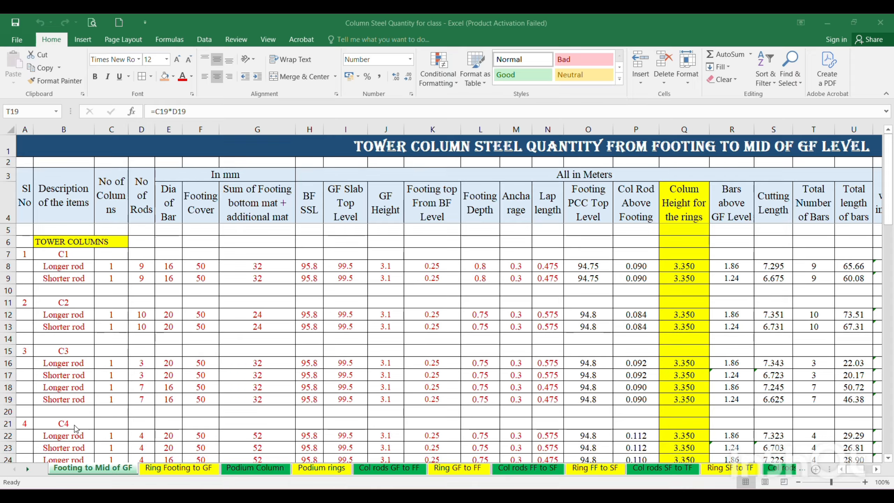
Insert a new worksheet before the "Footing to Mid of GF" sheet and rename it "Summary".
right_click(81, 470)
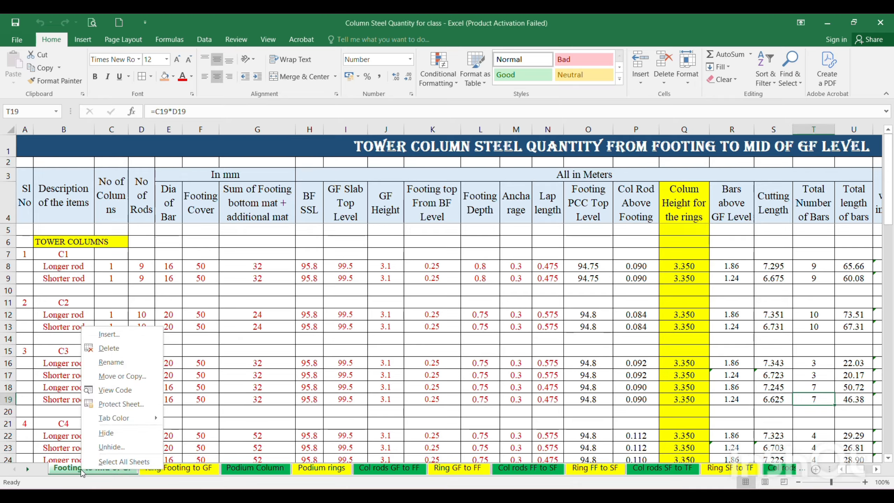
left_click(110, 335)
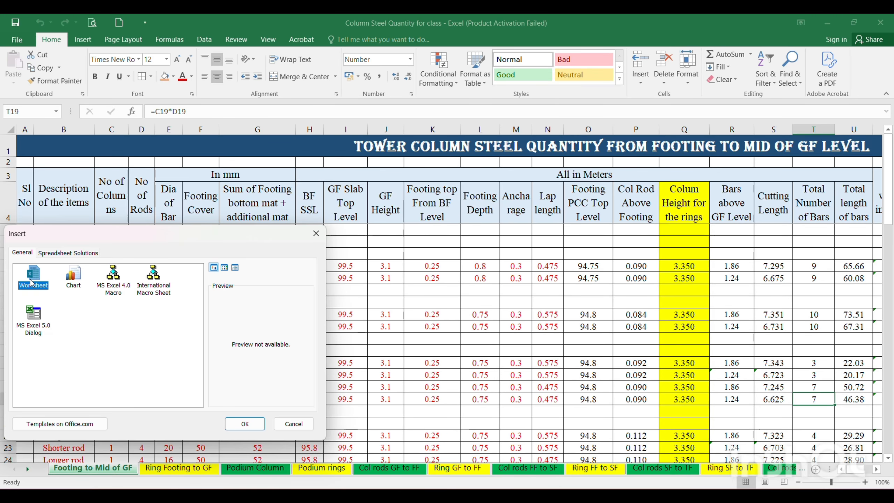
left_click(242, 427)
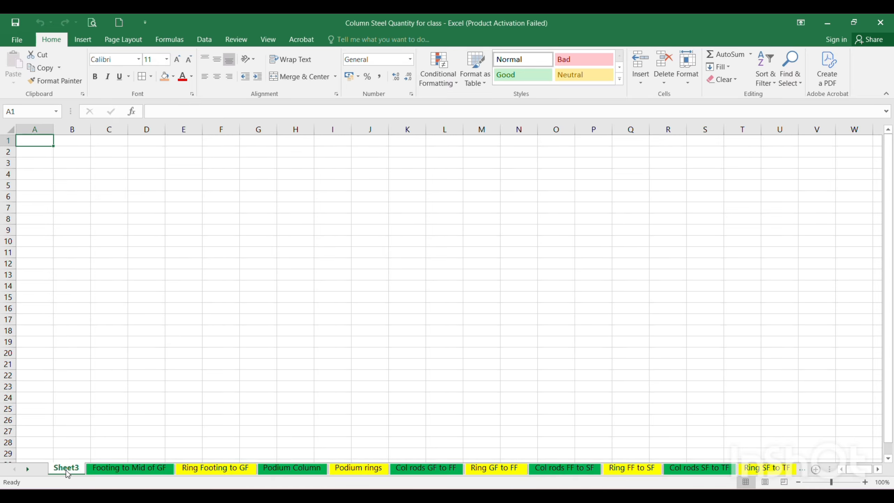
double_click(67, 469)
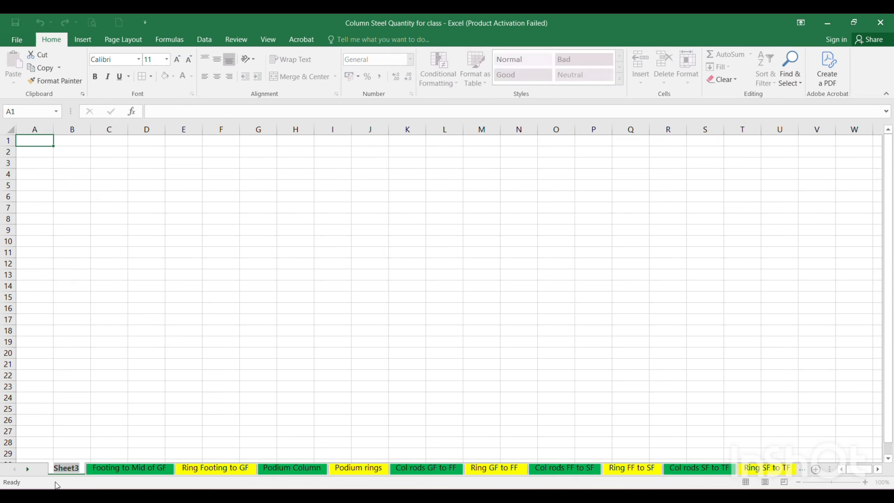
type("S")
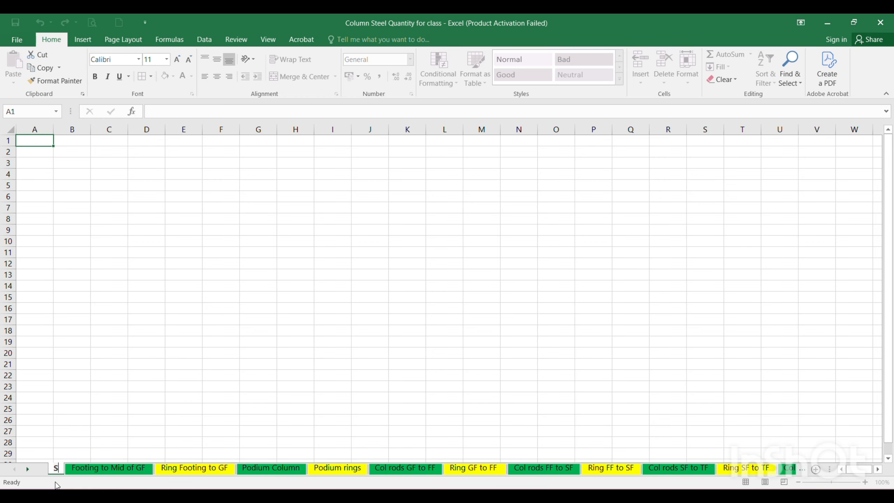
type("ummary")
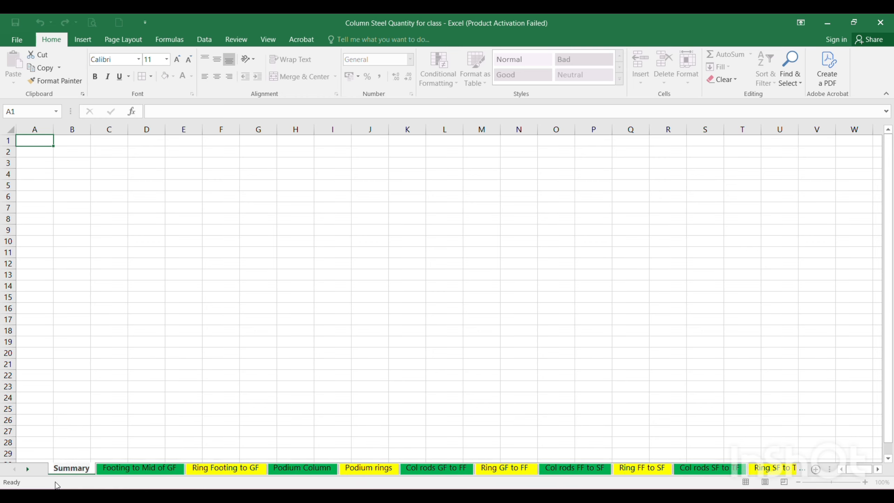
key("Return")
left_click(147, 330)
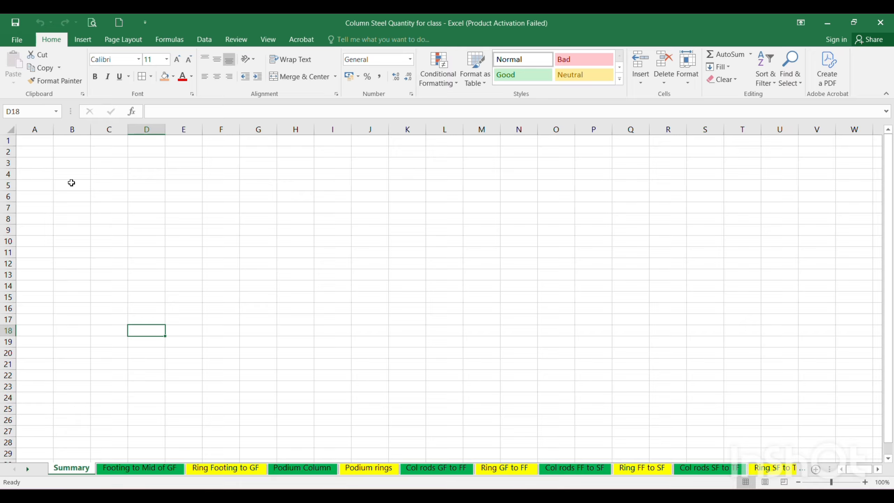
Enter the heading "Sl no" in cell A3 of the Summary sheet.
left_click(40, 163)
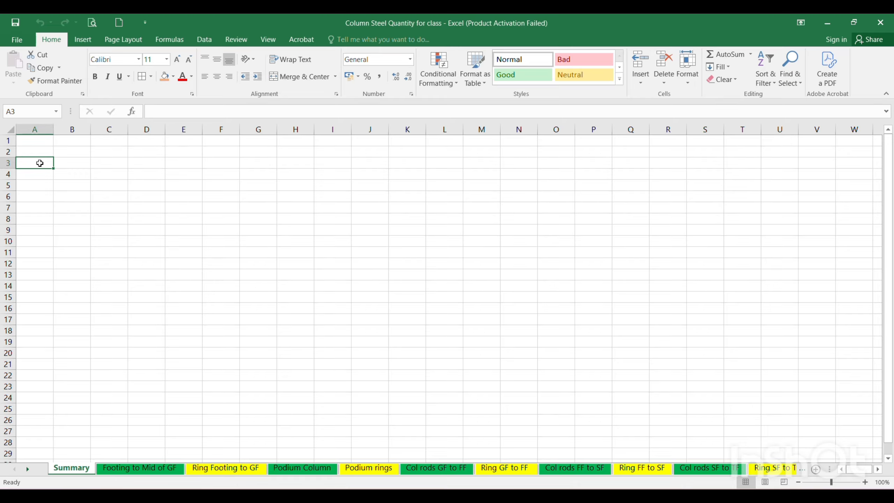
type("S")
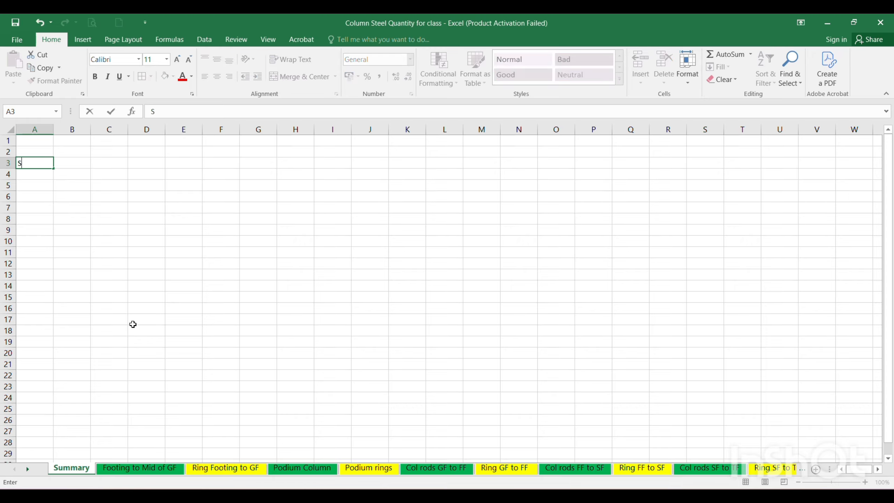
type("l no")
key("Tab")
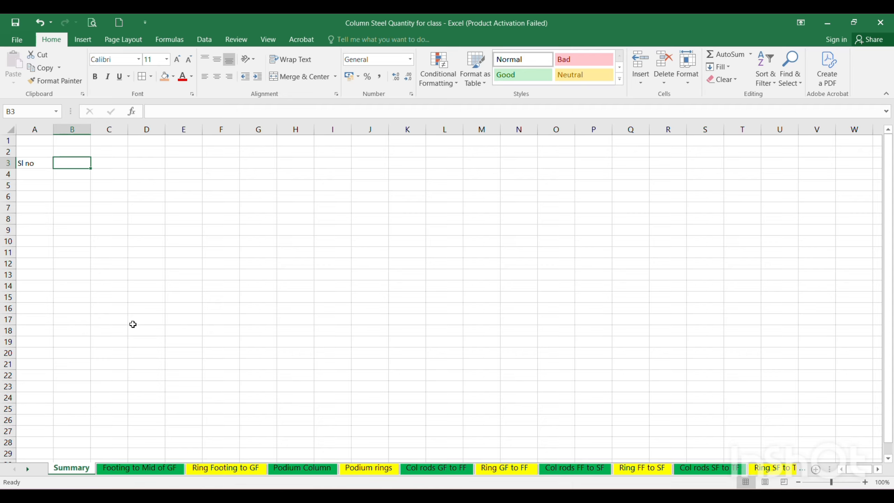
Enter the heading "Description of the items" in B3 and widen column B to nearly six standard column widths.
type("Description of the")
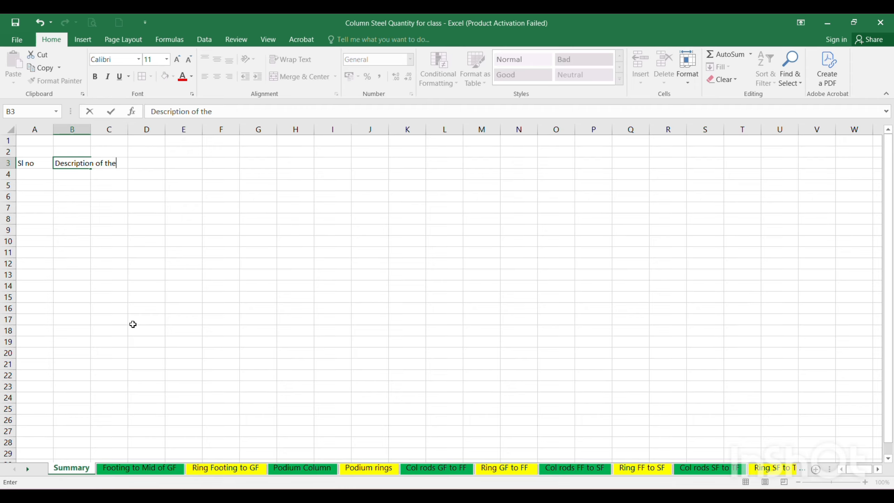
type(" items")
key("Tab")
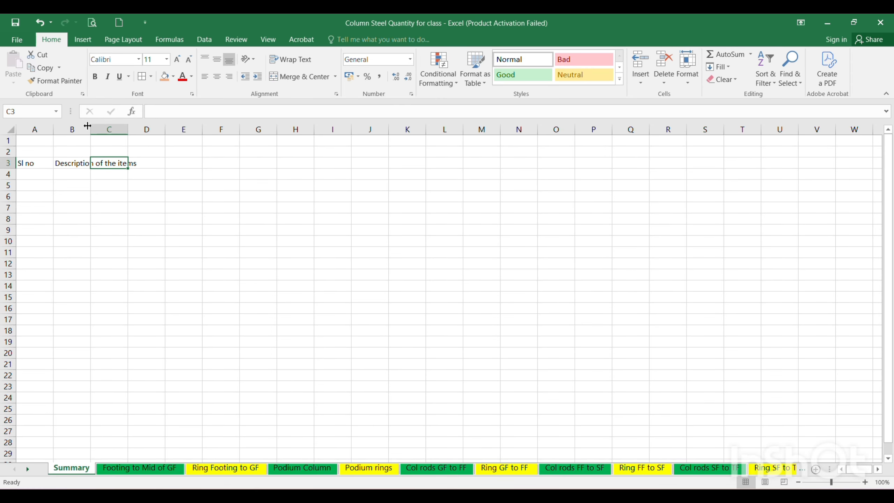
left_click_drag(88, 127, 265, 140)
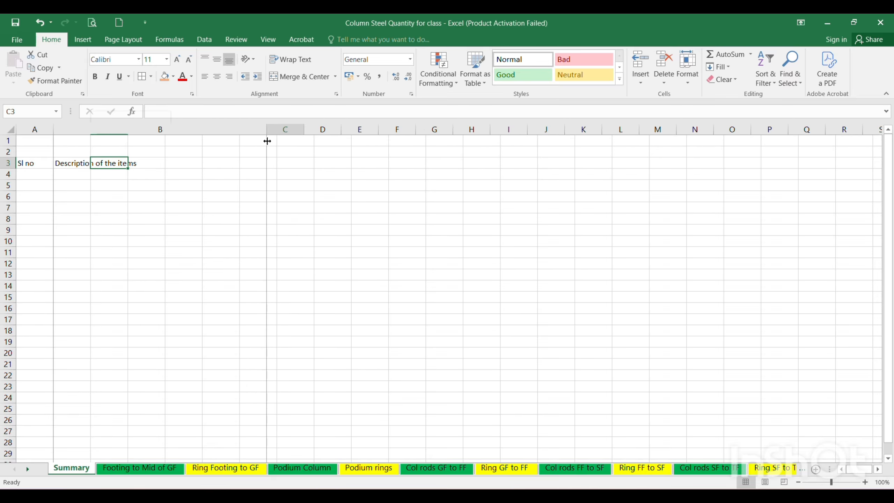
left_click(201, 252)
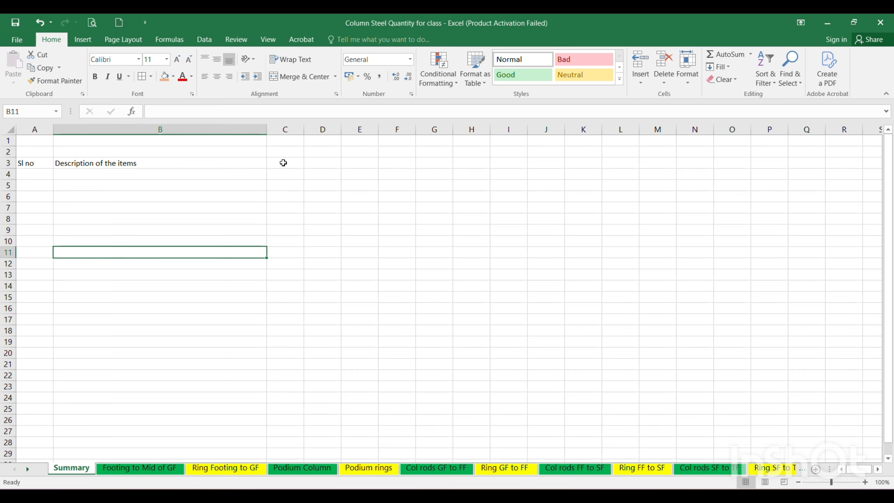
Enter the heading "Quantity Dia wise in kg" in cell C3.
left_click(283, 162)
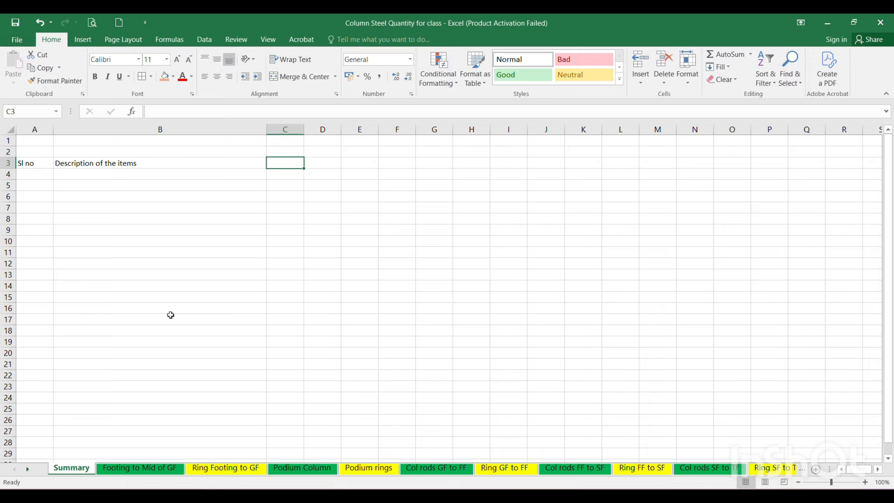
type("Quantity")
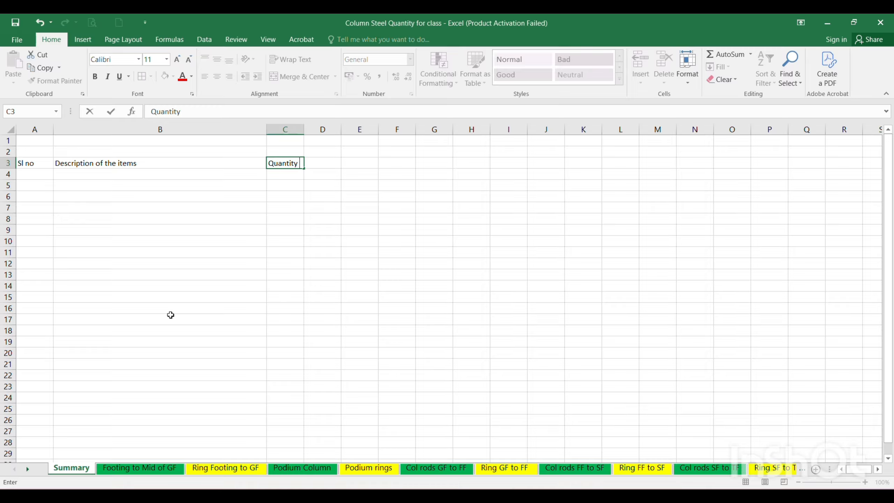
type(" Dia wise in kg")
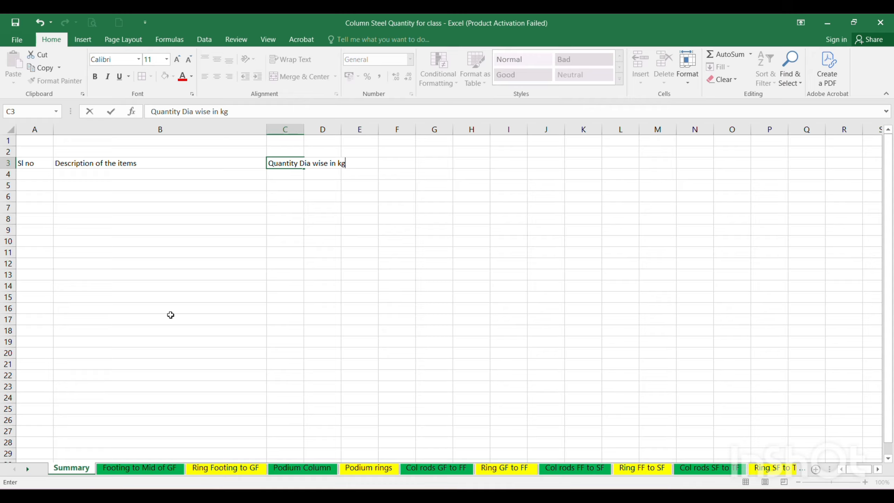
key("Return")
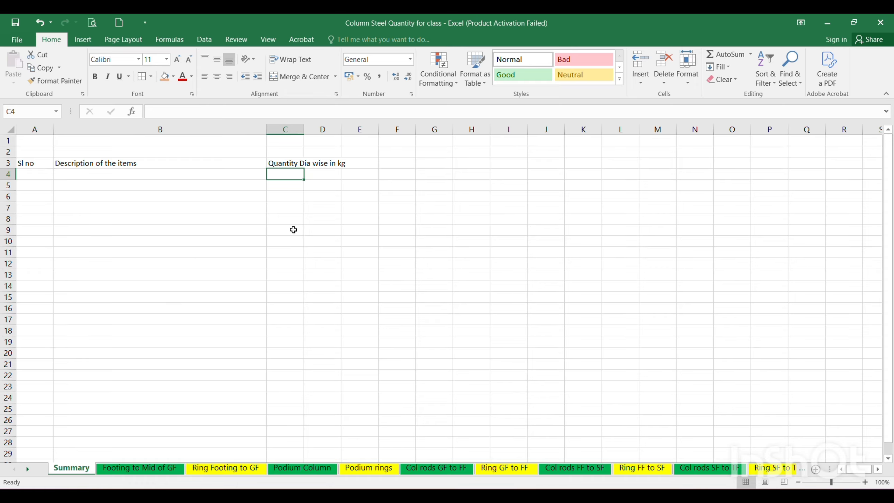
Enter the bar diameters 8, 10, 12, 16, 20, 25 and 32 across cells C4 to I4.
type("8")
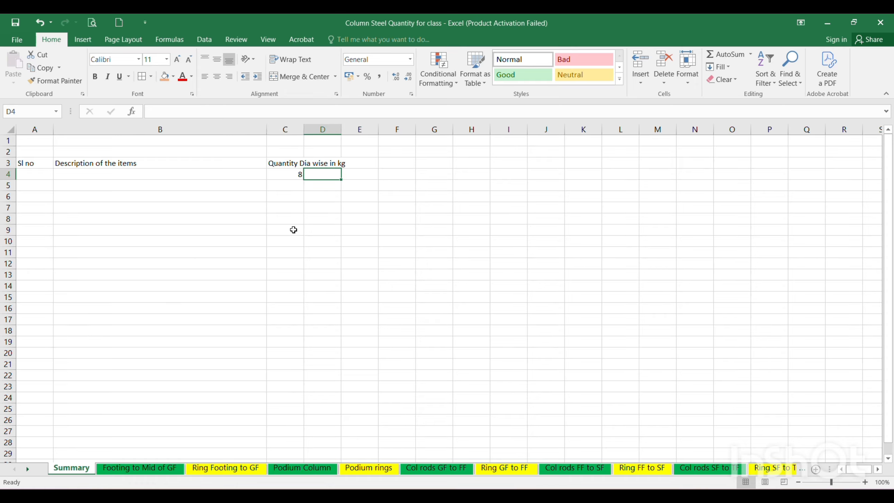
key("Tab")
type("10")
key("Tab")
type("12")
key("Tab")
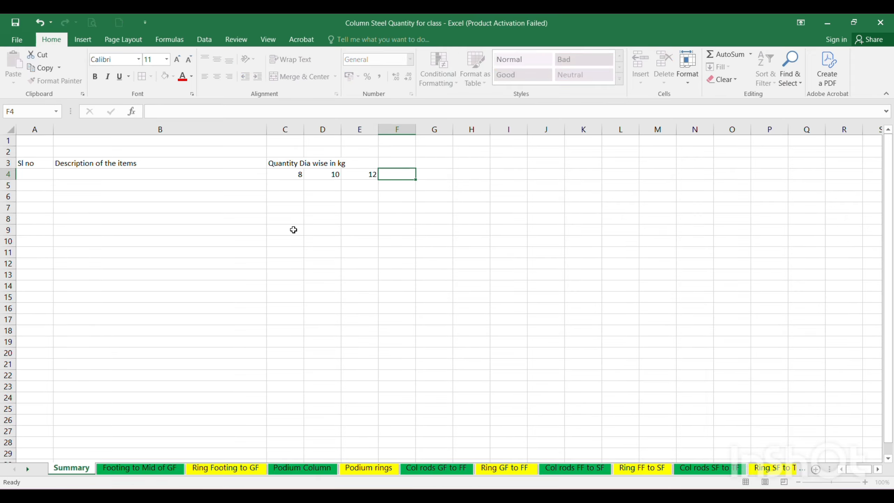
type("16")
key("Tab")
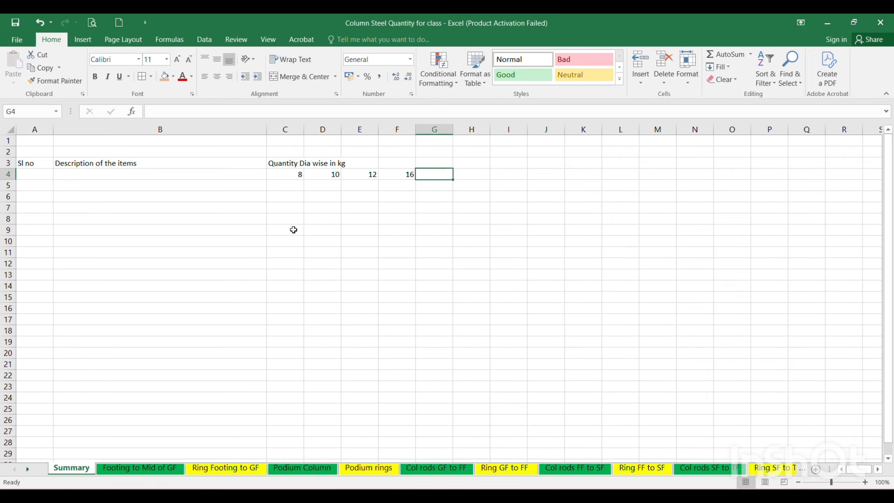
type("20")
key("Tab")
type("25")
key("Tab")
type("3")
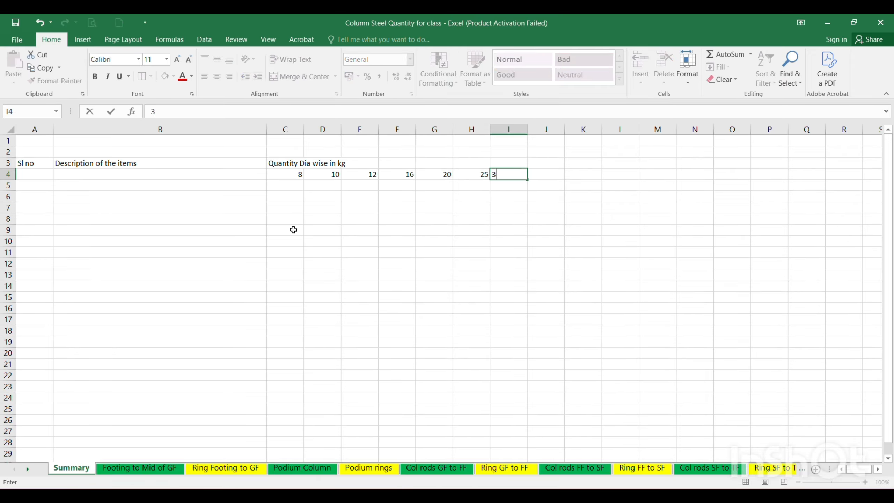
type("2")
key("Return")
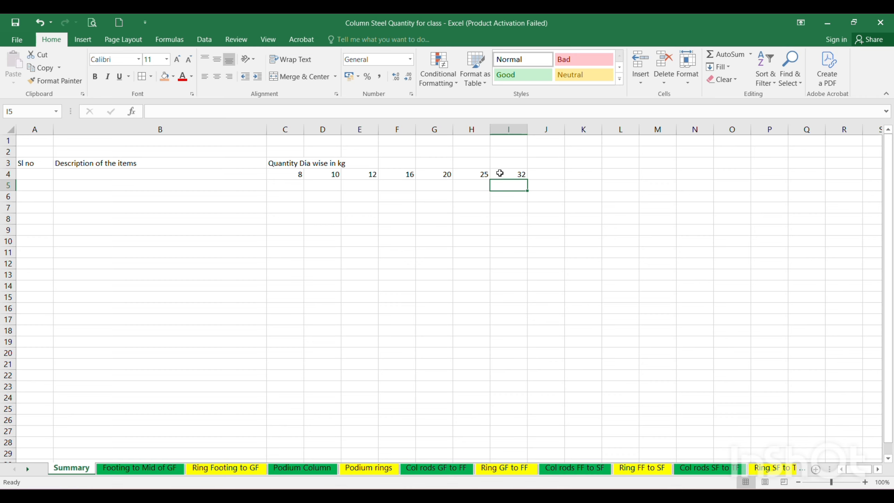
Enter the heading "Total Weight" in cell J3, beside the diameter columns.
left_click(544, 165)
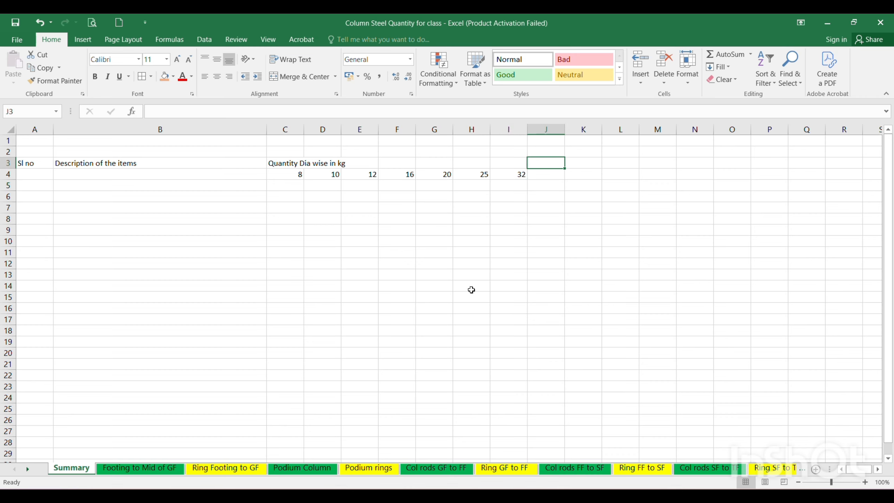
type("Tota")
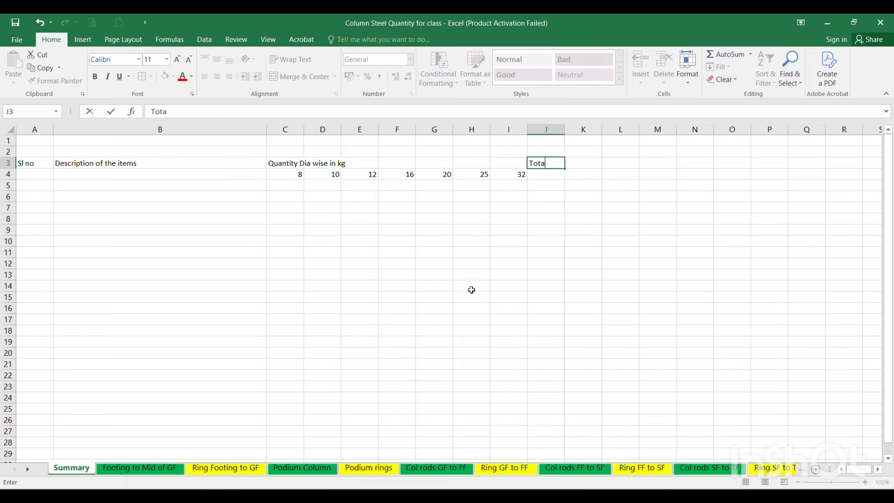
type("l Weight")
key("Return")
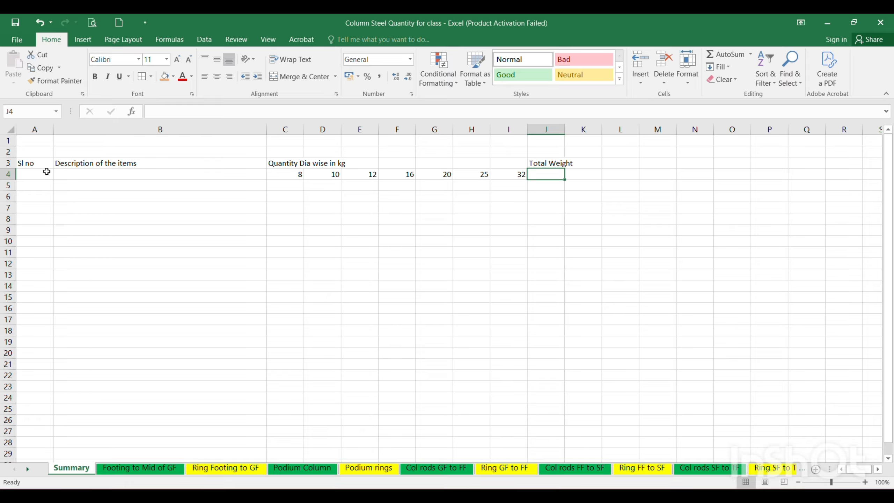
Merge and center the "Quantity Dia wise in kg" heading across cells C3 to I3.
left_click(38, 164)
left_click(289, 165)
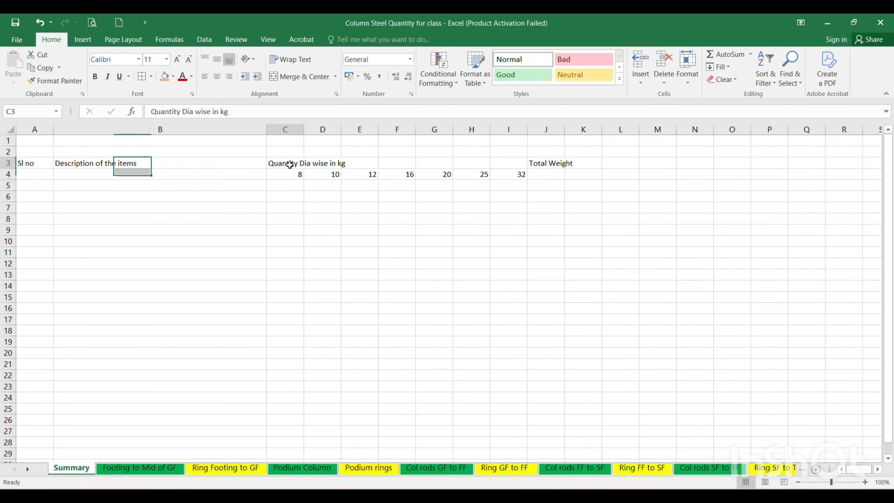
left_click_drag(290, 165, 497, 163)
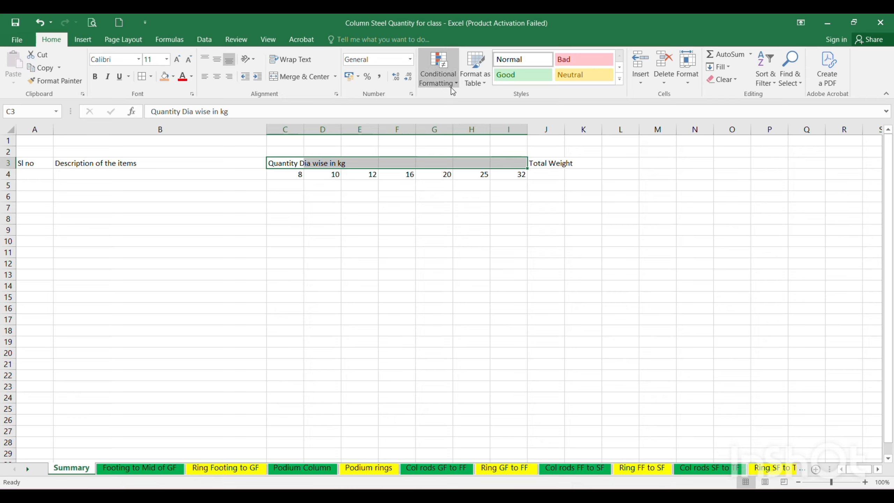
left_click(304, 77)
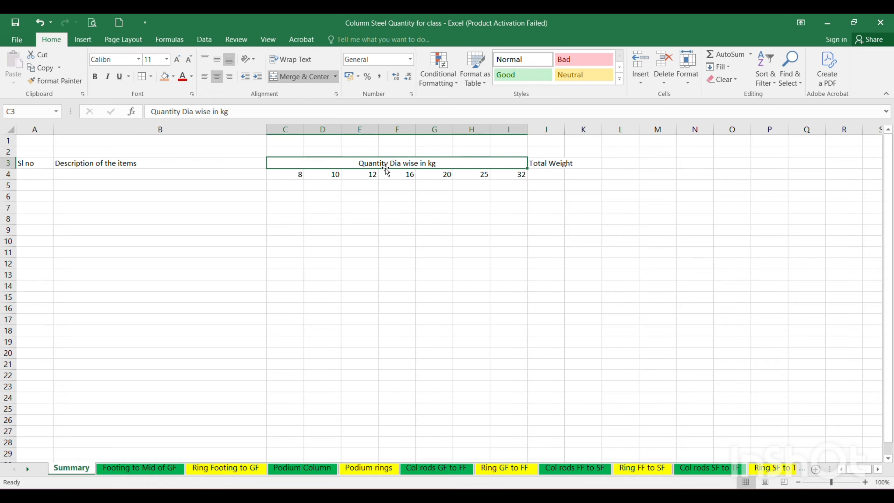
Merge and center the "Sl no" heading over cells A3 and A4, and align it vertically to the middle.
left_click(41, 168)
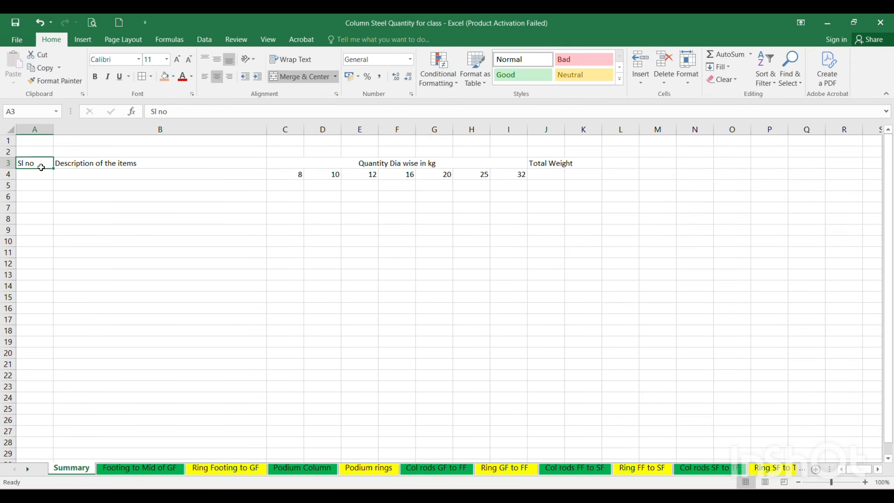
left_click_drag(40, 169, 40, 175)
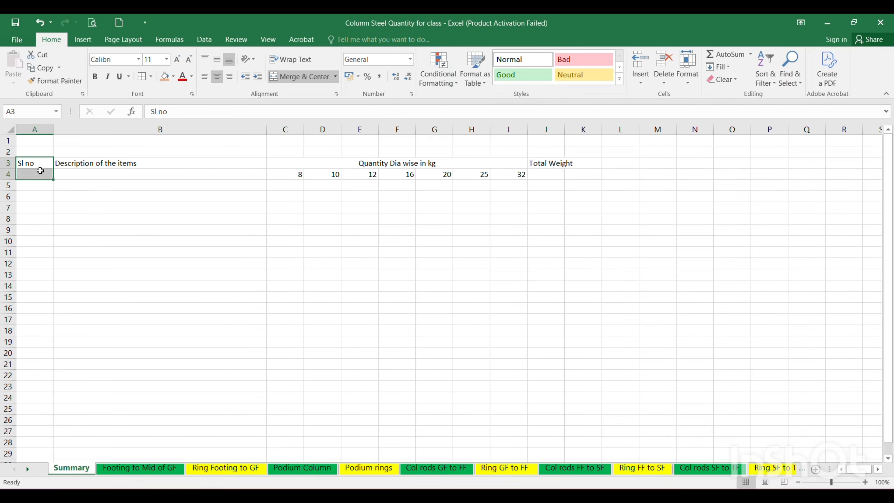
left_click(288, 74)
left_click(217, 59)
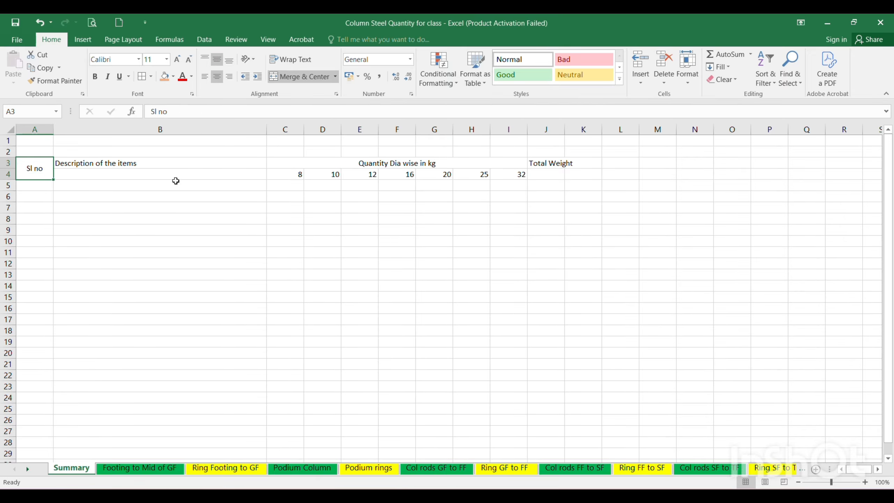
Merge and center the "Description of the items" heading over cells B3 and B4, and align it vertically to the middle.
left_click(142, 166)
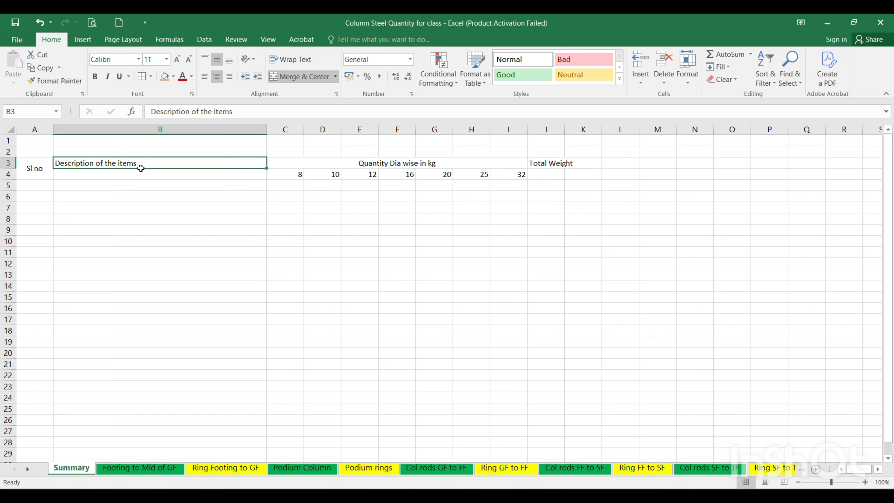
left_click_drag(140, 168, 141, 171)
left_click(294, 74)
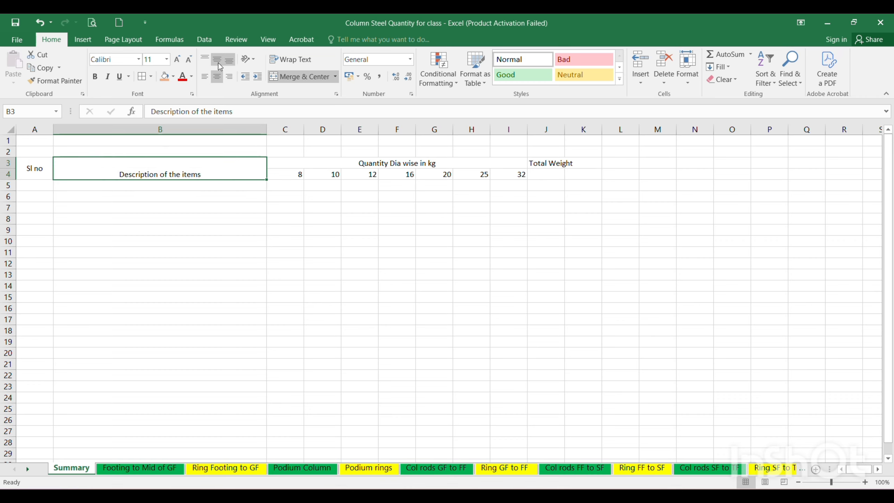
left_click(218, 61)
Merge and center the "Total Weight" heading over cells J3 and J4 with middle alignment and wrapped text, and widen column J.
left_click(548, 166)
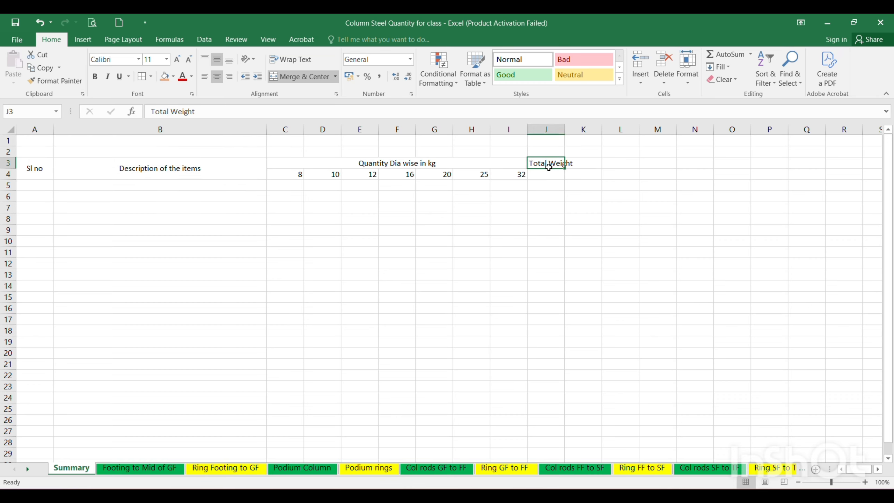
left_click_drag(549, 166, 549, 174)
left_click(300, 77)
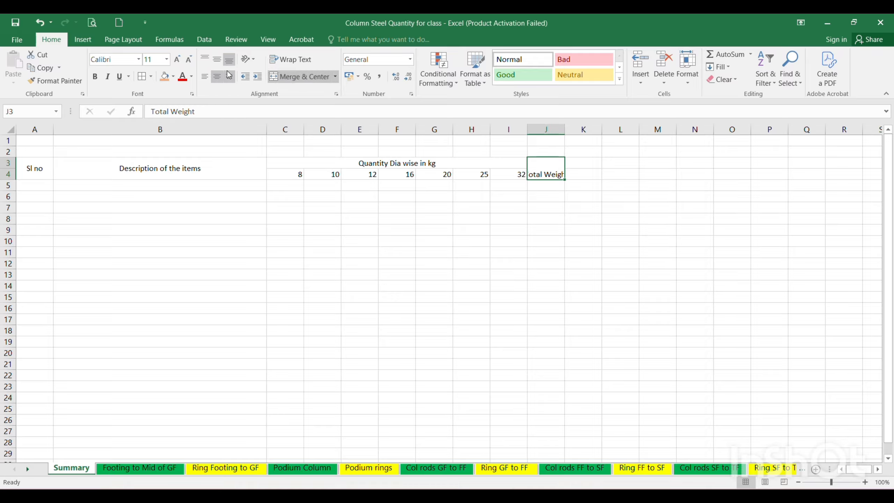
left_click(217, 59)
left_click(291, 59)
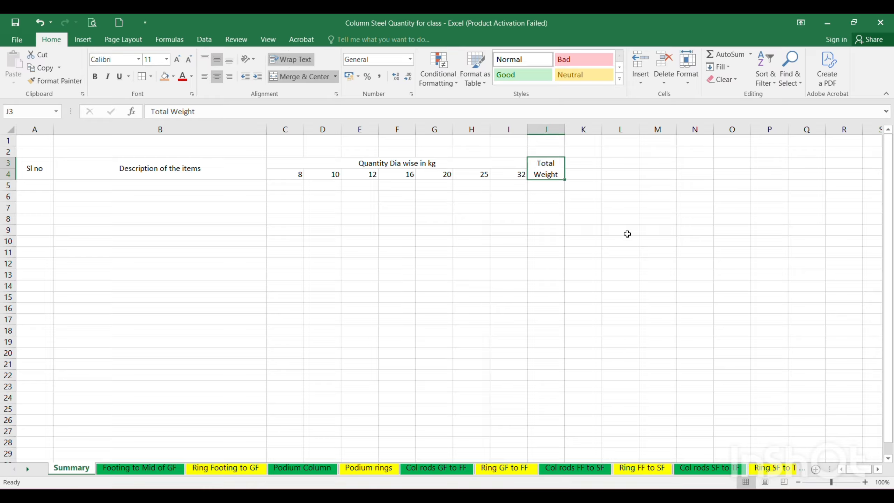
left_click(559, 274)
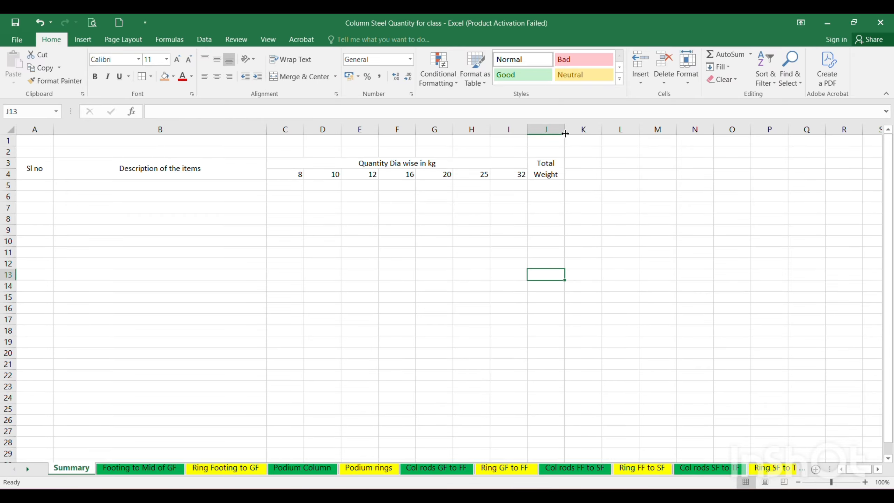
left_click_drag(565, 134, 575, 133)
Number the items 1 to 33 in the Sl no column, from cell A6 down to A38.
left_click(35, 196)
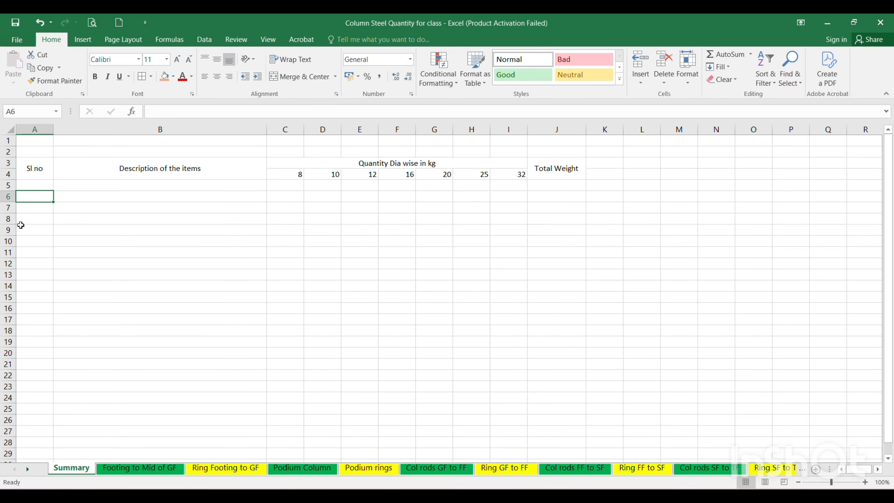
type("1")
key("Return")
type("2")
key("Return")
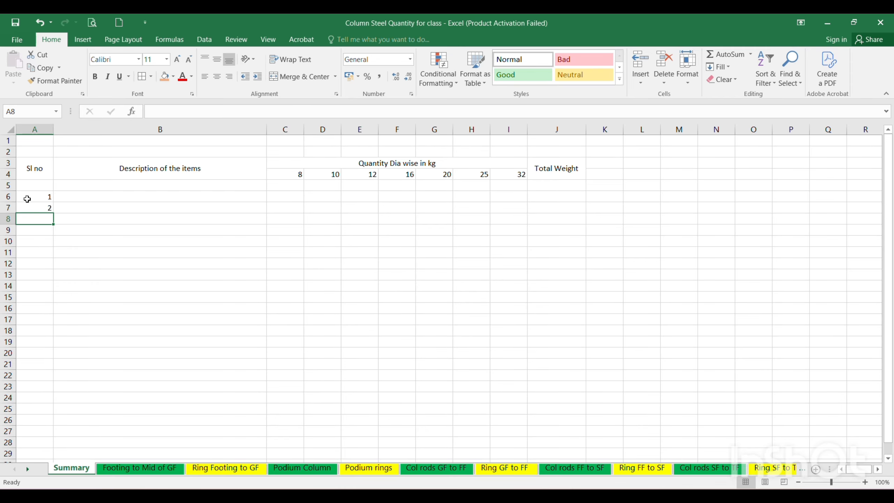
left_click_drag(27, 199, 55, 302)
scroll(161, 347, "up", 7)
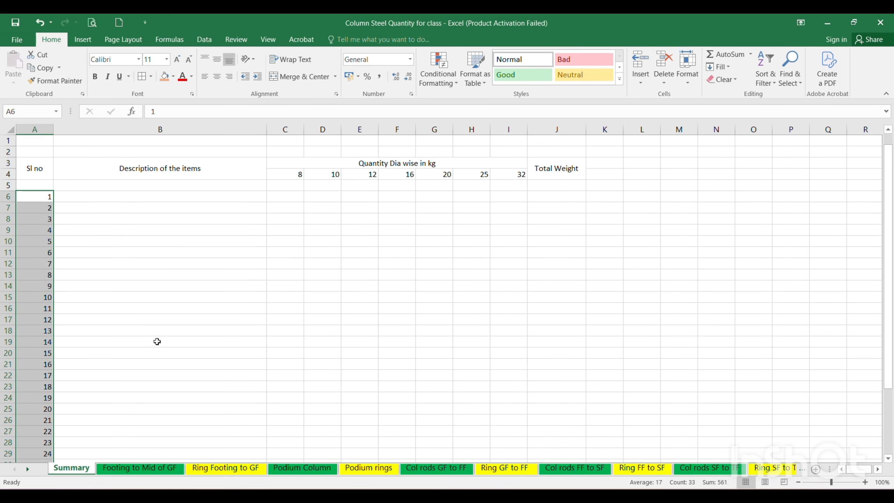
left_click(157, 342)
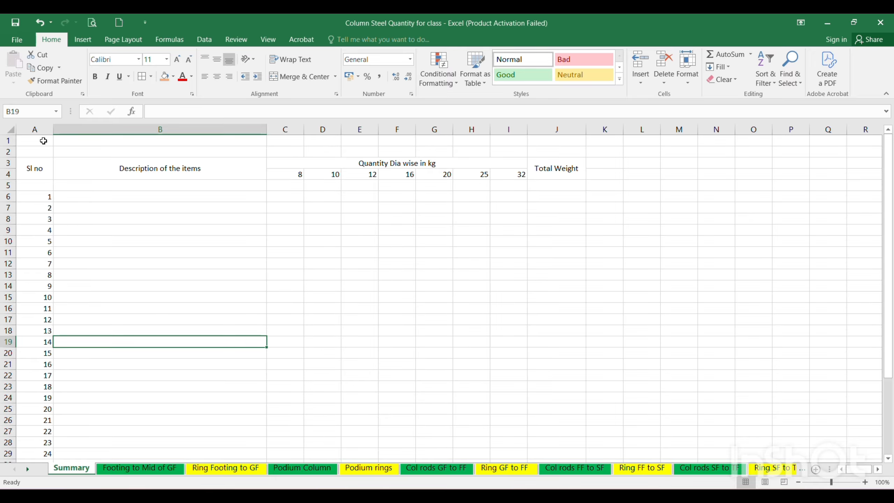
Center the contents of column A horizontally.
left_click(37, 124)
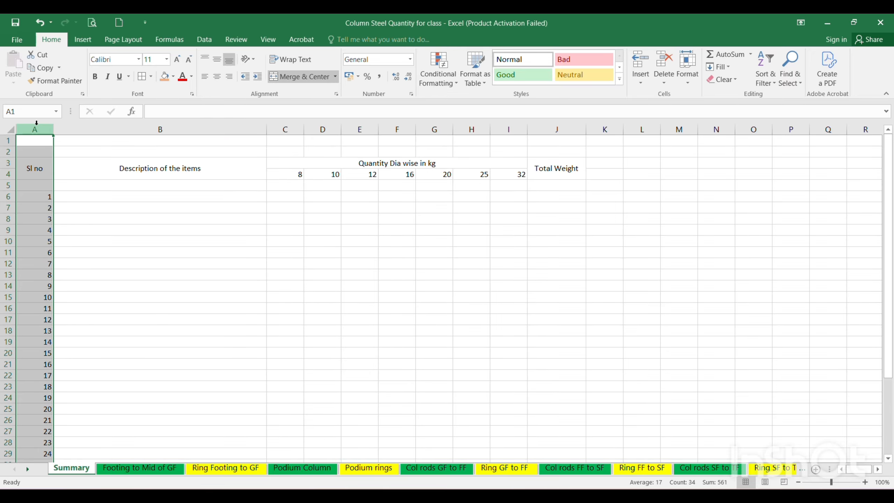
left_click(217, 77)
left_click(164, 302)
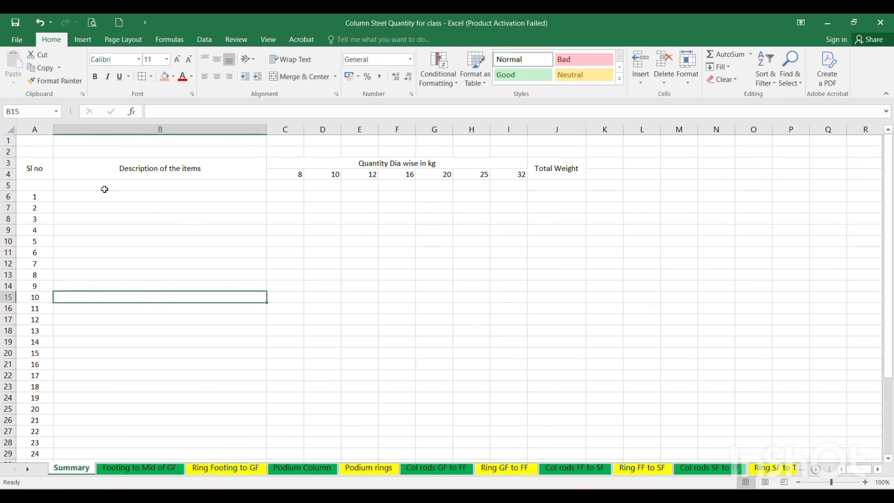
Format the header cells A3 to J4 with font size 16, a light orange fill and bold text.
left_click_drag(32, 167, 541, 170)
left_click(167, 59)
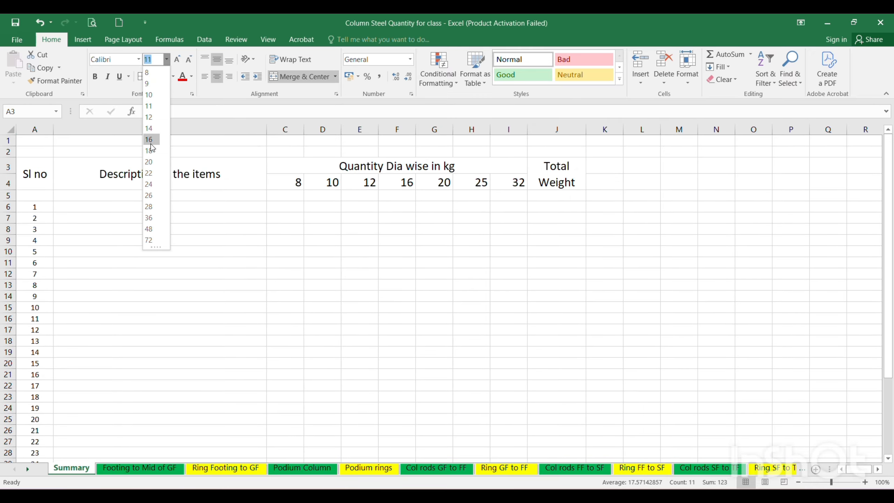
left_click(151, 140)
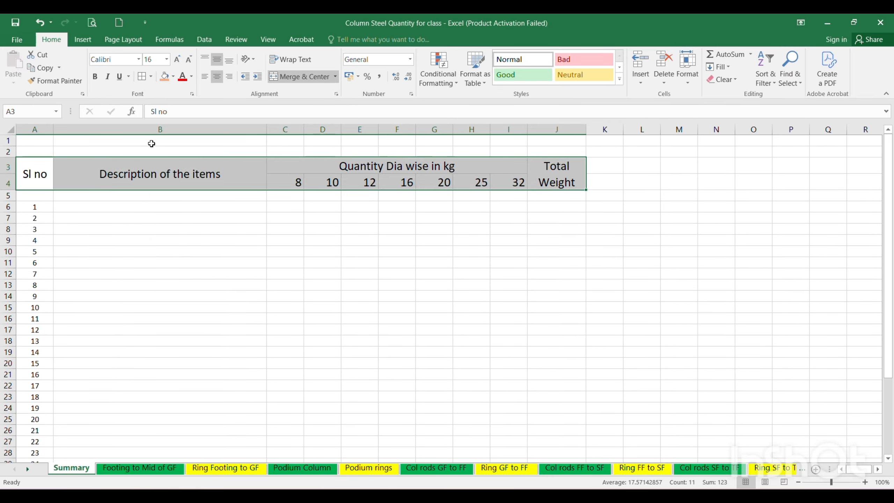
left_click(173, 76)
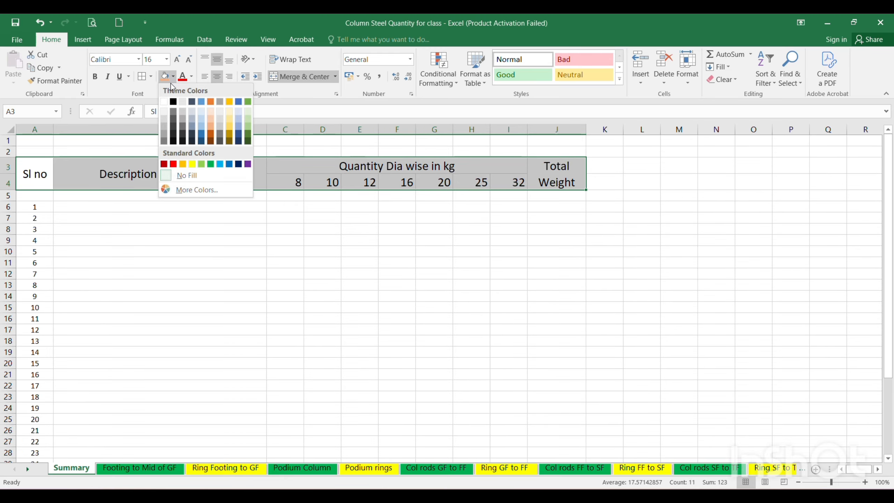
left_click(211, 119)
left_click(95, 76)
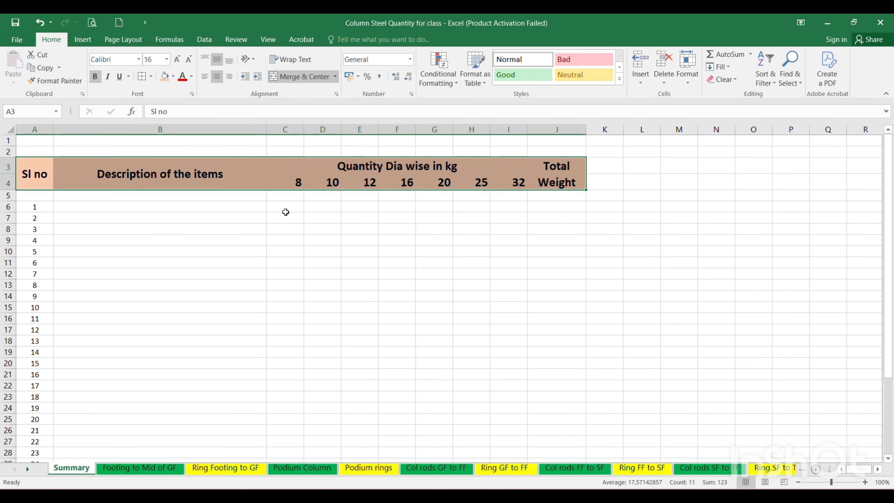
Apply all borders to the table from cell A3 to J40.
left_click_drag(46, 184, 559, 391)
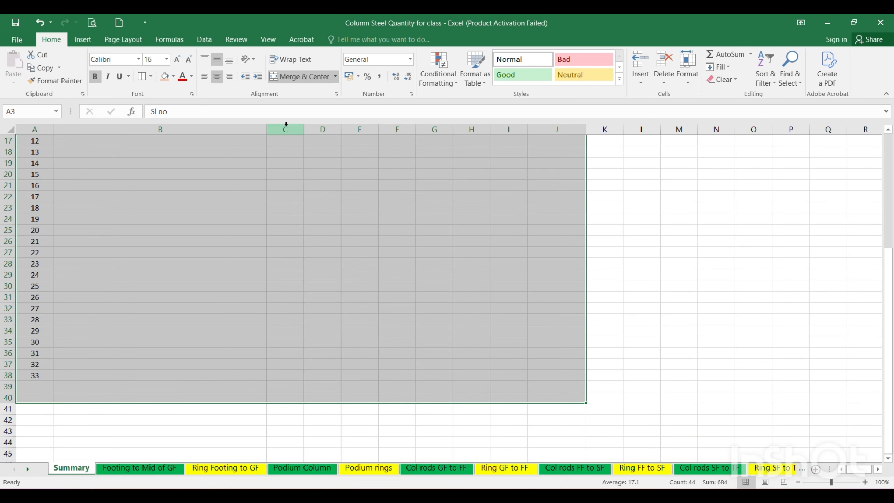
left_click(140, 76)
scroll(333, 309, "up", 5)
left_click(349, 350)
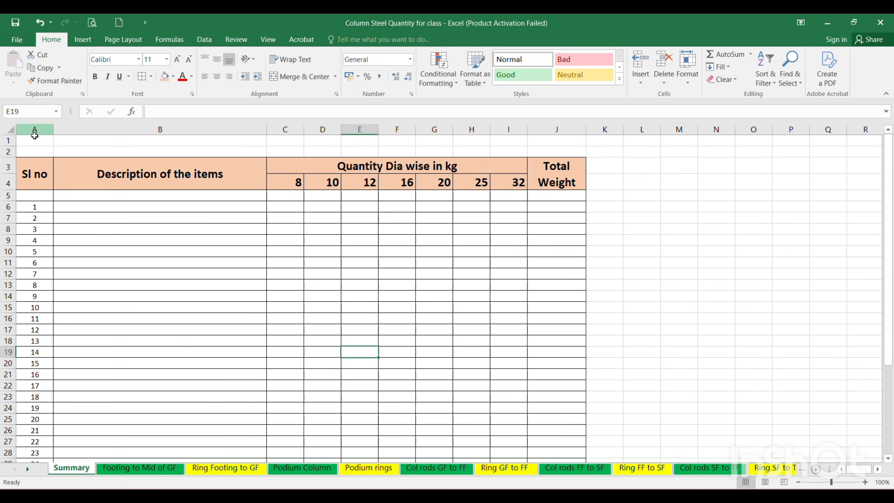
Merge and center cells A1 to J1 and enter the title "TOTAL QUANTITY COLUMN REINFOREMENT".
left_click_drag(34, 140, 554, 140)
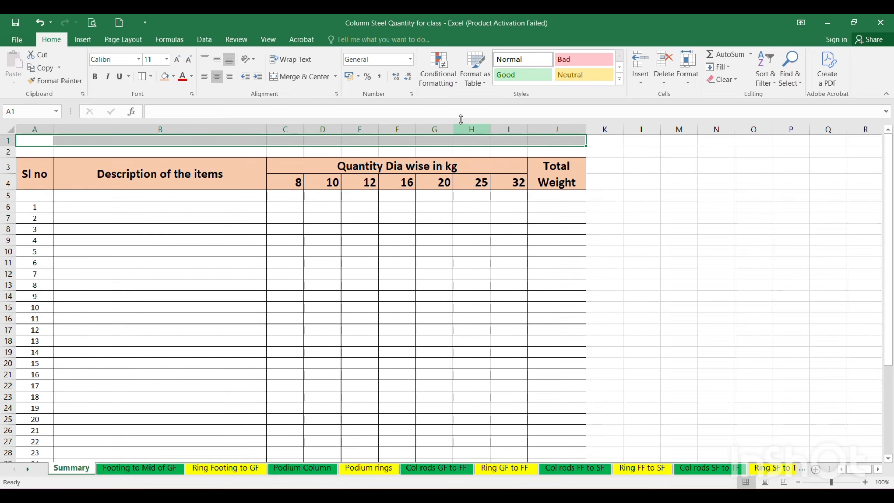
left_click(293, 77)
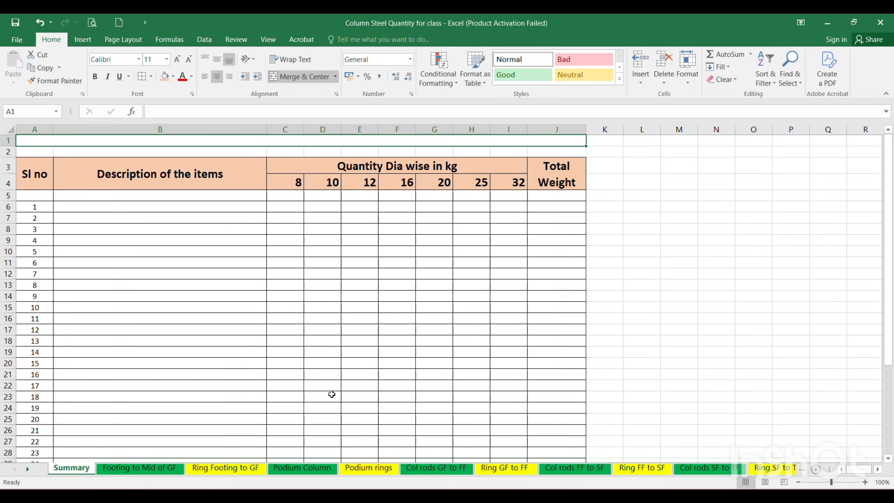
key("Caps_Lock")
type("TOTA")
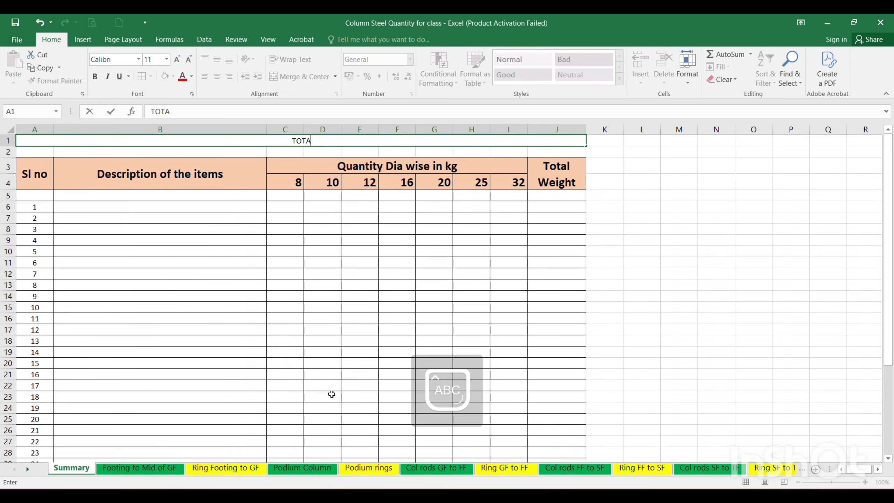
type("L QUAN")
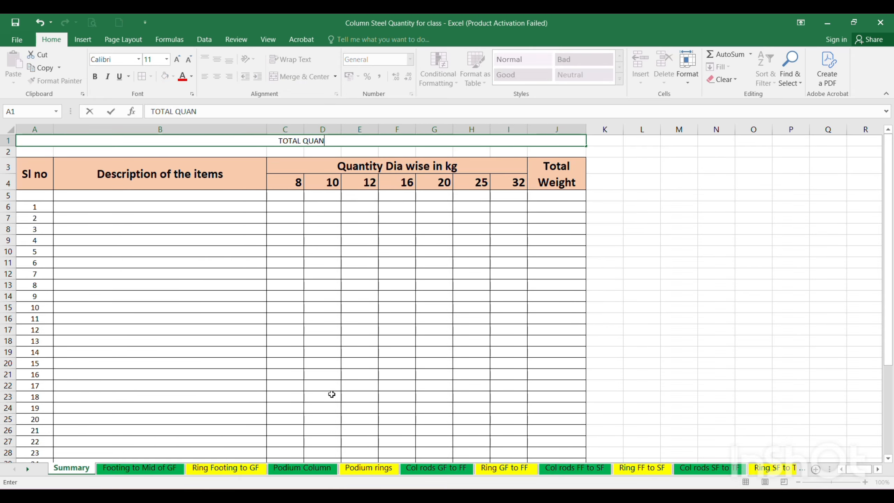
type("TITY COL")
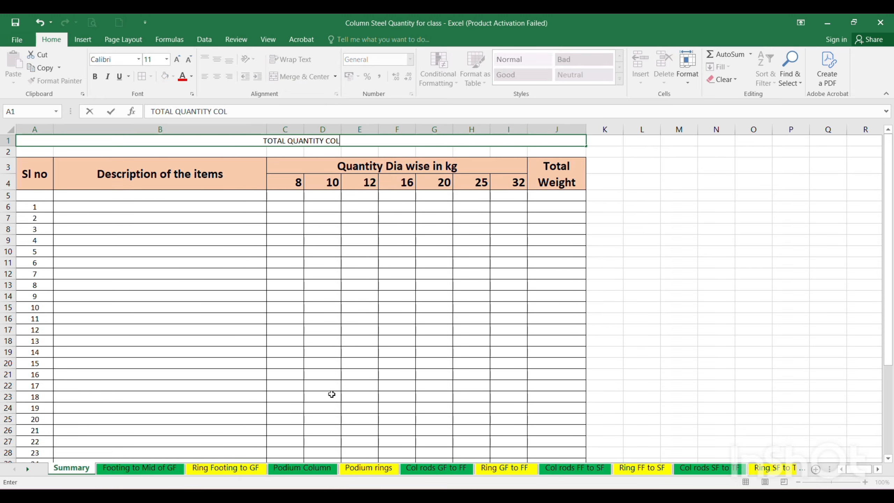
type("UMN REING")
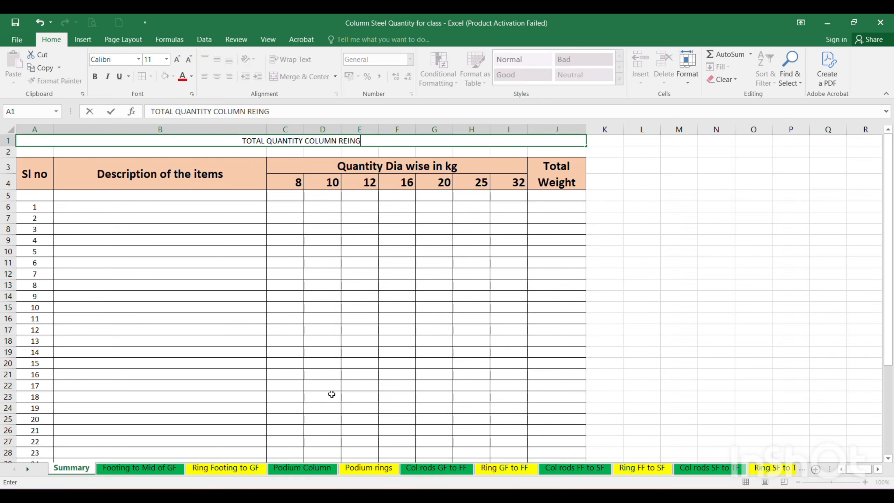
key("BackSpace")
type("FOR")
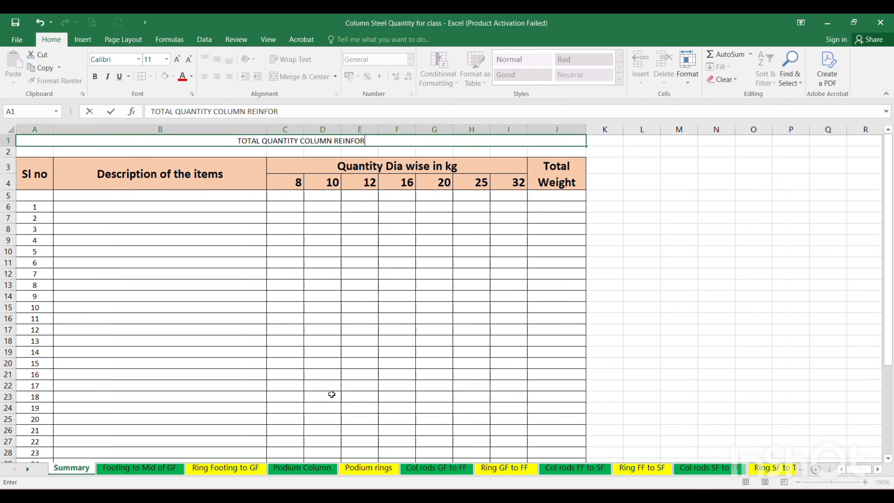
type("EMENT")
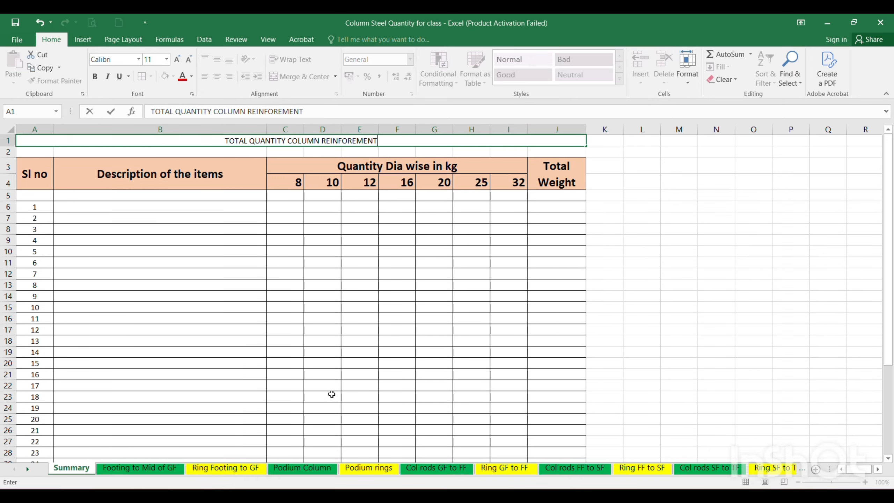
key("Return")
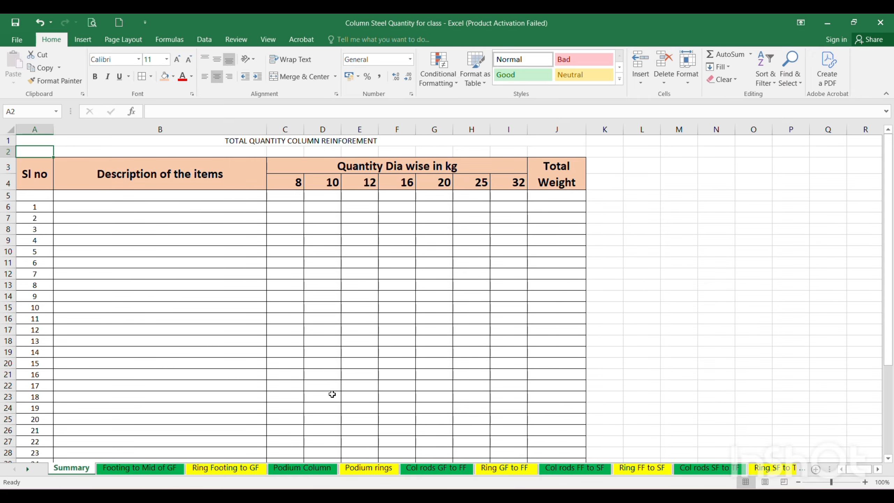
Format the sheet title in row 1 with font size 20, a light blue fill and bold text.
key("Up")
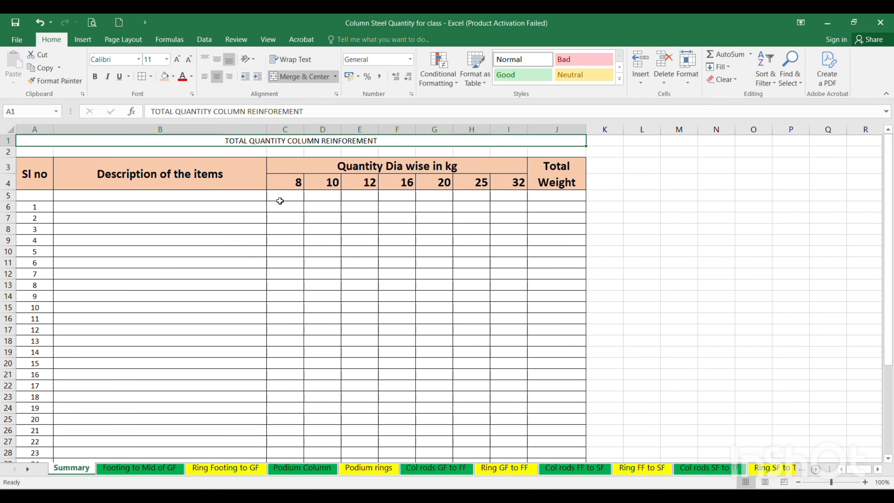
left_click(166, 59)
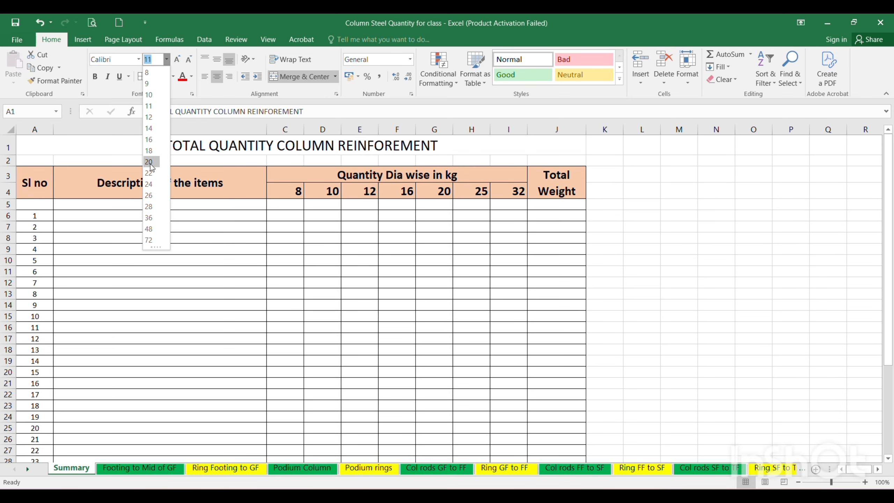
left_click(148, 162)
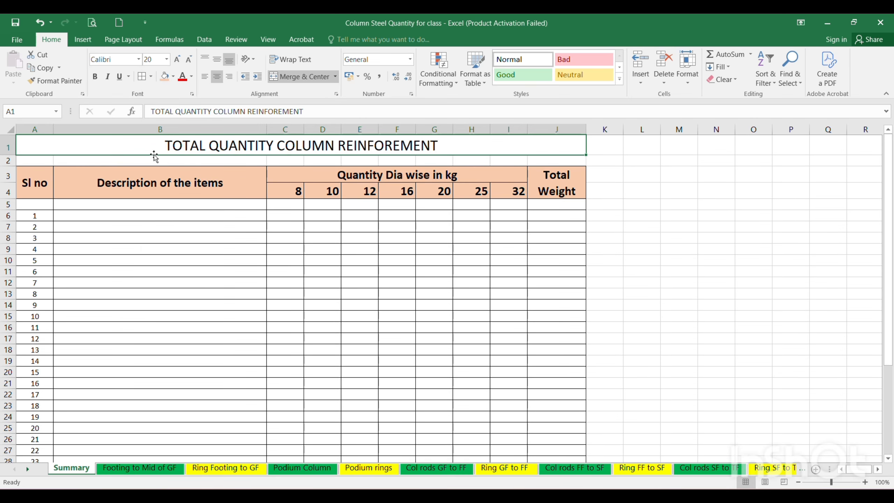
left_click(173, 76)
left_click(202, 111)
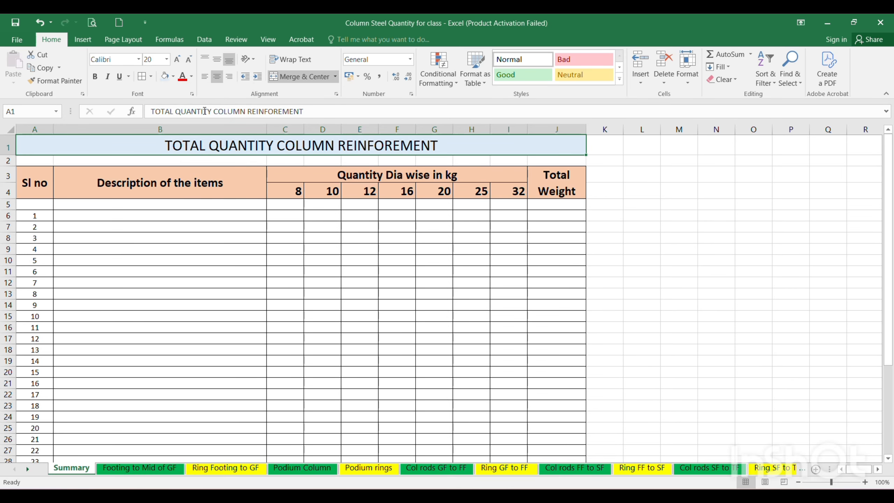
left_click(94, 76)
left_click(338, 270)
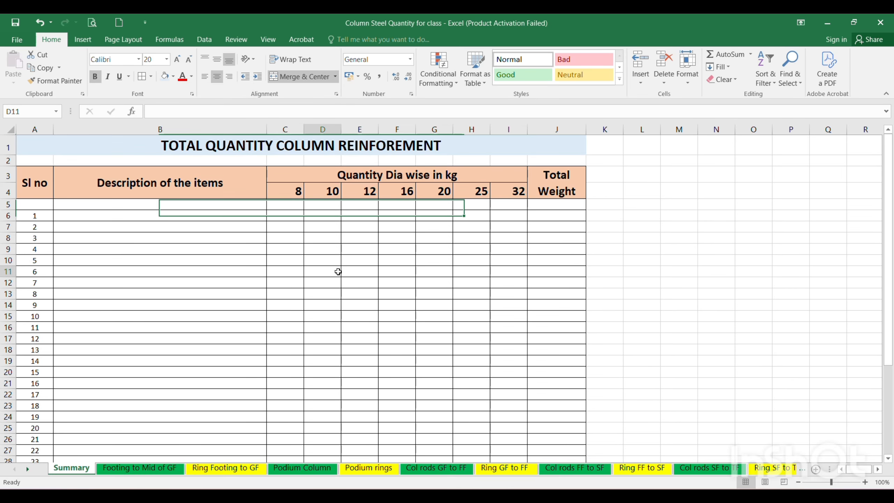
left_click(450, 260)
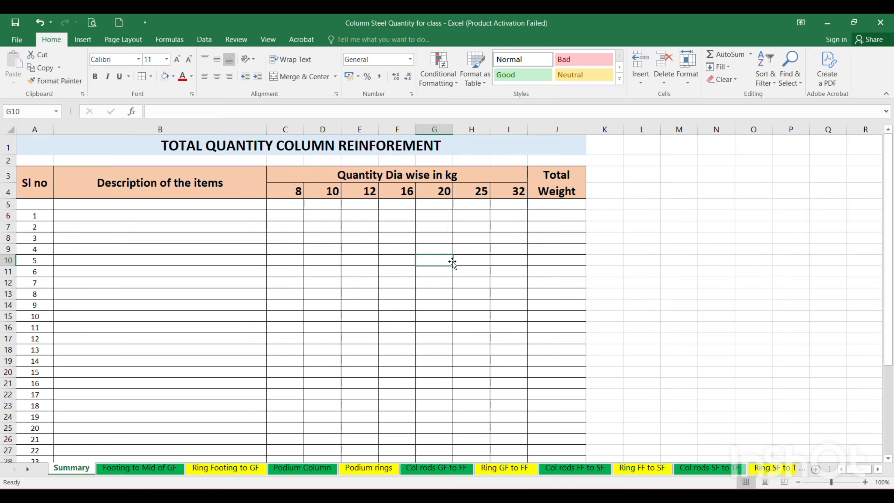
Look over the "Footing to Mid of GF" sheet as the source for the first item and return to the Summary sheet at cell B6.
left_click(49, 212)
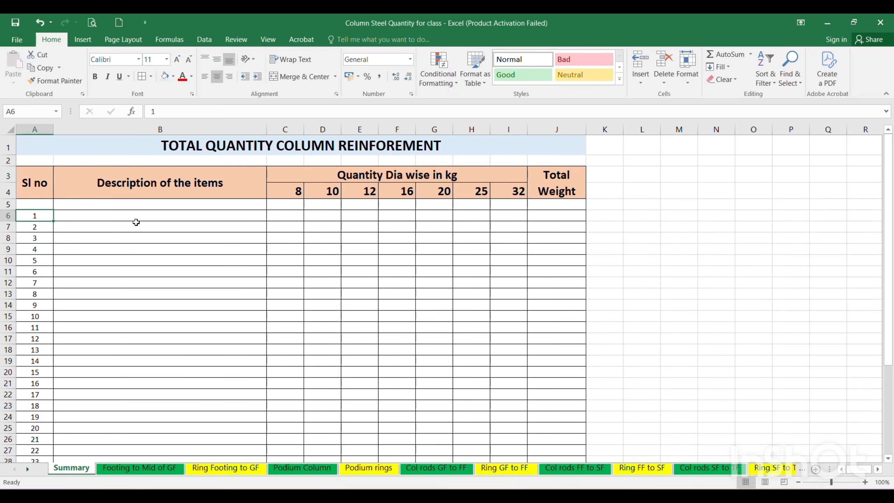
left_click(127, 216)
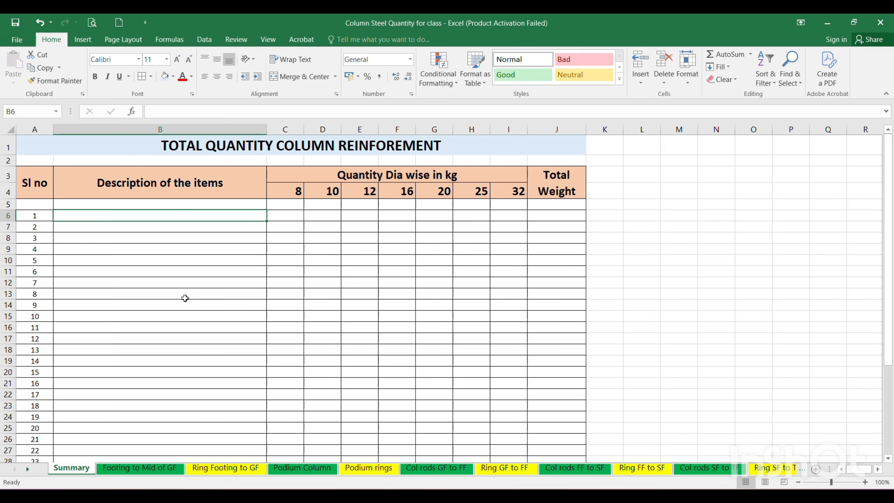
left_click(134, 469)
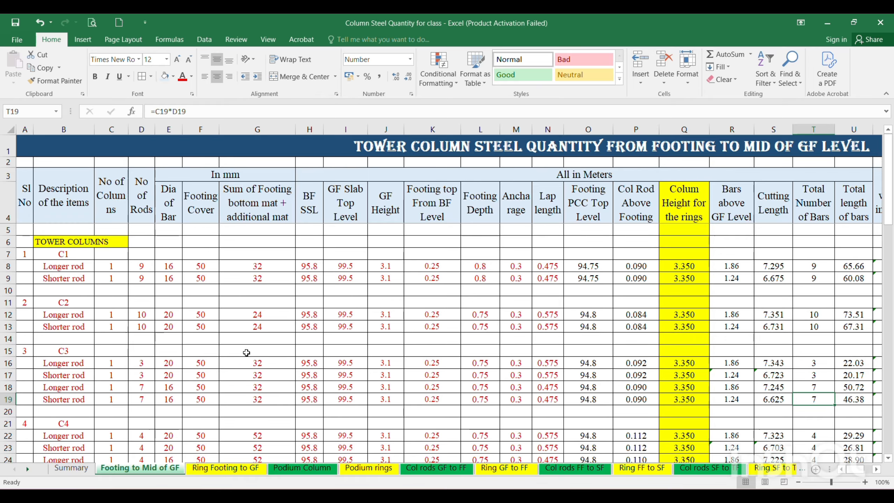
scroll(143, 443, "down", 2)
key("ctrl+Page_Up")
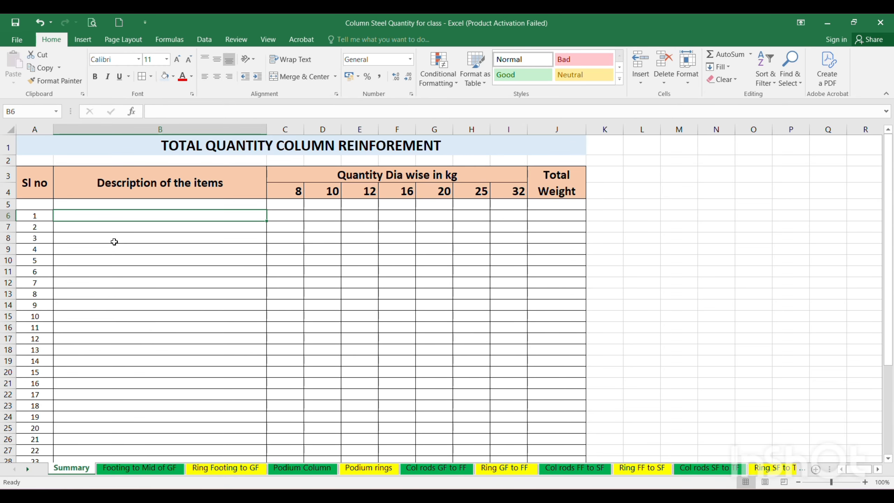
Enter "Column rods from footing to Mid of Ground floor" as the description of item 1 in cell B6.
type("Column ")
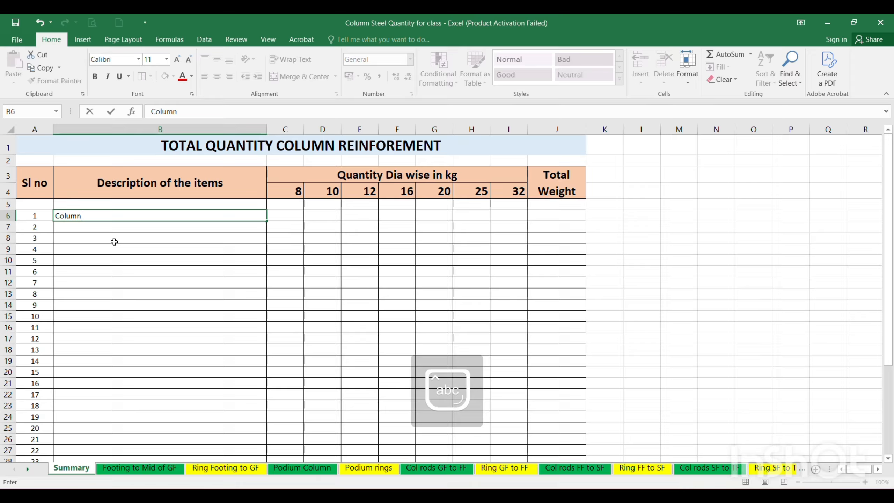
type("rods from")
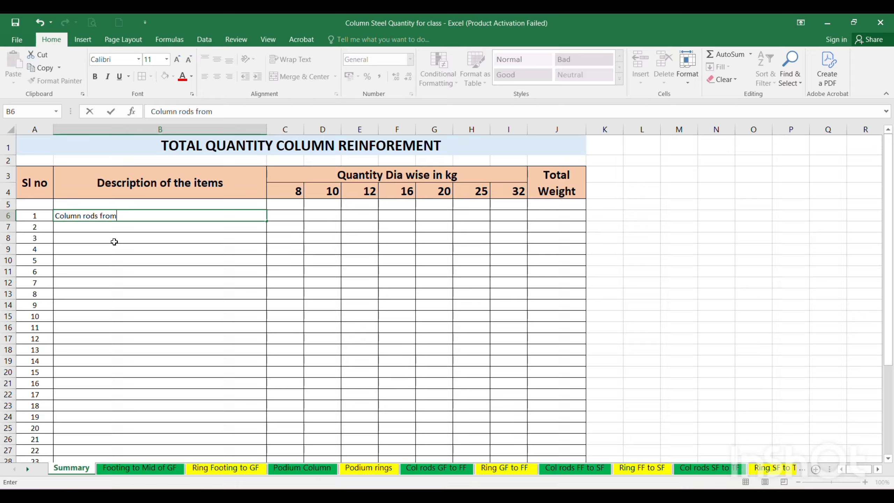
type(" footing to Mid o")
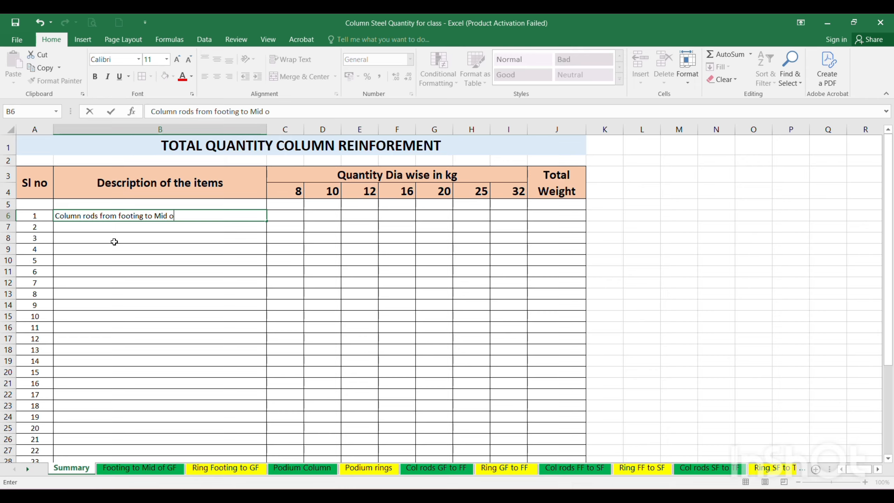
type("f Ground floor")
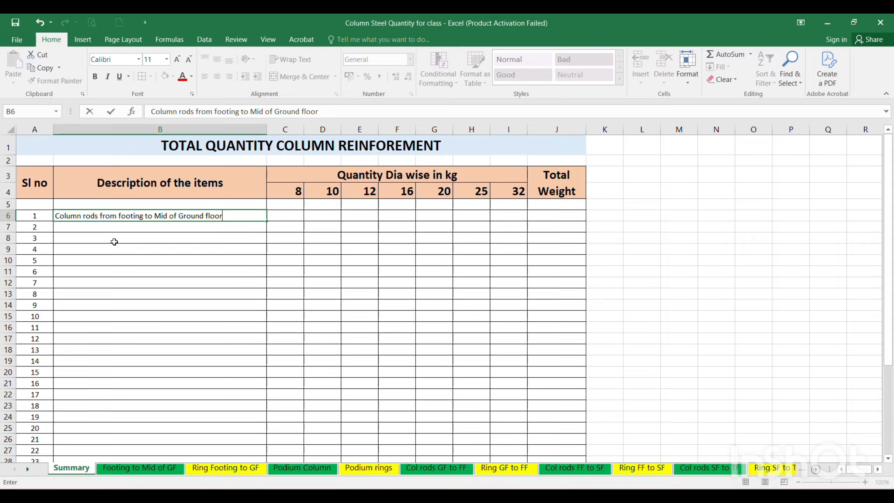
key("Tab")
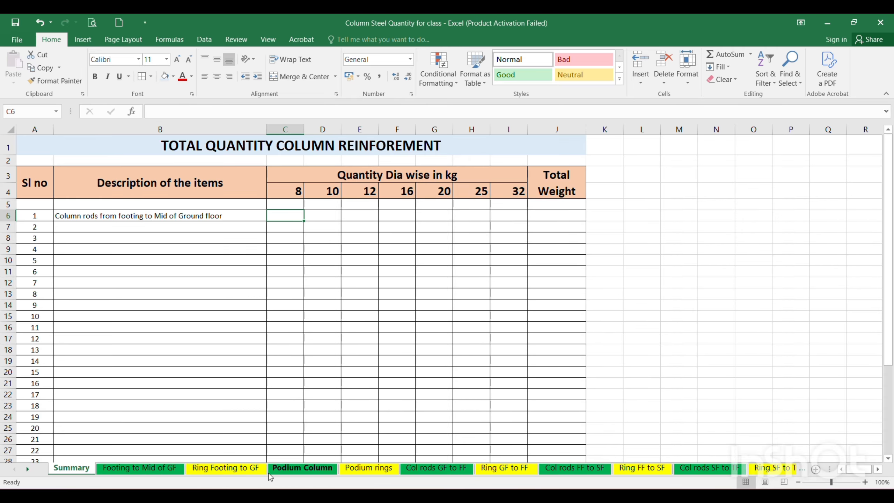
Look over the "Ring Footing to GF", "Podium rings" and "Footing to Mid of GF" sheets and return to the Summary sheet.
left_click(218, 472)
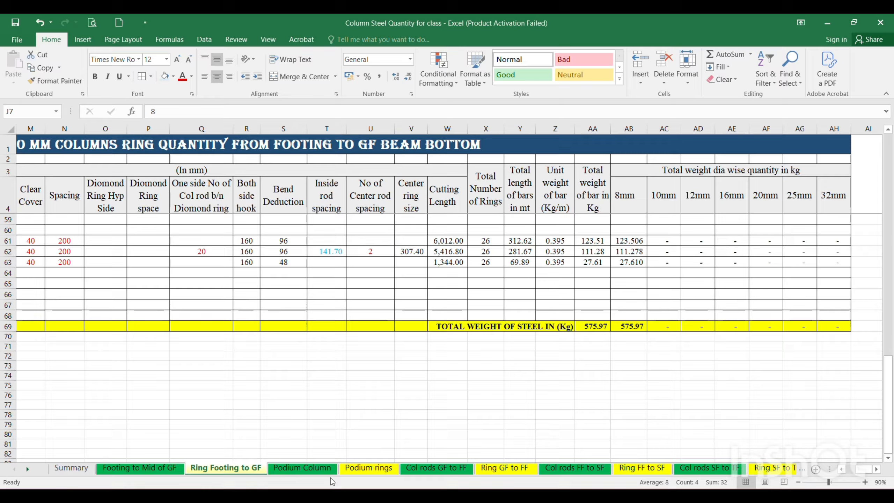
left_click(368, 468)
left_click(150, 470)
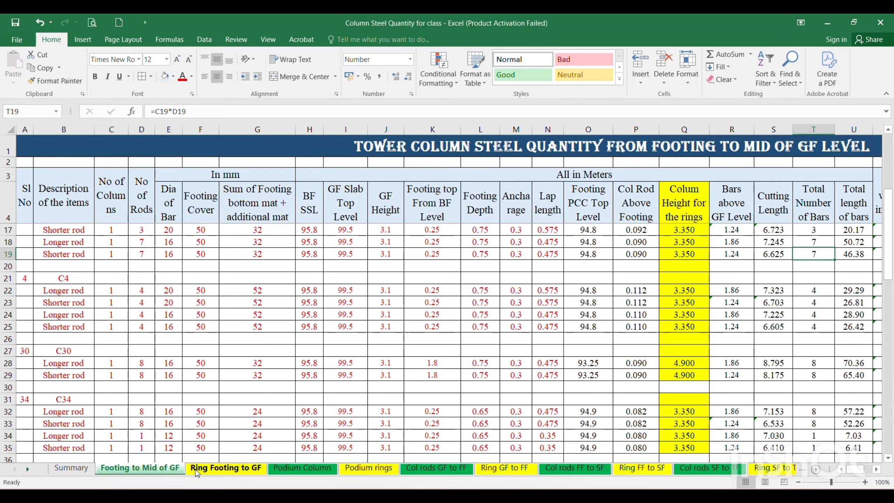
left_click(217, 470)
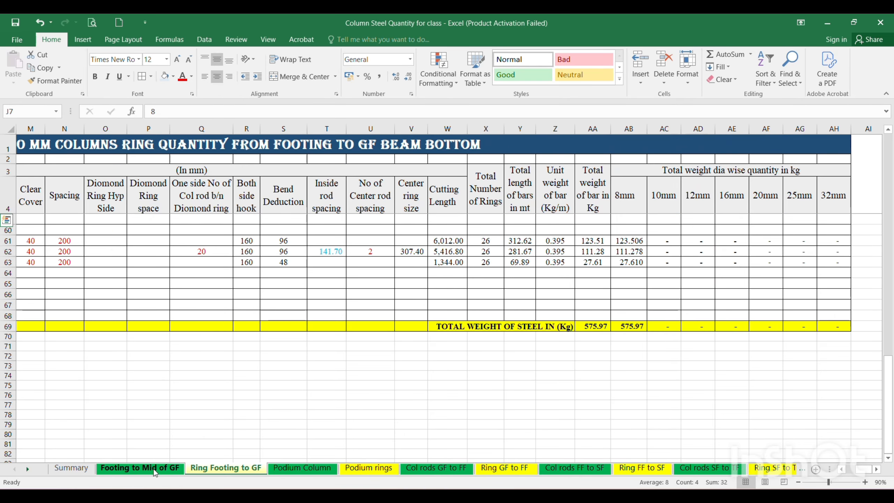
left_click(154, 469)
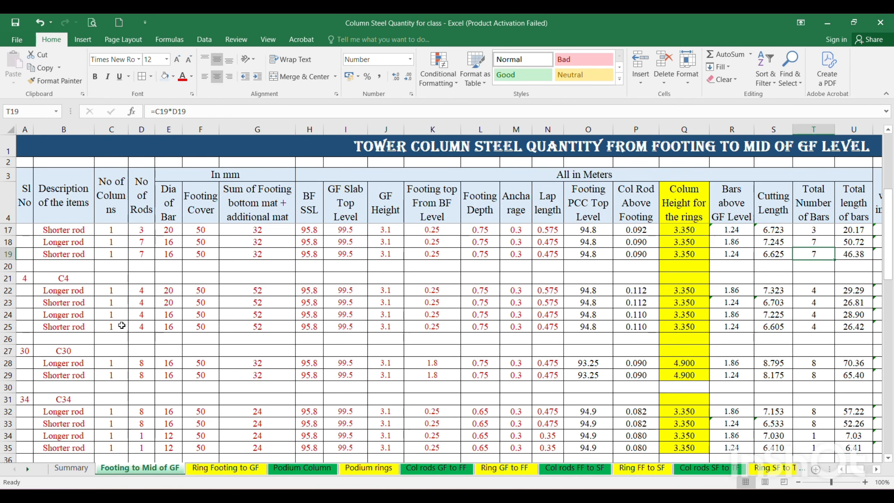
left_click(78, 468)
Enter "Rings from footing to Ground floor beam bottom" as the description of item 2 in cell B7.
left_click(70, 233)
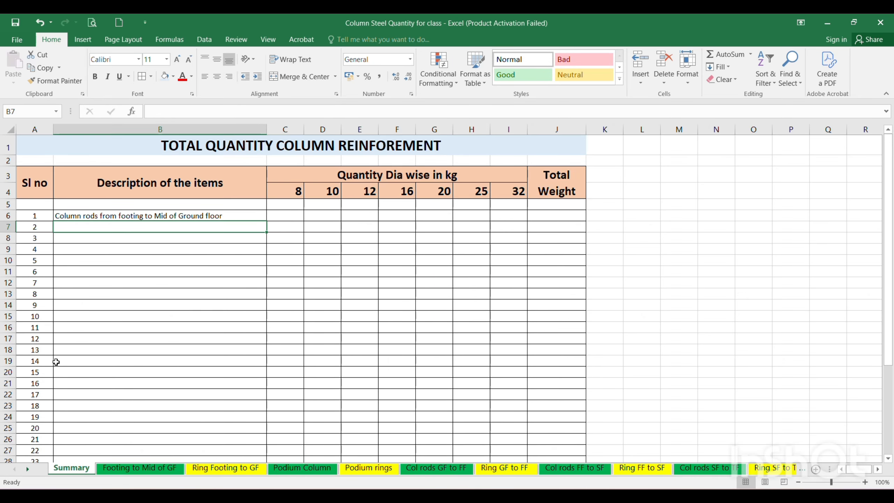
type("Rings")
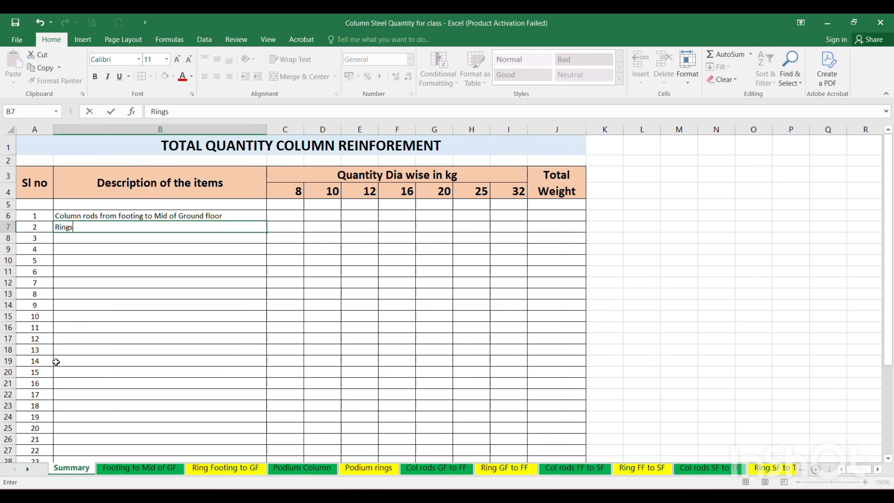
type(" from footing to G")
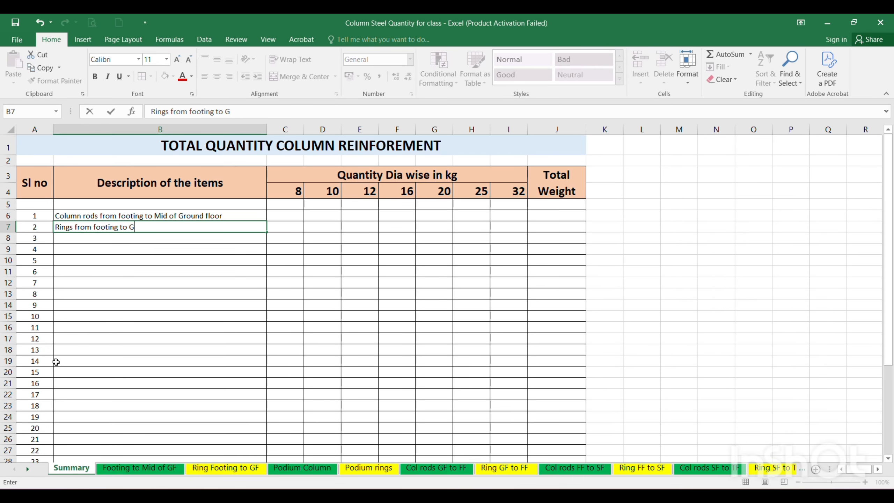
type("round floor beam")
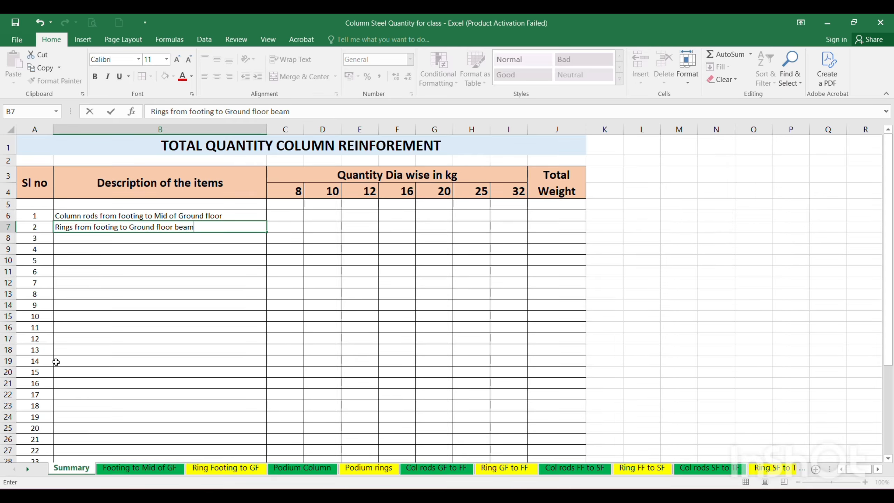
type(" bottom")
key("Return")
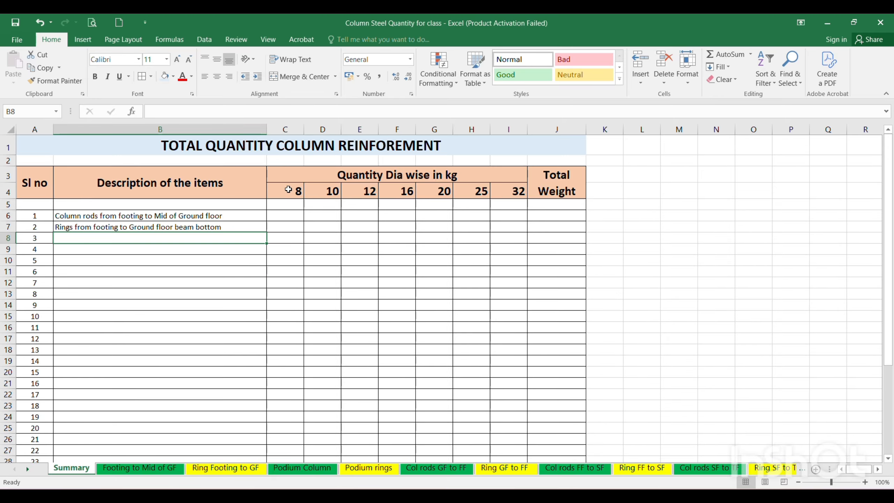
Center the bar diameter headings in cells C4 to I4 and select cell C6.
left_click_drag(287, 189, 507, 190)
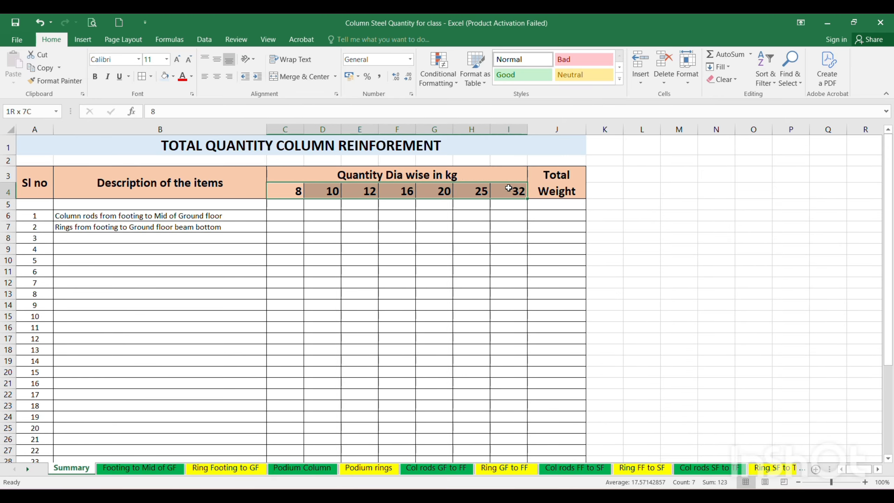
left_click(217, 79)
left_click(282, 216)
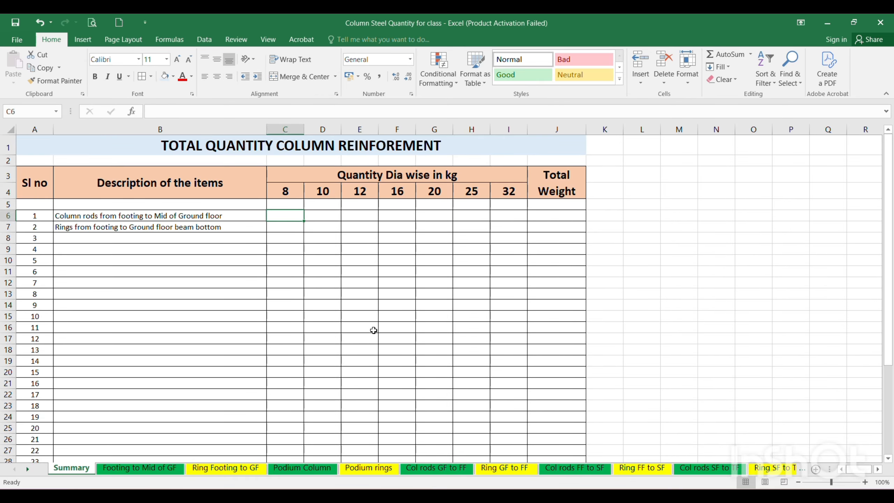
Examine the total weight and diameter-wise weight columns down to the total row on the "Footing to Mid of GF" sheet.
left_click(132, 469)
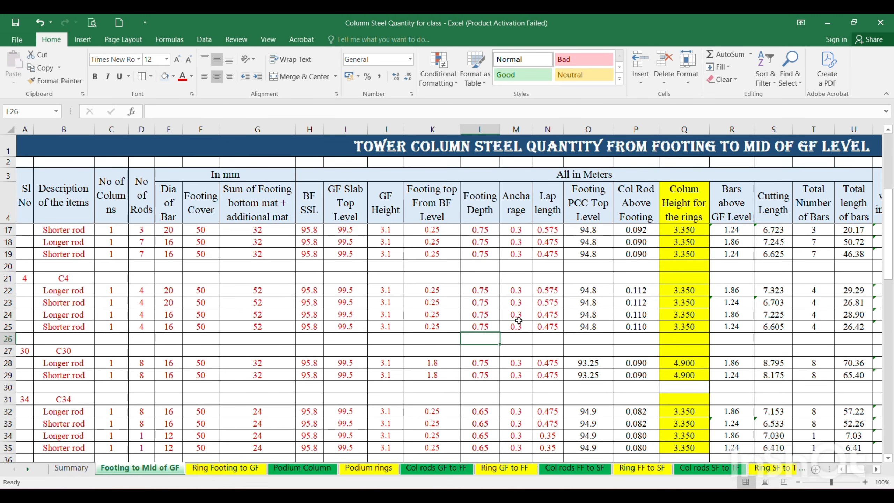
scroll(501, 314, "down", 16)
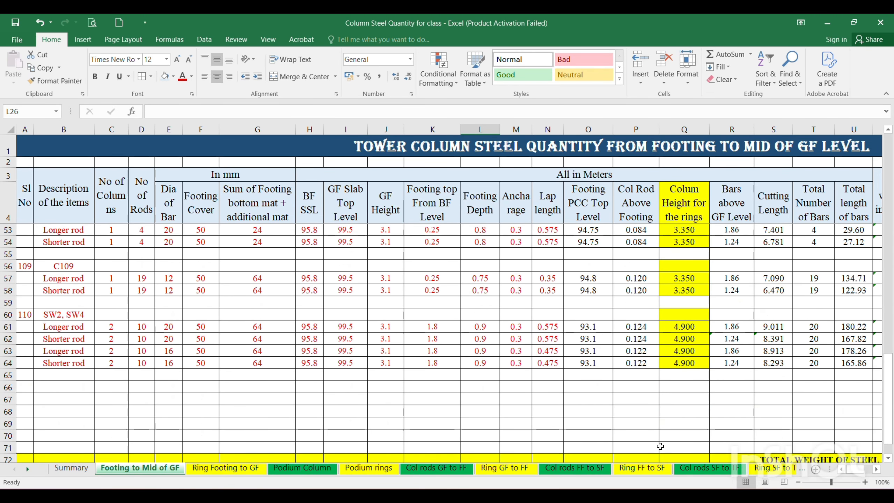
left_click_drag(856, 469, 864, 470)
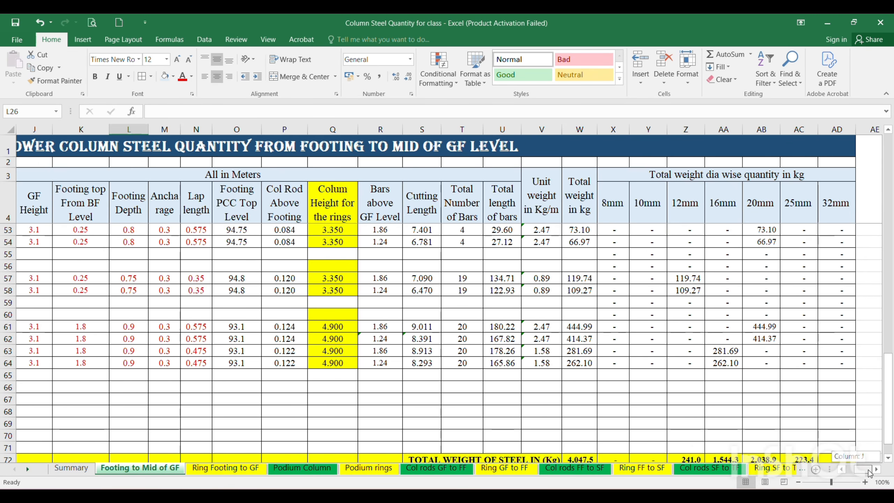
left_click(725, 330)
scroll(597, 272, "up", 3)
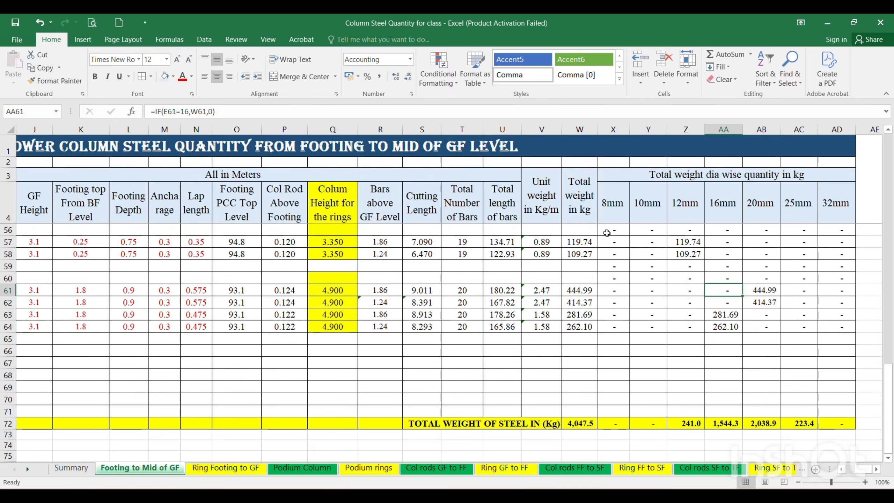
scroll(598, 272, "up", 13)
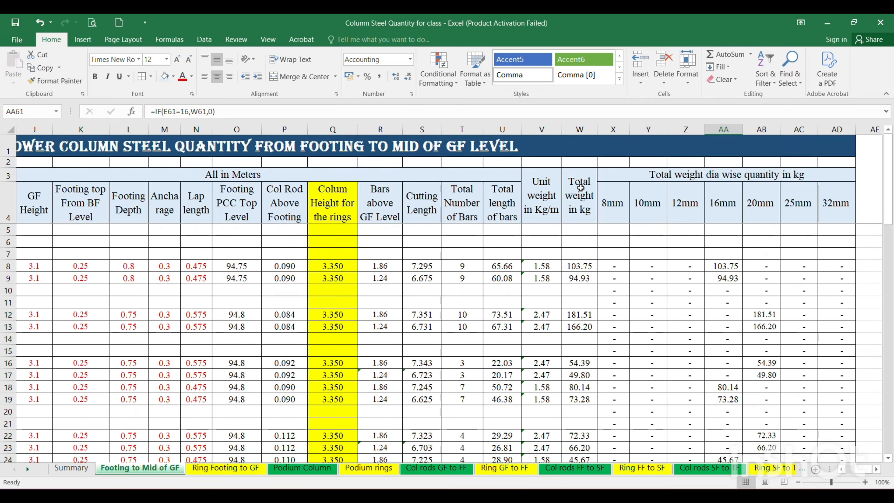
left_click(581, 247)
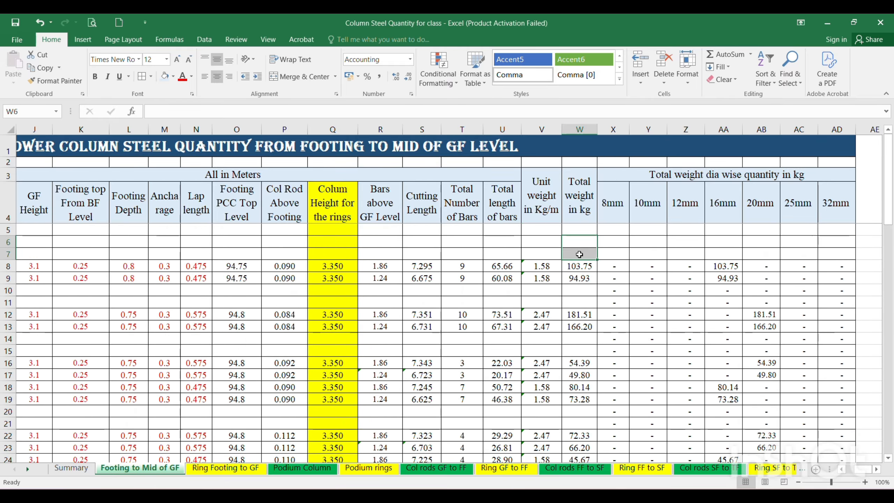
scroll(579, 251, "down", 2)
scroll(579, 251, "down", 16)
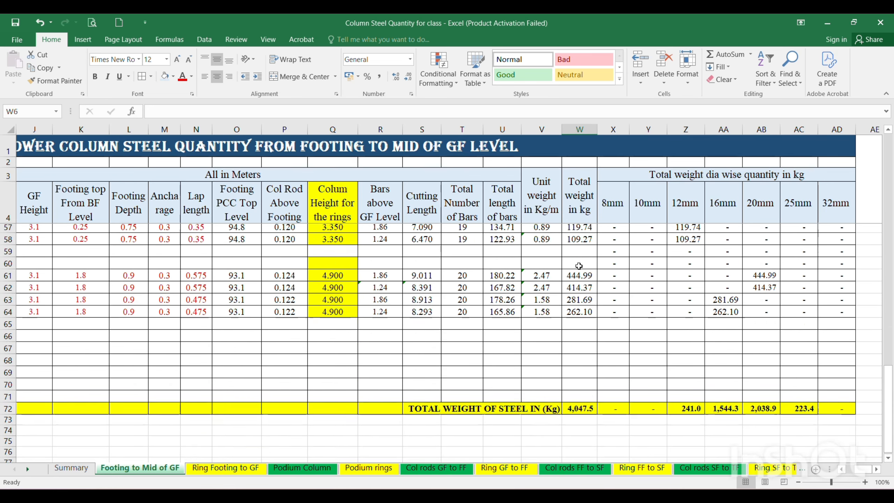
Inspect the SUM formula of the total steel weight in cell W72 and the column range it covers.
left_click(576, 386)
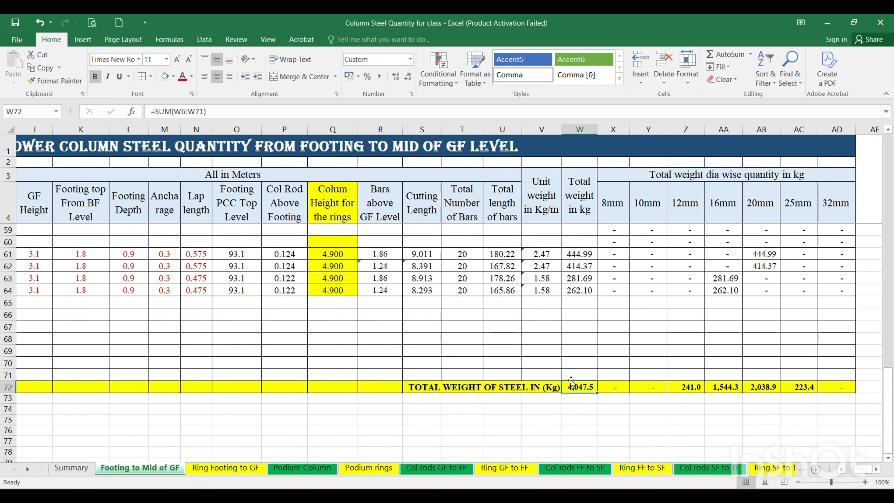
left_click(216, 112)
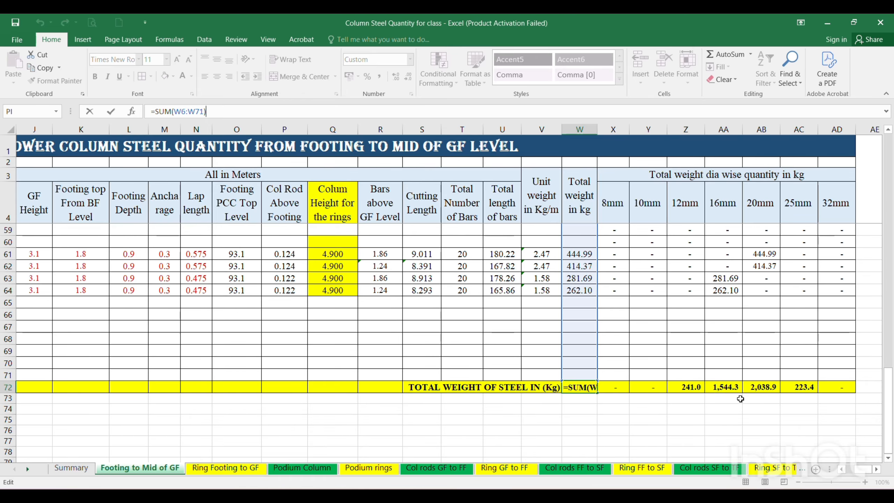
scroll(889, 451, "up", 18)
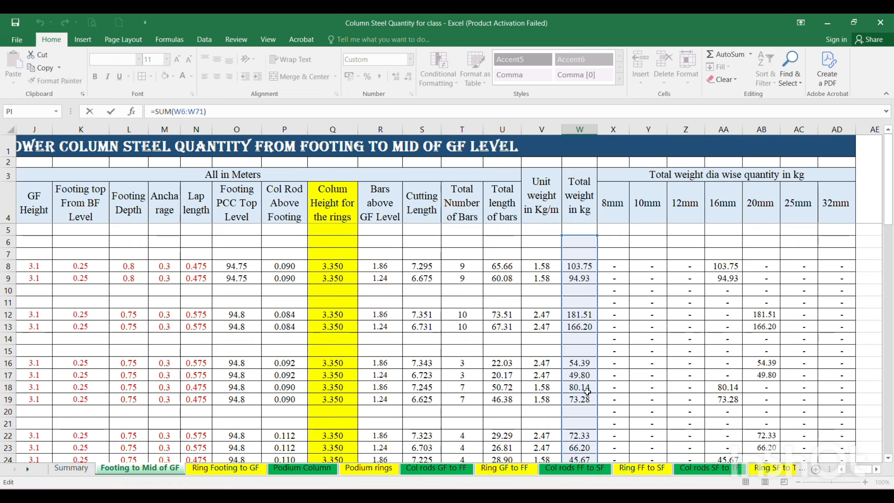
left_click_drag(886, 216, 886, 444)
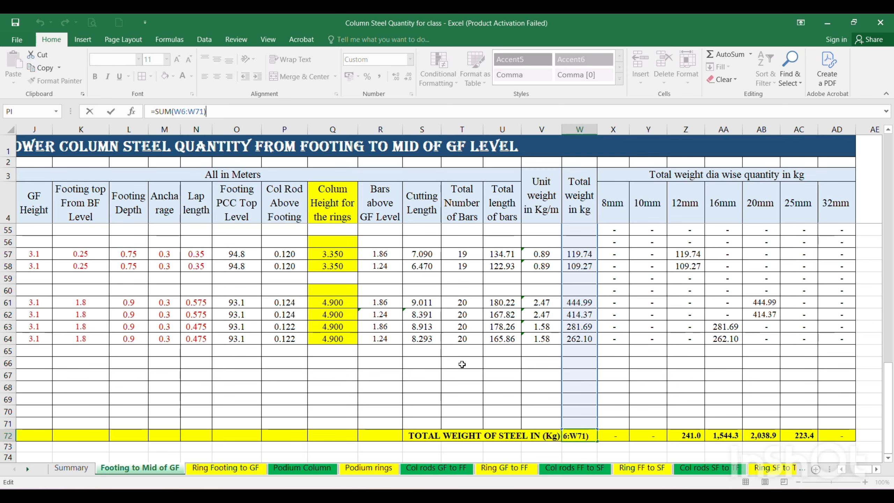
left_click(647, 386)
left_click(591, 434)
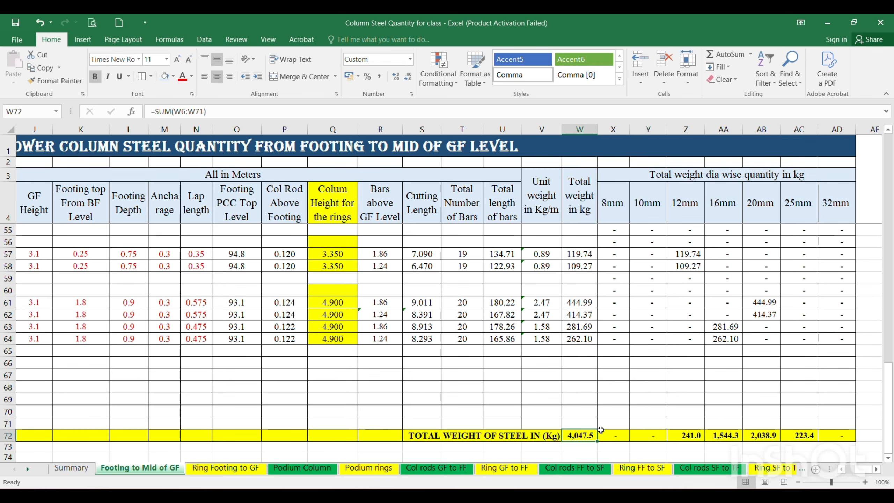
Check the diameter-wise totals in cells X72 to AD72 against the total weight in W72 and review the rows above.
left_click_drag(614, 435, 841, 436)
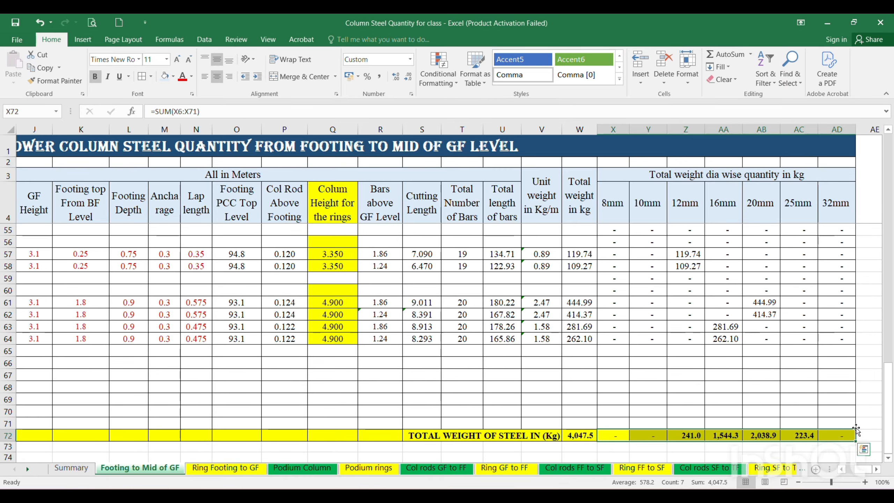
left_click(569, 432)
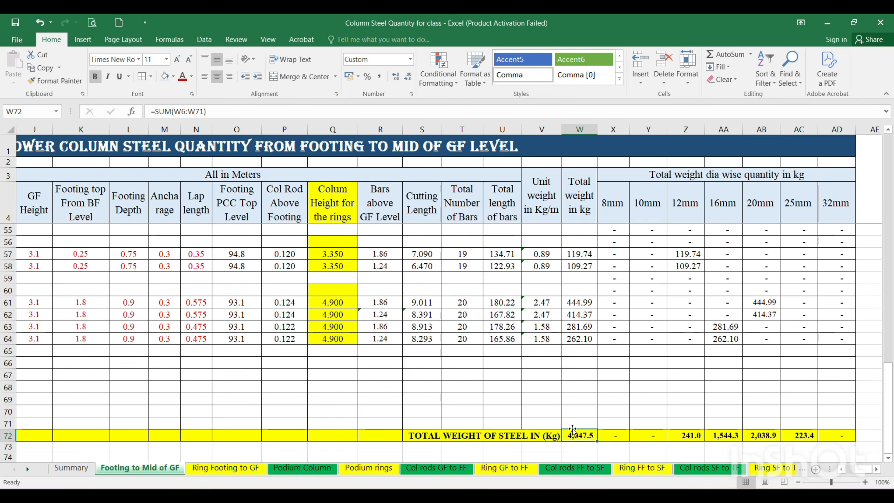
scroll(668, 360, "up", 9)
scroll(691, 329, "up", 7)
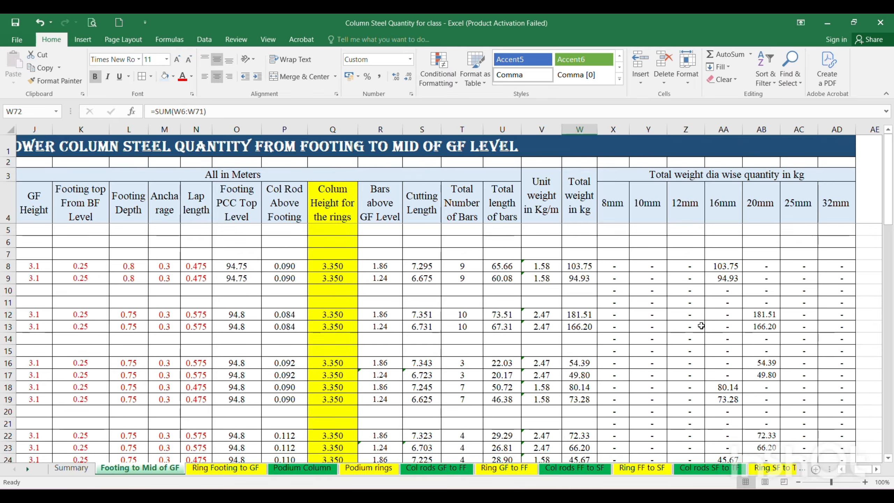
scroll(754, 348, "down", 17)
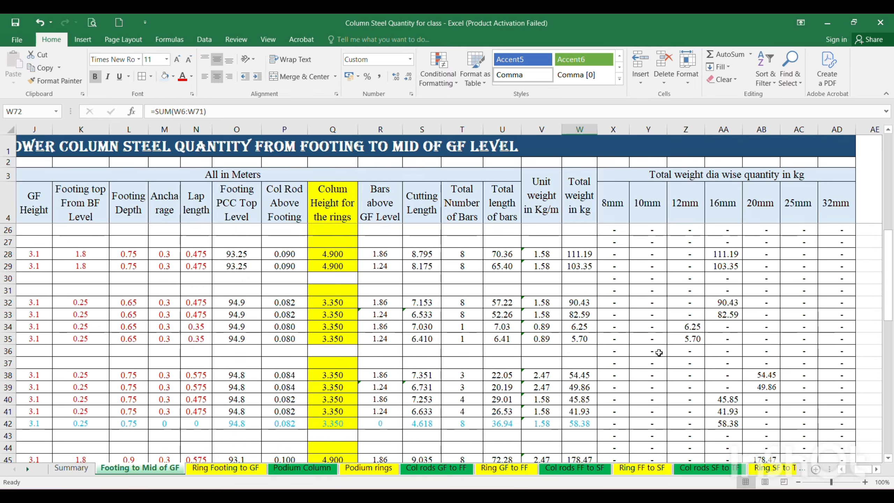
scroll(654, 367, "down", 3)
scroll(653, 366, "up", 2)
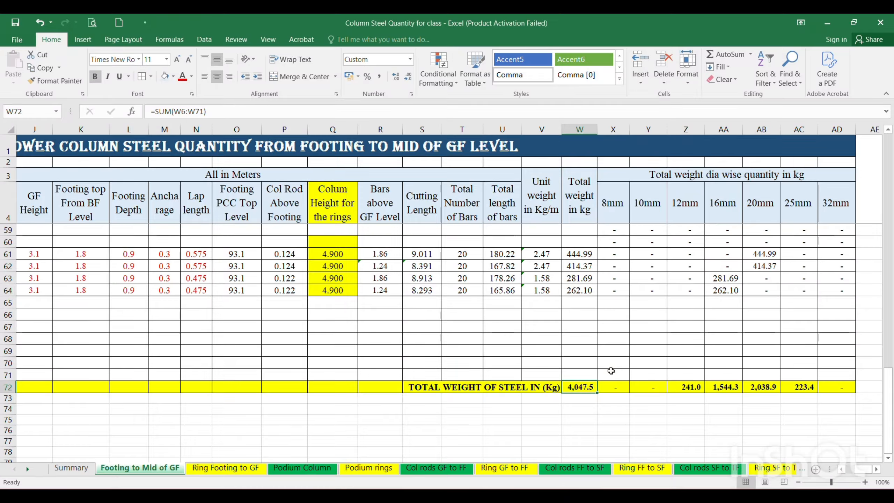
Examine the total weight and diameter-wise weight columns down to the total row on the "Ring Footing to GF" sheet.
left_click(242, 469)
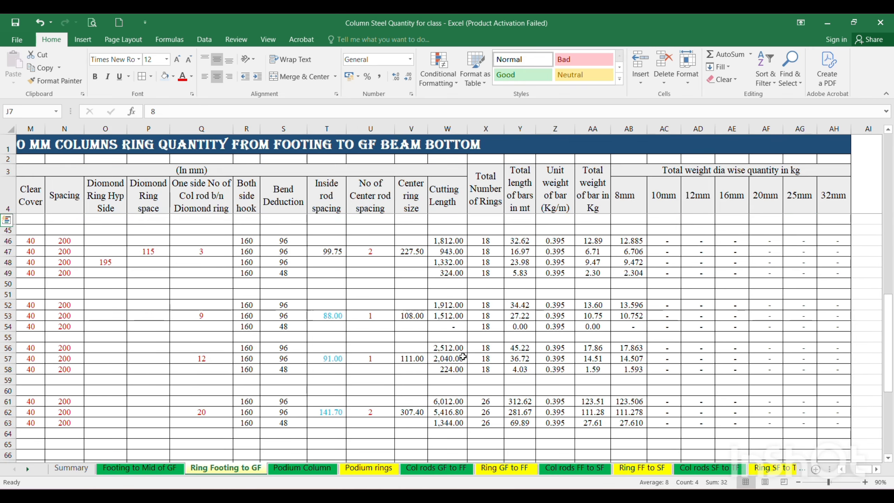
scroll(473, 352, "up", 3)
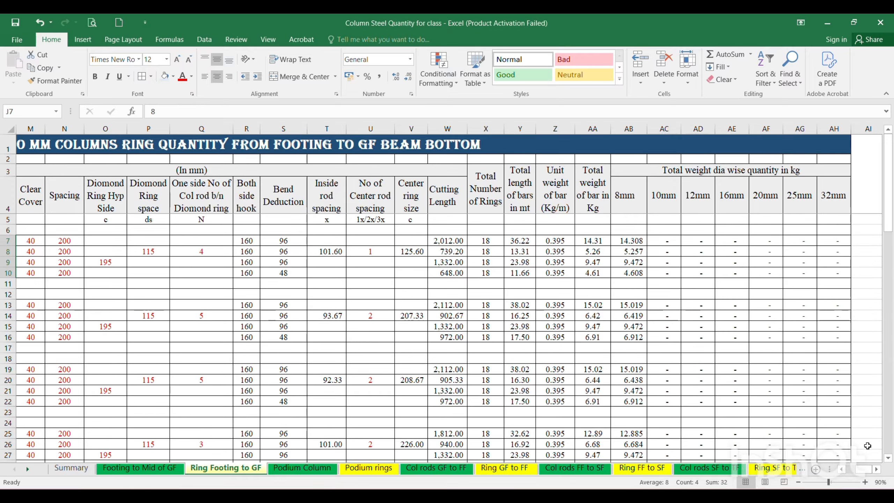
left_click_drag(864, 469, 849, 472)
scroll(559, 318, "down", 17)
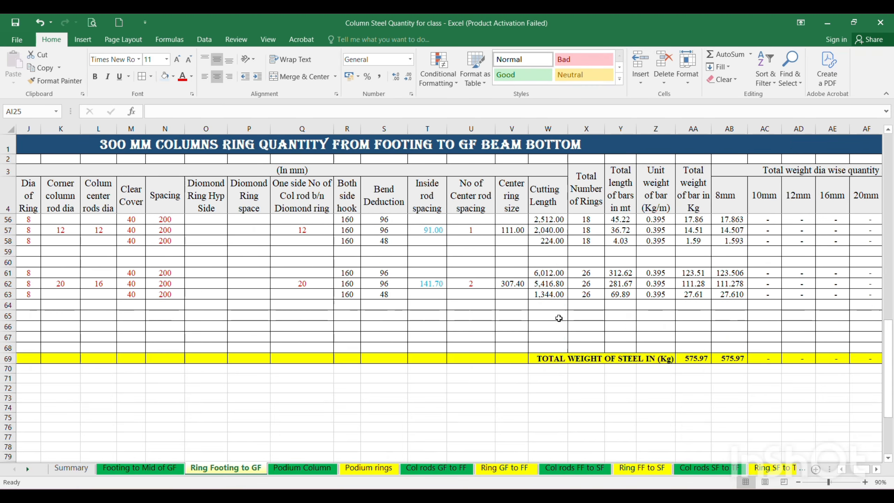
scroll(559, 318, "down", 5)
scroll(595, 309, "up", 6)
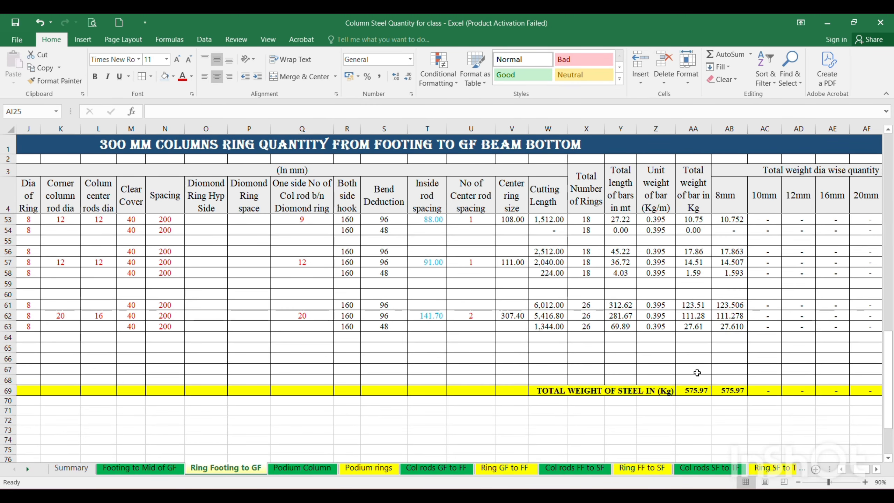
Inspect the SUM formula of the total steel weight in cell AA69 and the column range it covers.
left_click(692, 389)
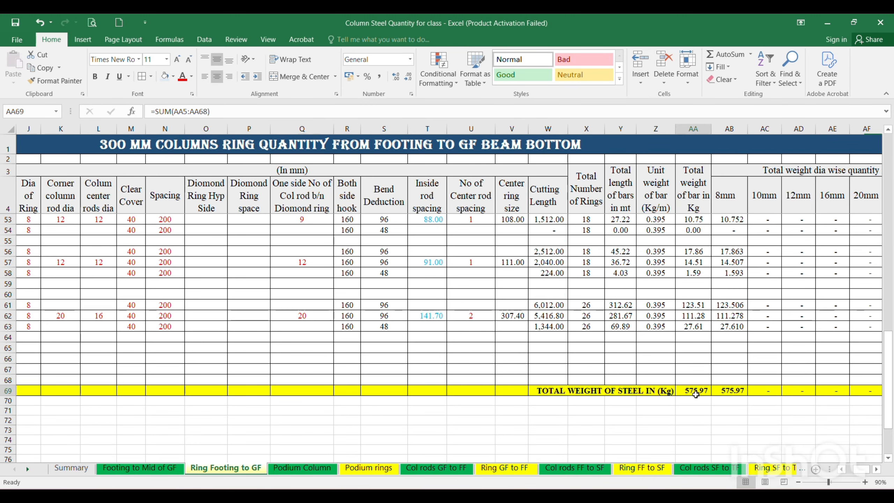
left_click(227, 111)
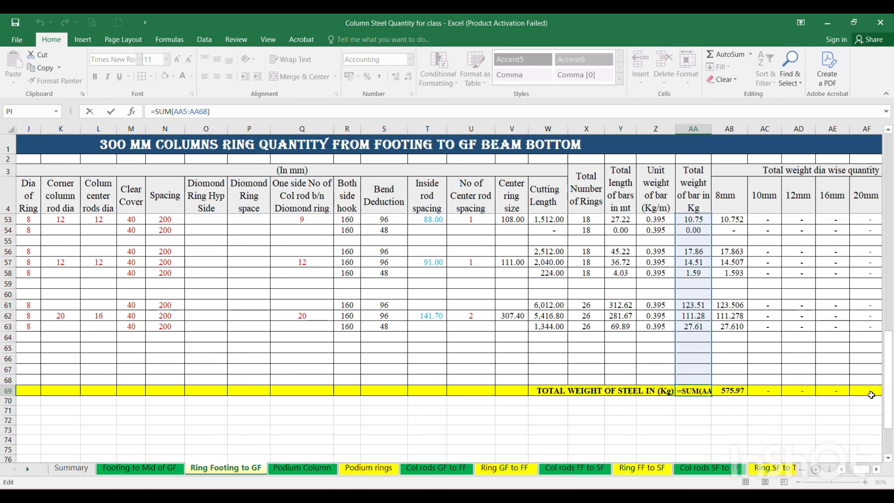
left_click_drag(889, 407, 885, 195)
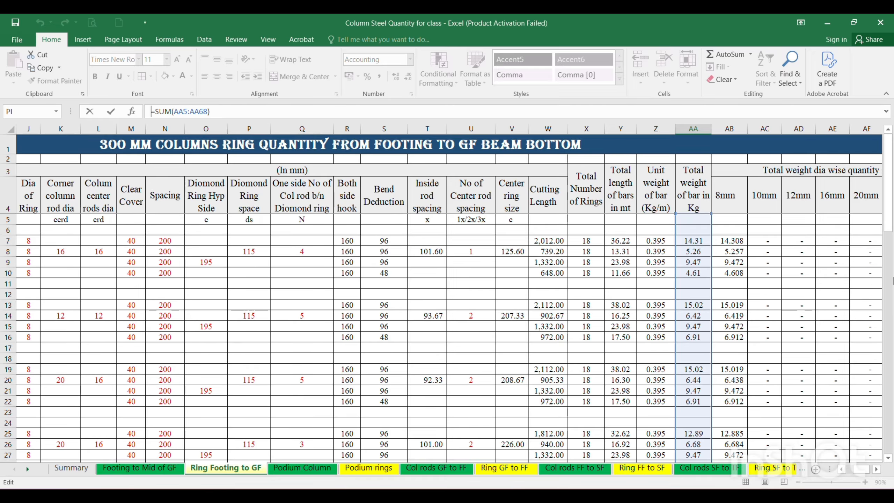
left_click_drag(889, 225, 889, 449)
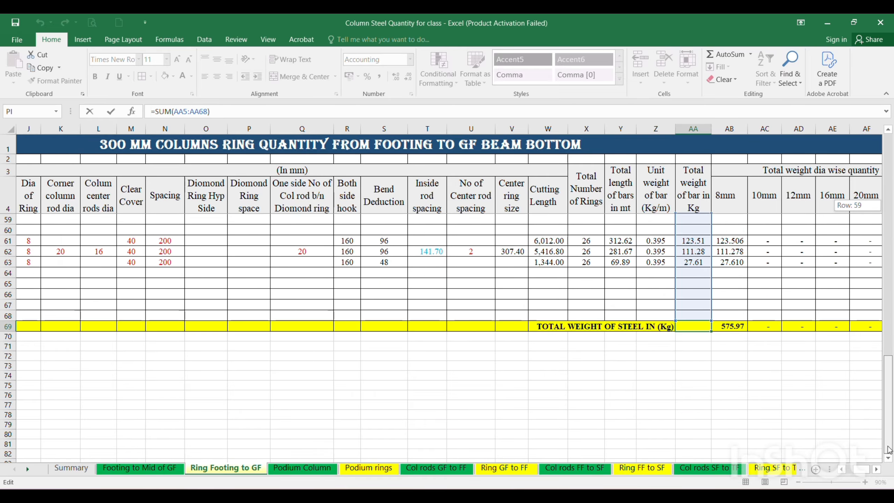
type("=")
left_click(390, 384)
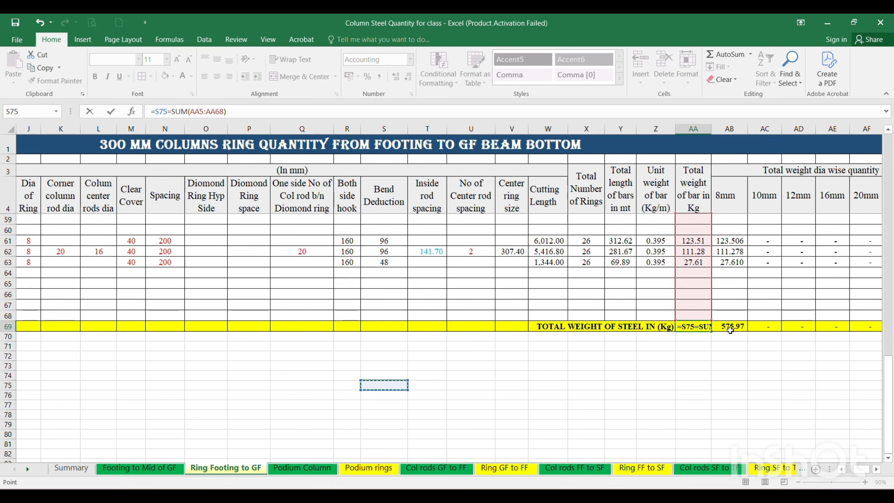
key("Escape")
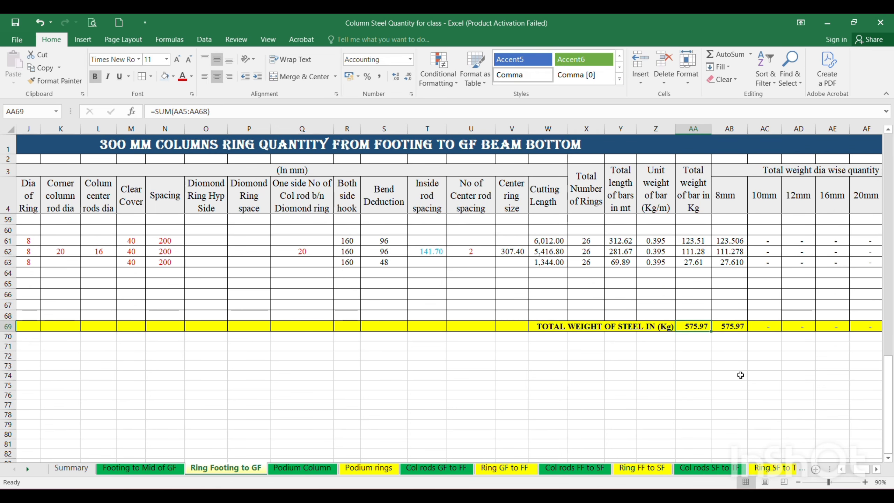
Inspect the SUM formula of the 8mm total in cell AB69 and the rows it covers.
left_click(729, 325)
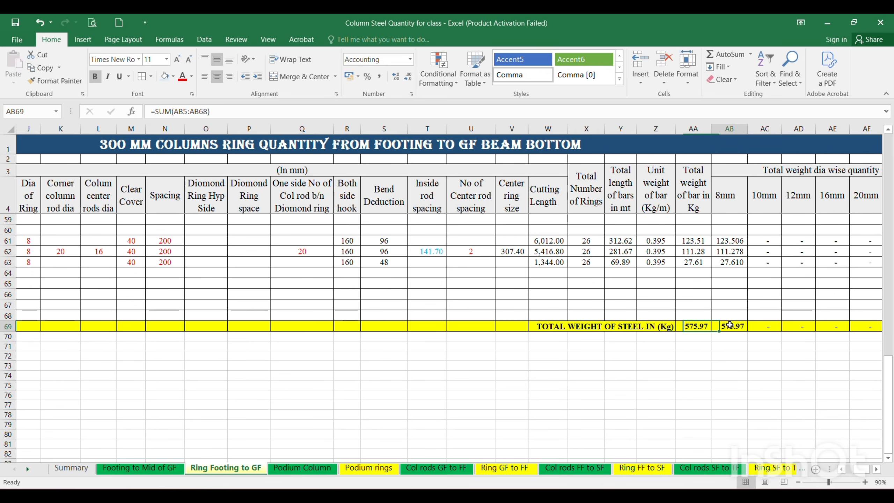
left_click(239, 109)
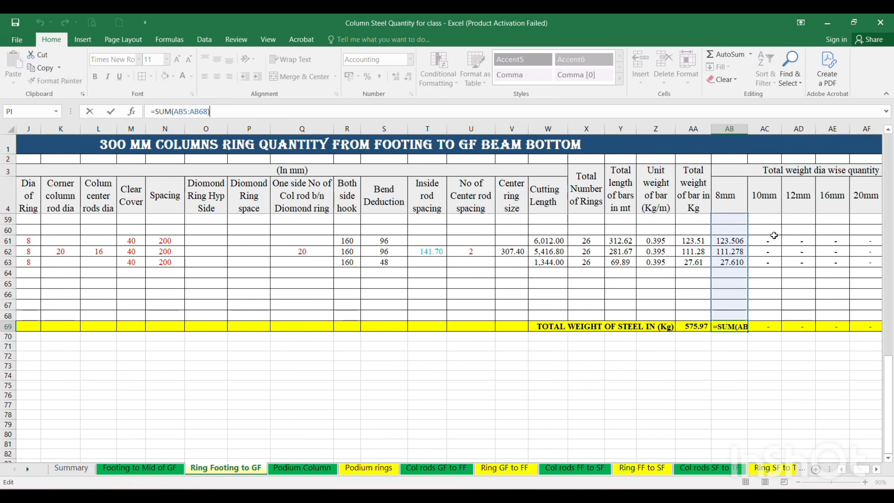
mouse_move(888, 419)
left_mouse_down()
mouse_move(891, 210)
mouse_move(889, 423)
left_mouse_up()
left_click(822, 339)
Fill the 8mm total formula from AB69 across the remaining diameter columns to AH69.
left_click(740, 349)
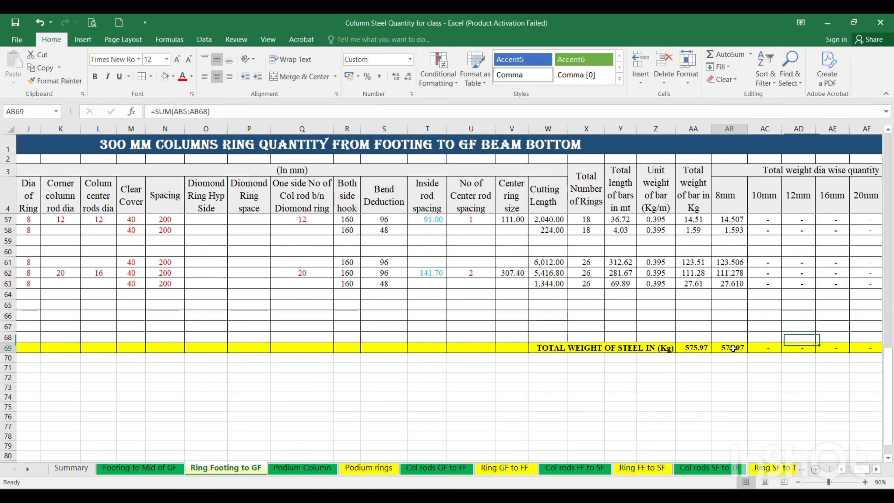
left_click_drag(747, 355, 809, 352)
left_click(770, 376)
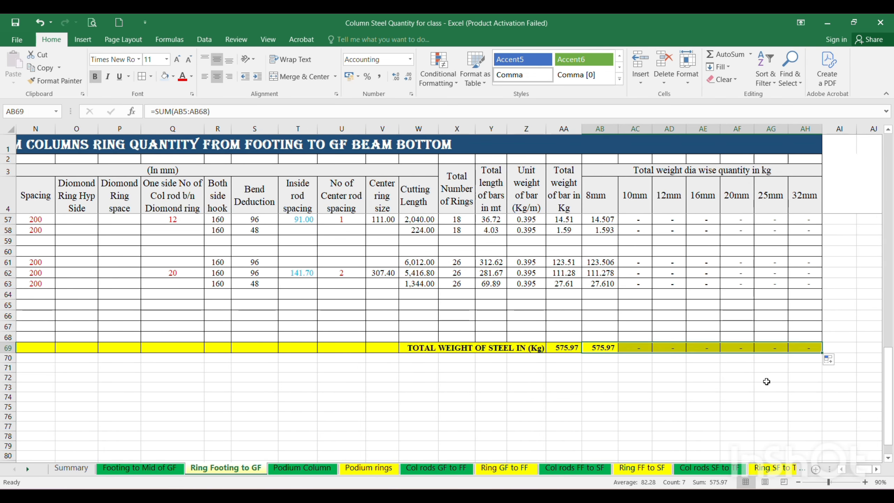
Check the diameter-wise totals in cells AB69 to AH69 against the total weight in AA69.
left_click(577, 347)
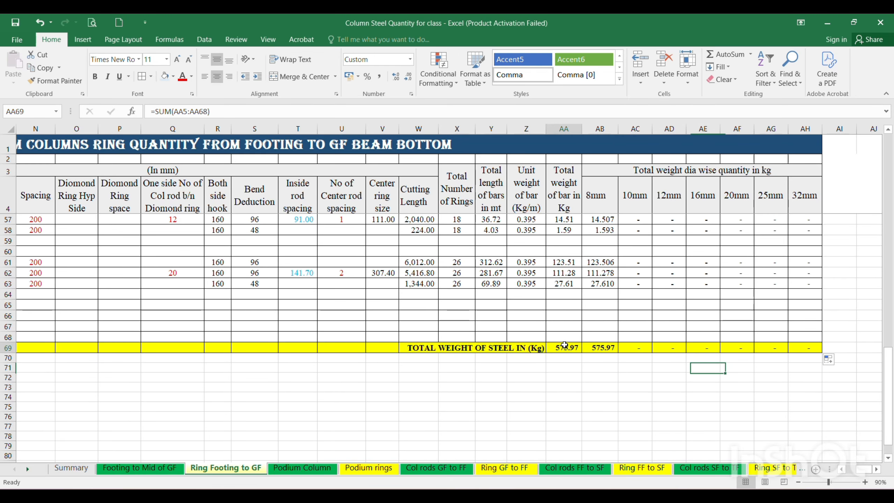
left_click(592, 345)
left_click_drag(593, 345, 807, 352)
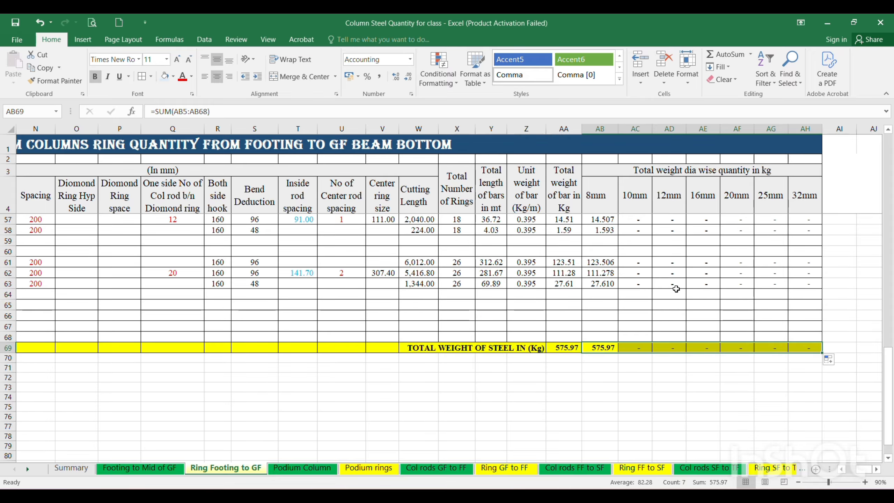
left_click(635, 387)
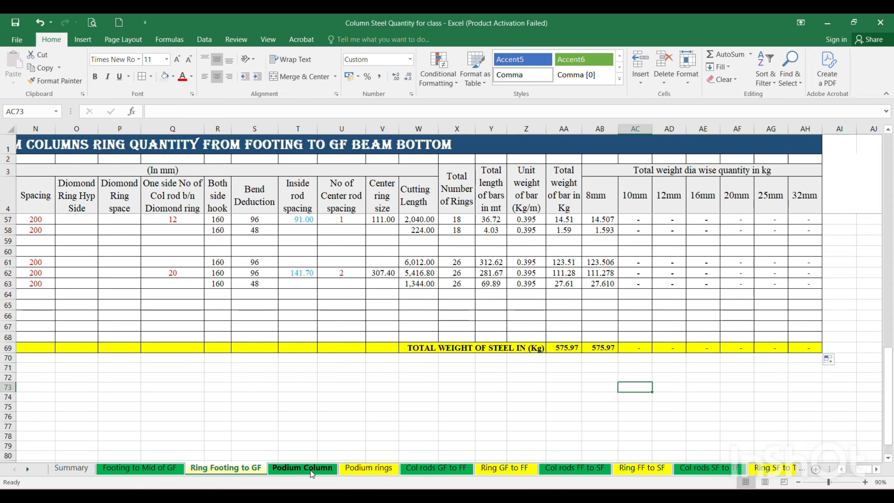
Review the total weight and diameter-wise weight columns down to the total row on the "Podium Column" sheet.
left_click(308, 469)
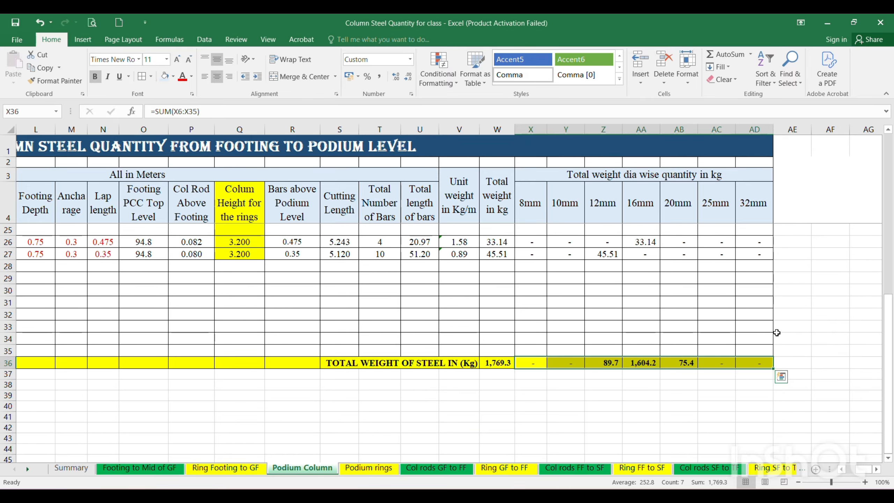
scroll(609, 388, "up", 4)
left_click(609, 389)
scroll(608, 388, "up", 3)
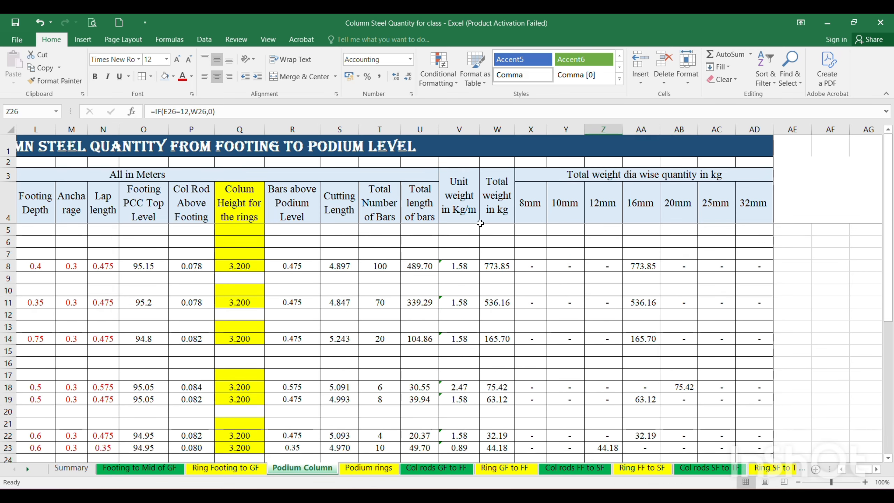
scroll(493, 246, "down", 8)
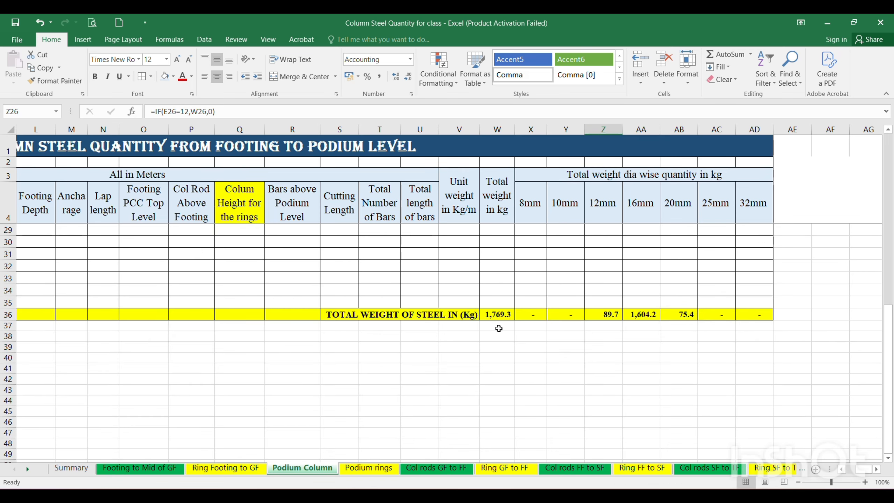
Inspect the SUM formula of the total steel weight in cell W36 and the column range it covers.
left_click(495, 313)
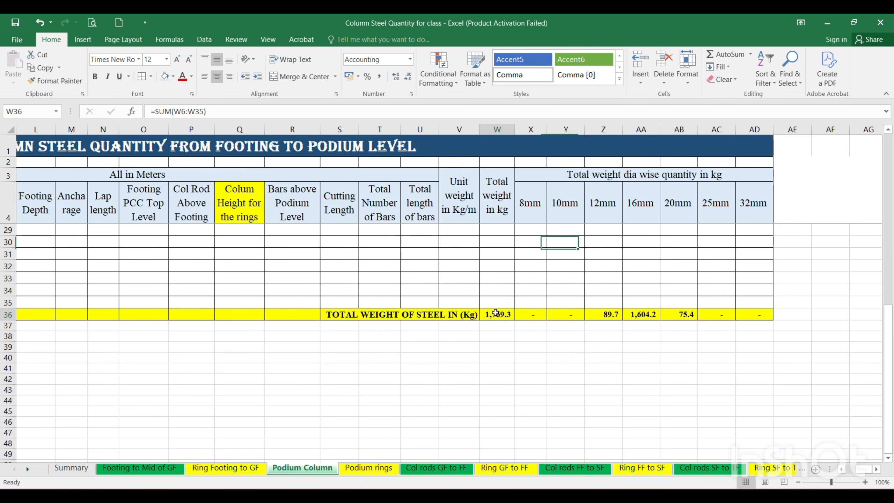
left_click(224, 112)
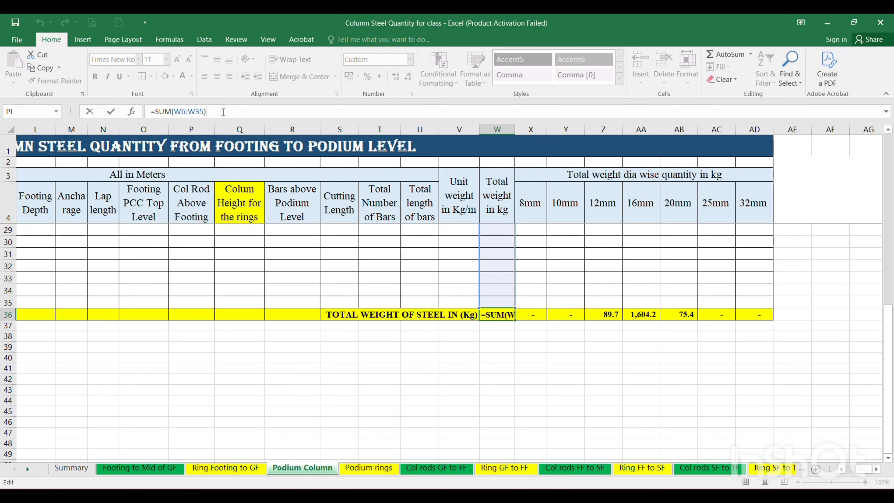
left_click_drag(887, 420, 890, 201)
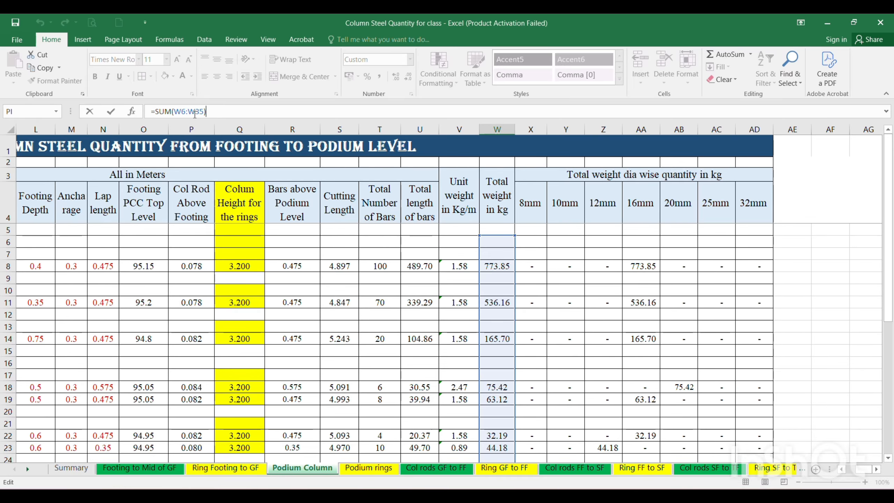
left_click_drag(890, 269, 892, 289)
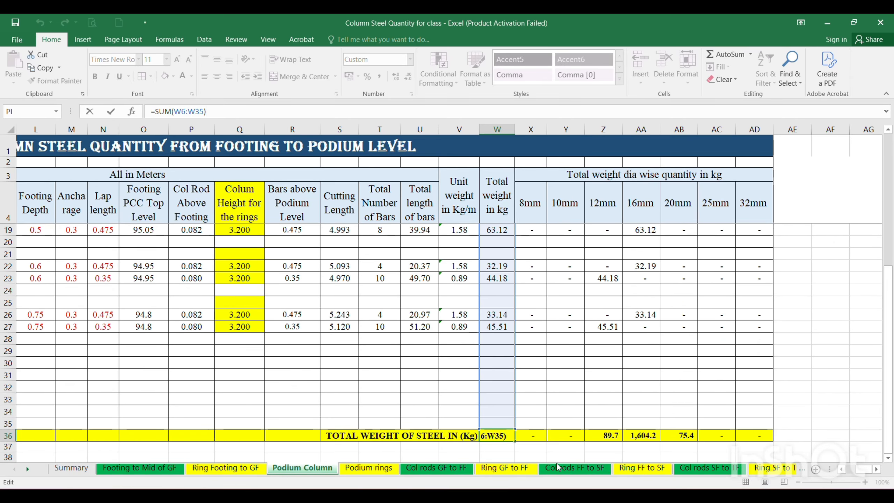
left_click(563, 424)
left_click(489, 439)
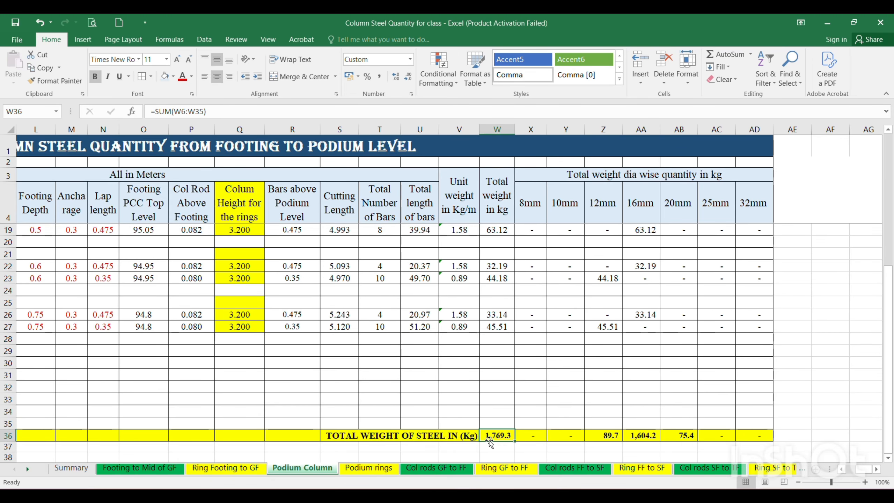
Review the total row 36 of the "Podium Column" sheet across to the diameter-wise totals.
left_click_drag(867, 471, 862, 471)
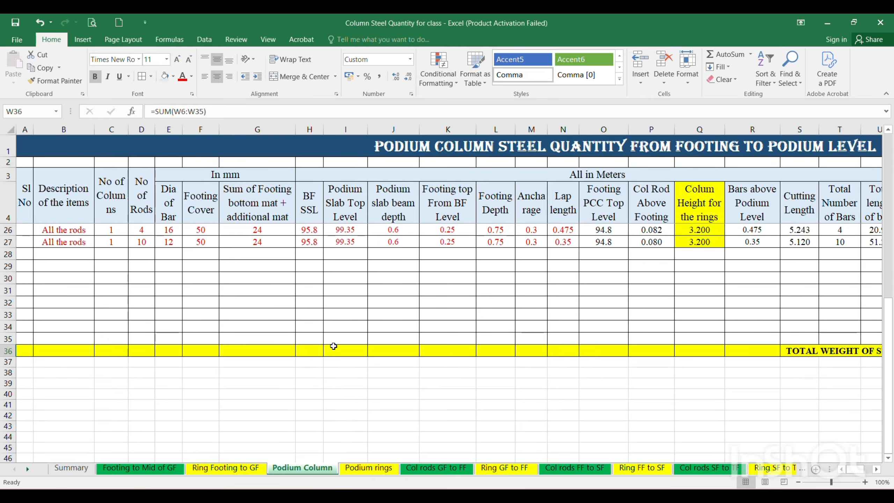
left_click(876, 469)
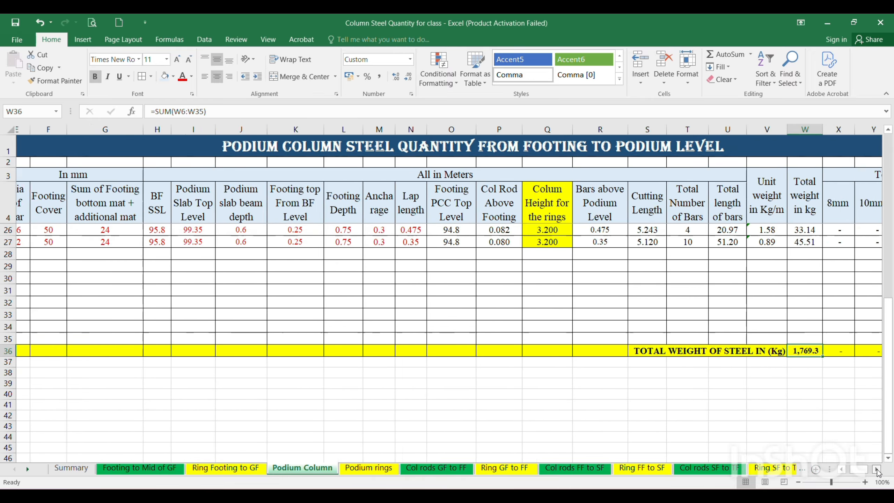
left_click(876, 470)
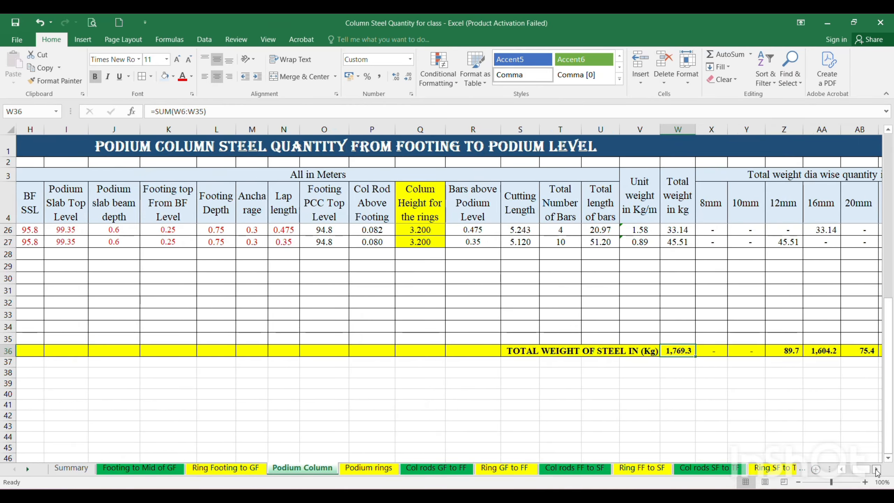
left_click(876, 470)
left_click(877, 470)
left_click(640, 362)
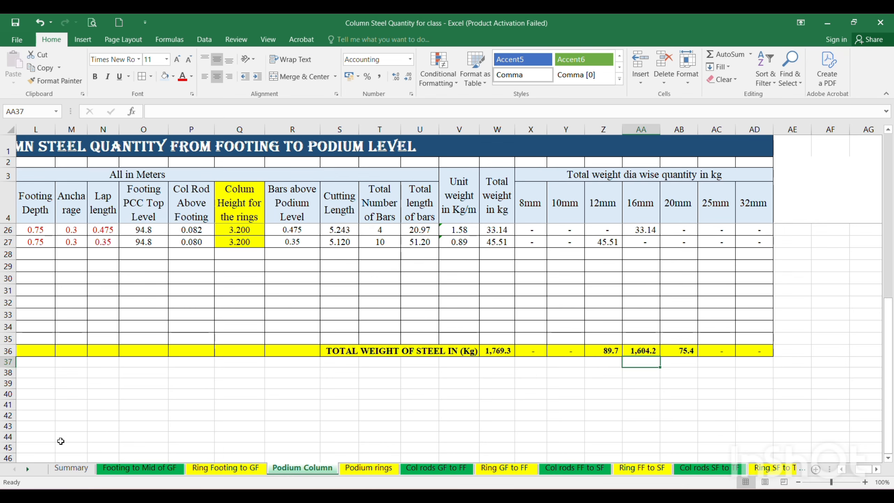
Link cell C6 of the Summary sheet to the 8mm total in X72 of the "Footing to Mid of GF" sheet.
left_click(72, 467)
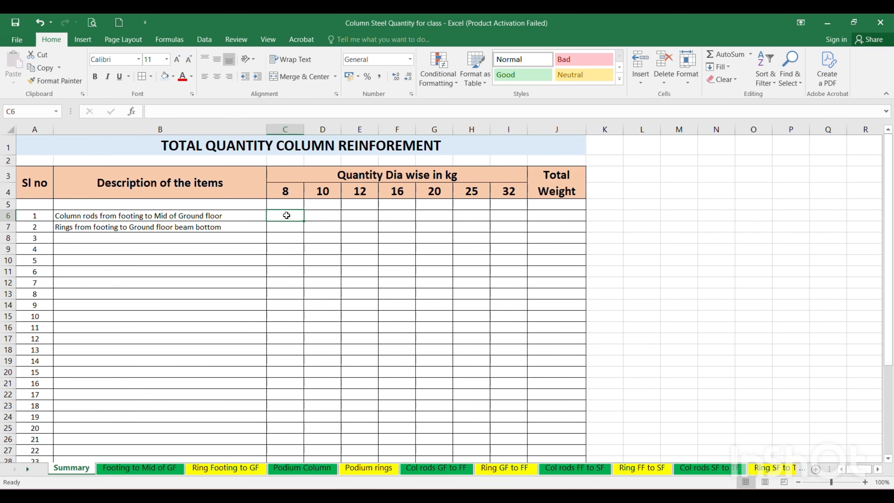
type("=")
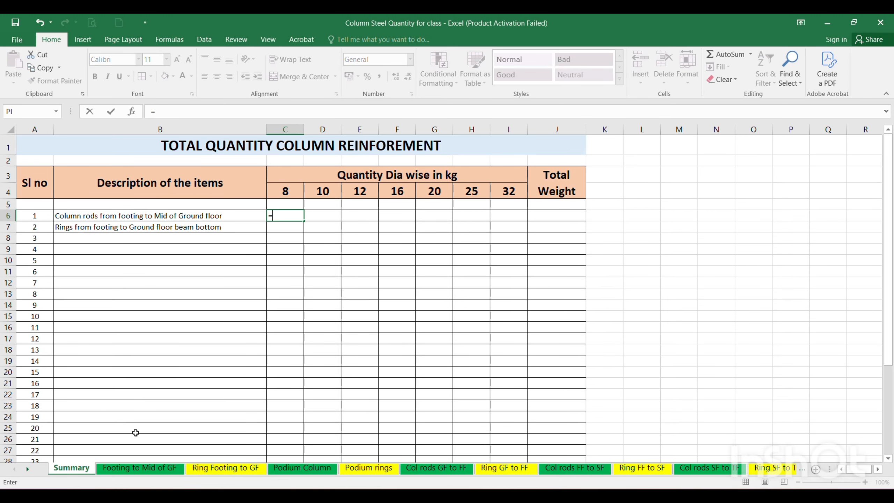
left_click(132, 468)
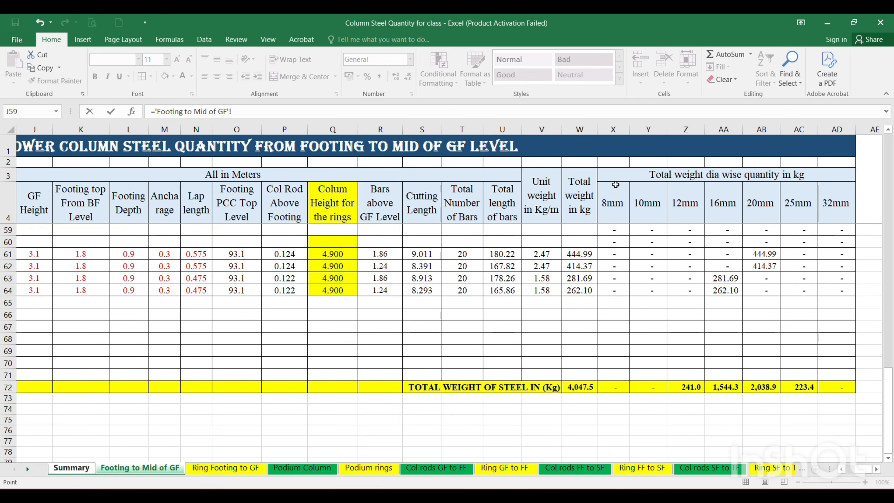
left_click(616, 385)
key("Return")
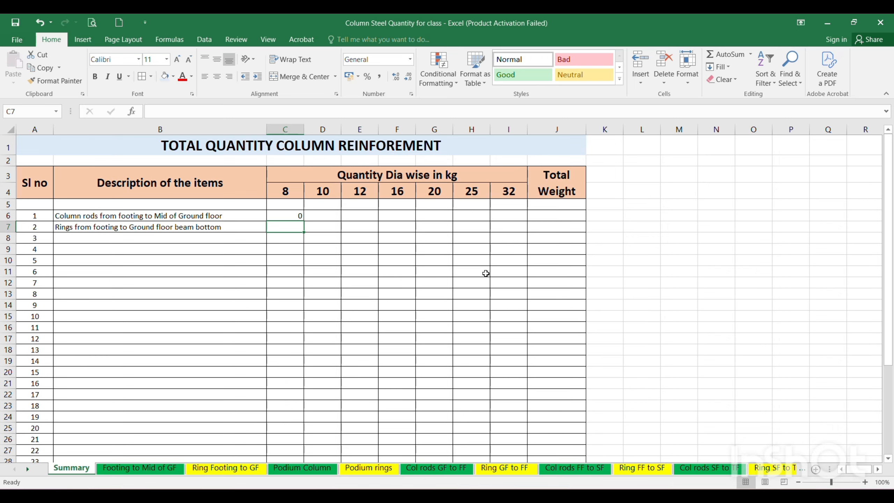
Link cell C7 of the Summary sheet to the 8mm total in AB69 of the "Ring Footing to GF" sheet.
type("=")
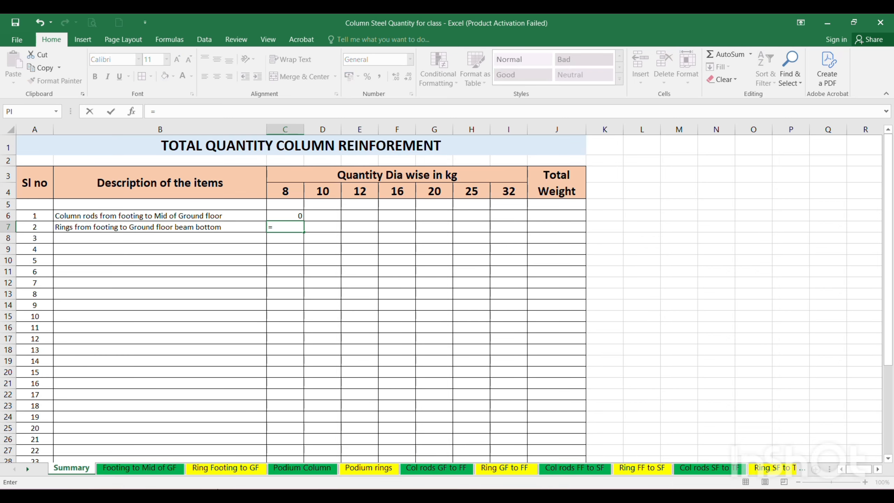
left_click(208, 470)
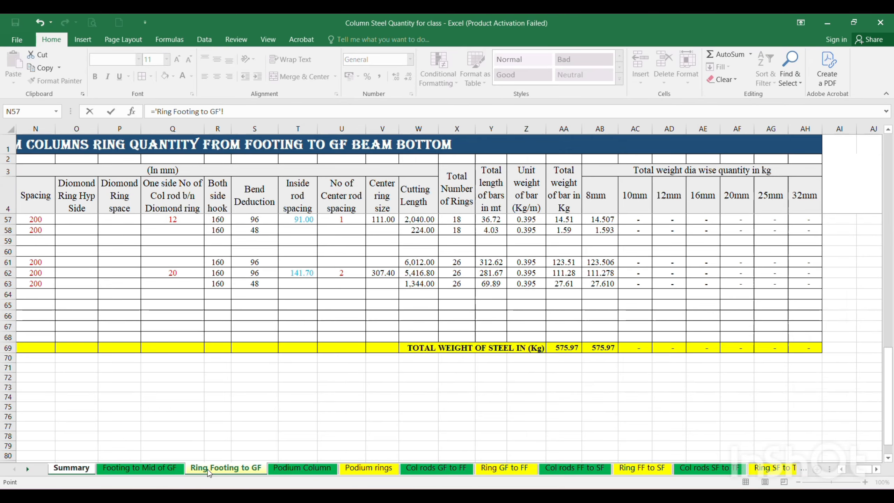
left_click(611, 348)
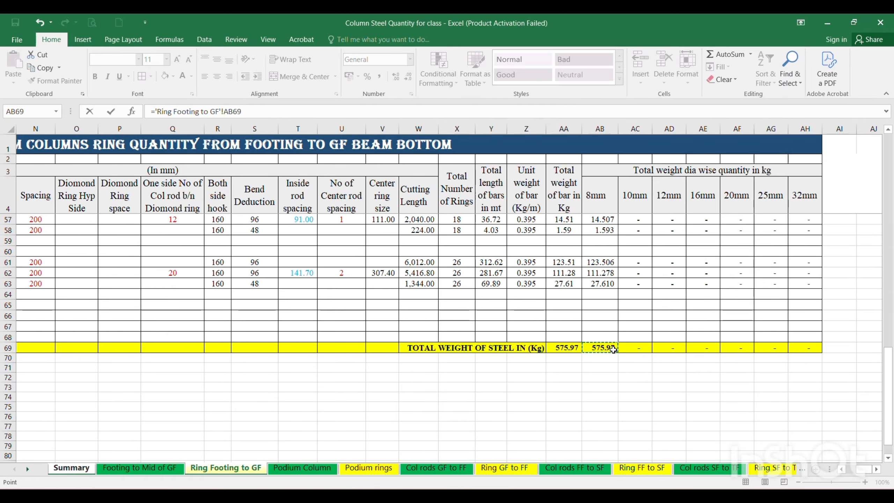
key("Return")
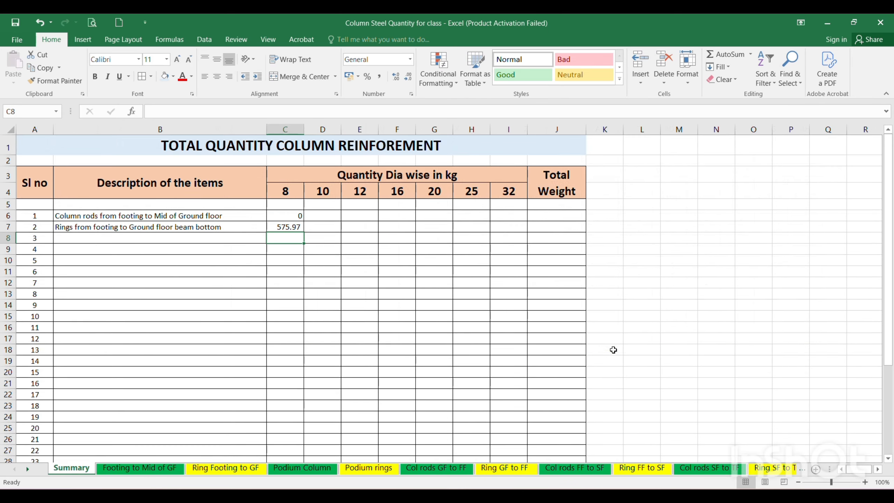
Fill the links in C6:C7 across to column I and check them against the totals on the "Footing to Mid of GF" sheet.
left_click_drag(288, 215, 288, 226)
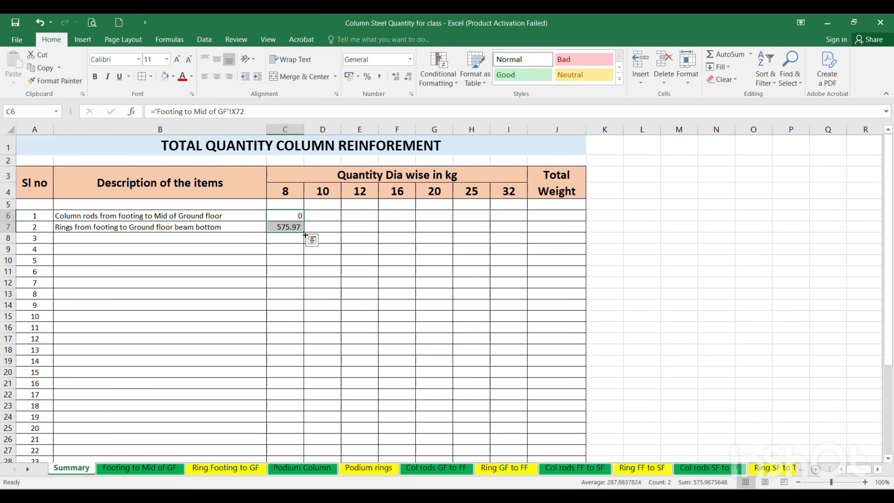
left_click_drag(305, 234, 513, 234)
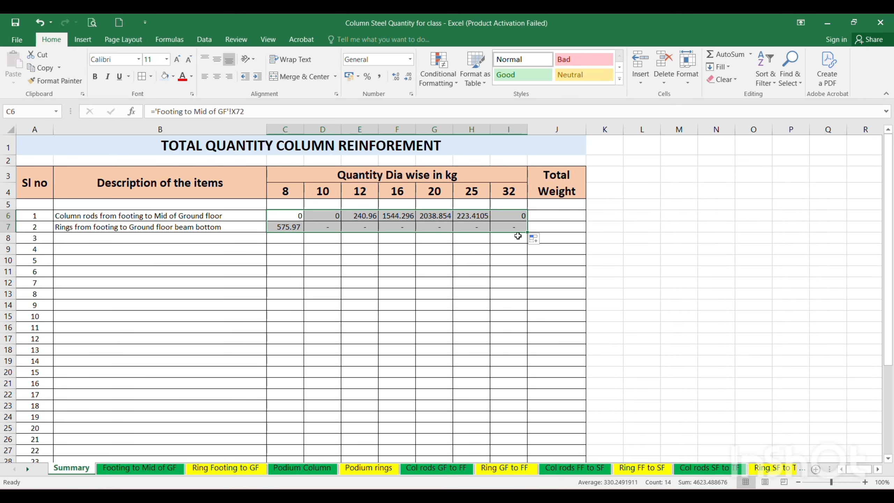
left_click(397, 282)
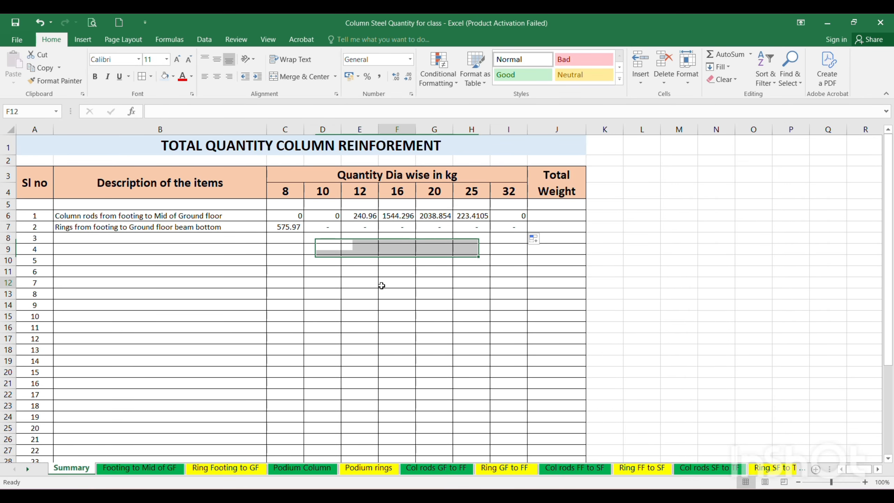
left_click(145, 469)
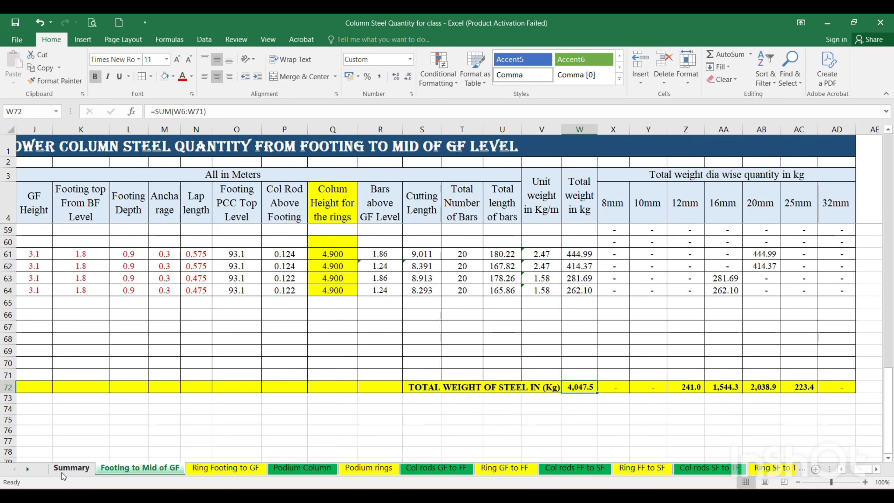
left_click(72, 467)
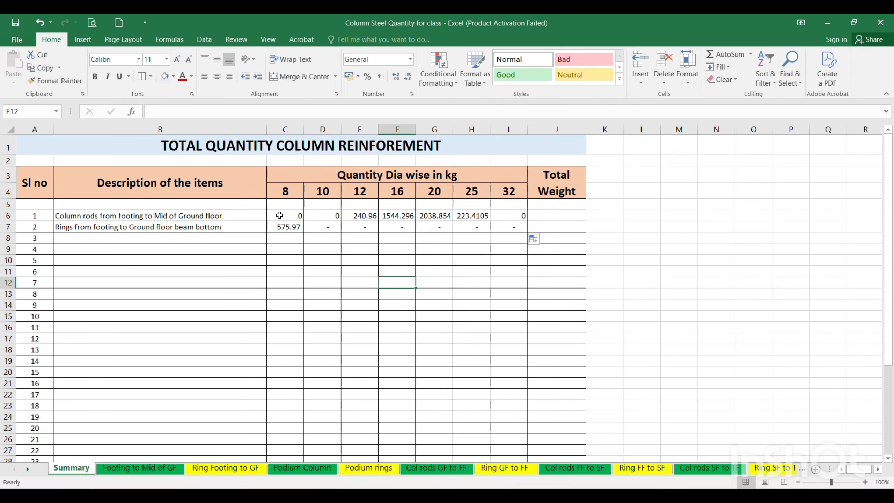
Apply the Comma number style to the diameter-wise quantity and Total Weight columns from row 6 down.
left_click_drag(280, 215, 560, 432)
scroll(500, 303, "up", 4)
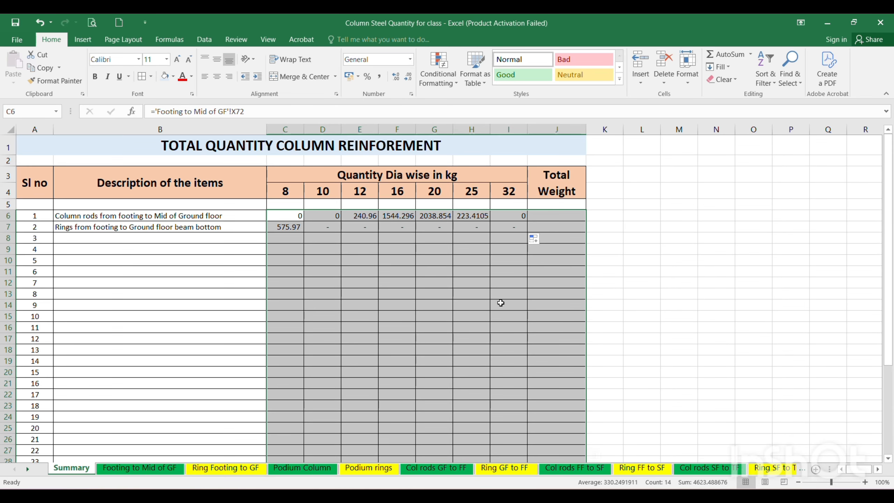
left_click(379, 78)
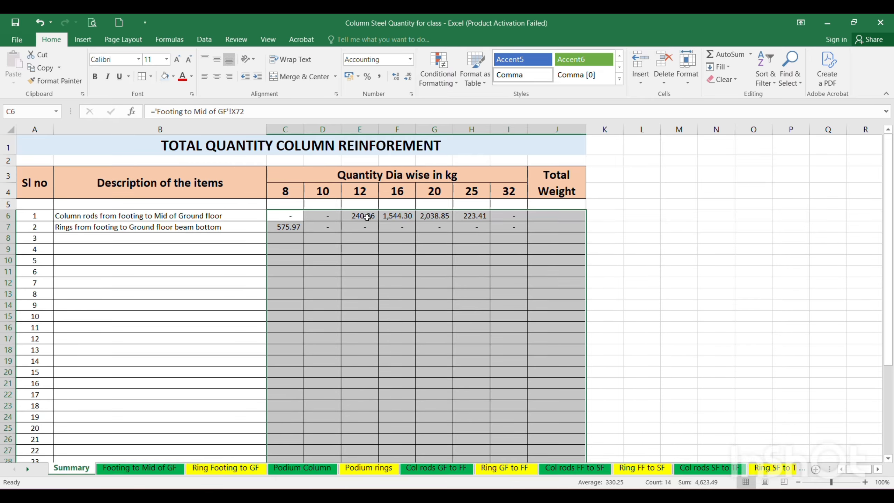
left_click(438, 218)
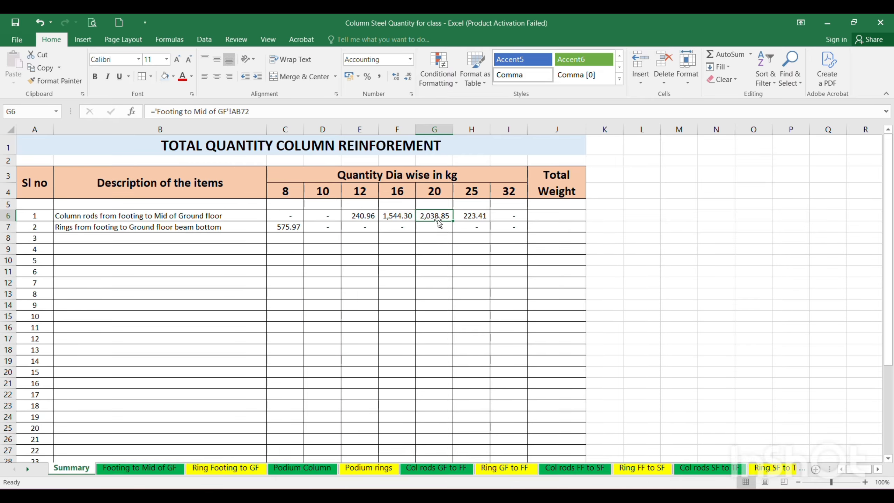
left_click(521, 238)
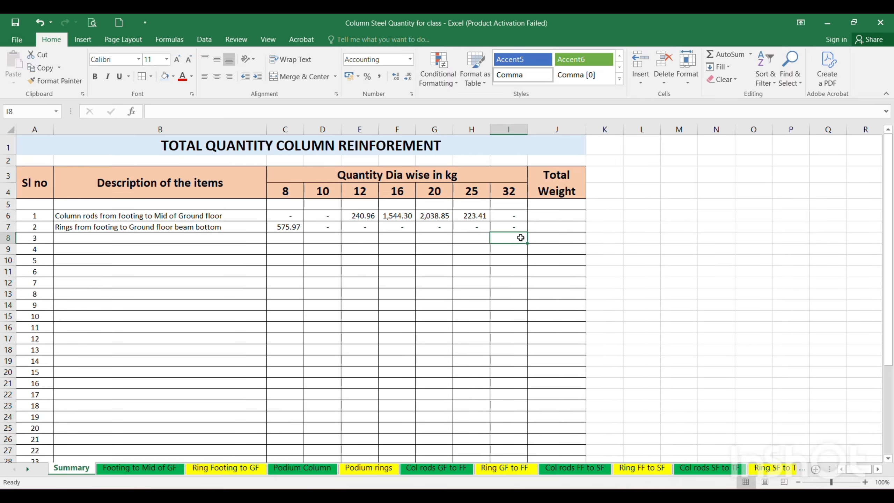
Enter "Podium columns Main bars" as the description of item 3 in B8.
left_click(93, 239)
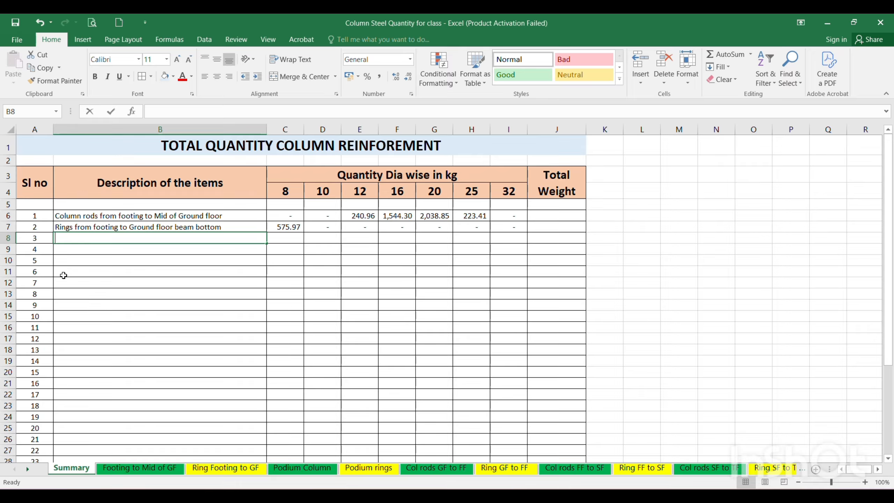
type("Podium")
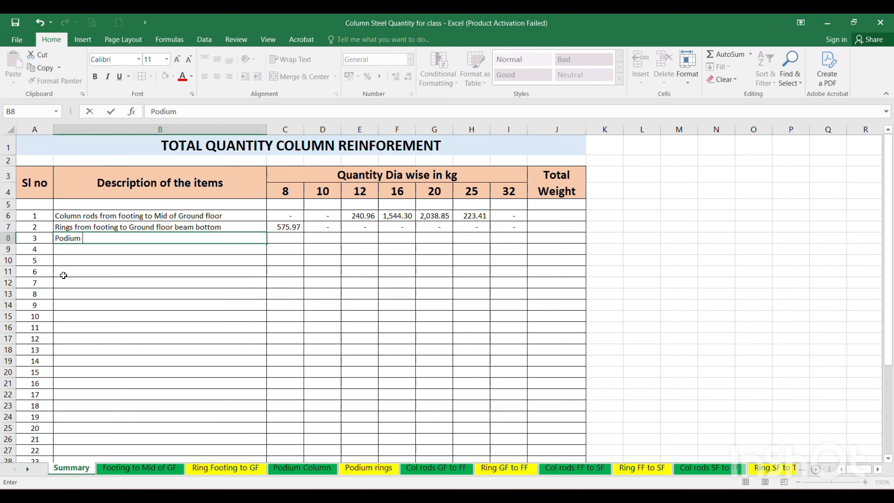
type(" columns Main bar")
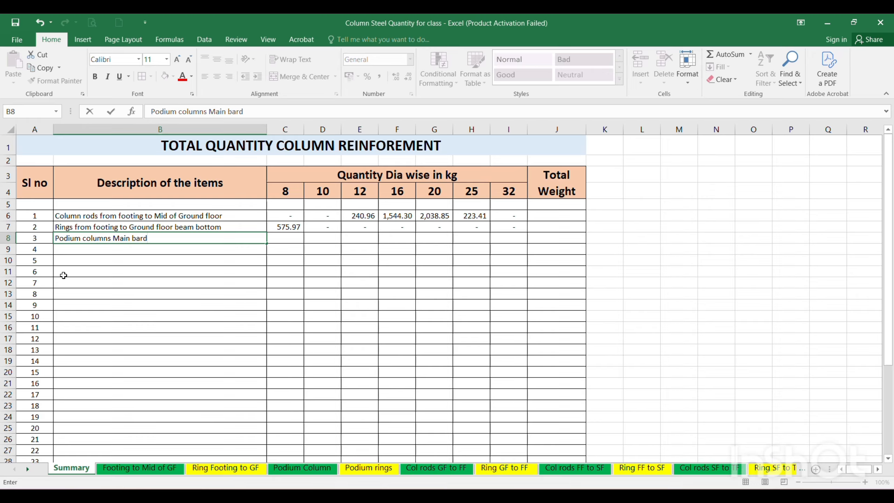
type("s")
key("Return")
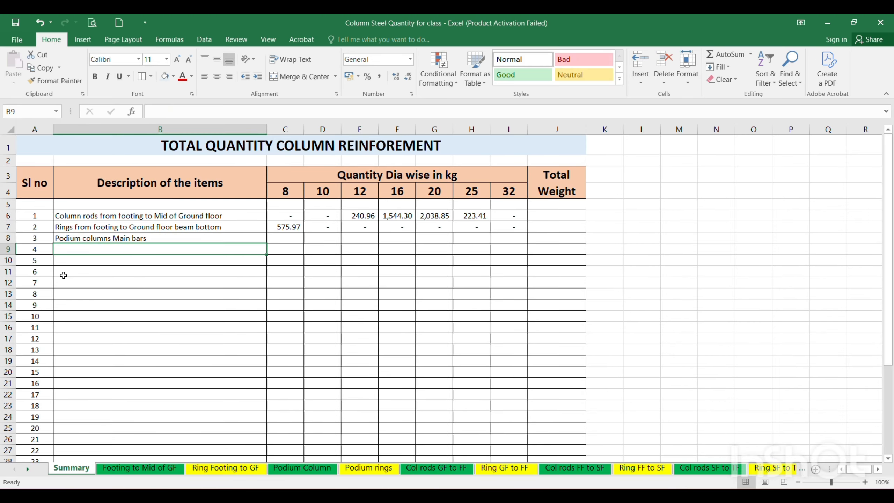
Enter "Podiumn columns Rings" as the description of item 4 in B9.
type("Podiun")
key("BackSpace")
type("mn ")
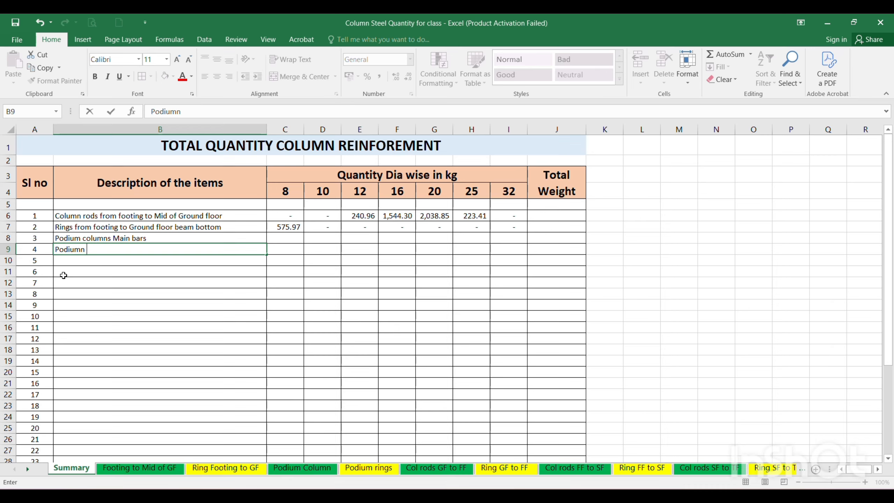
type("columns Rings")
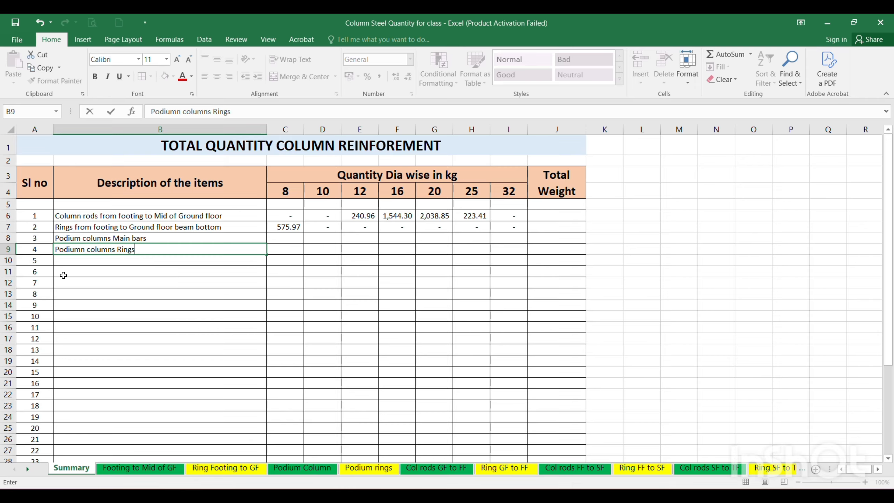
key("Return")
Link cell C8 of the Summary sheet to the 8mm total in X36 of the "Podium Column" sheet.
left_click(283, 240)
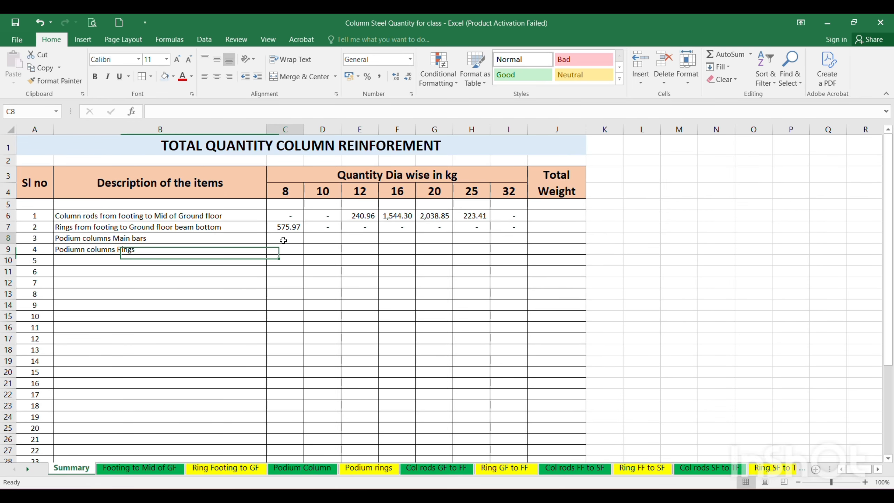
type("=")
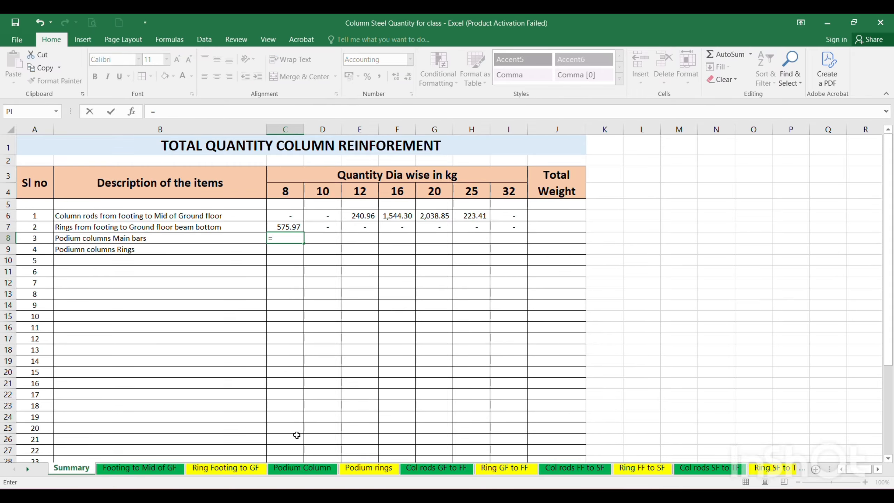
left_click(291, 469)
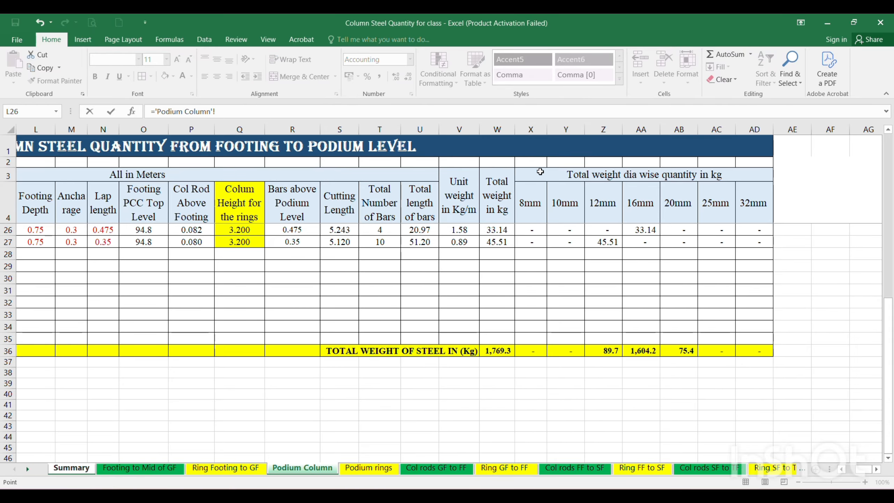
left_click(528, 353)
key("Return")
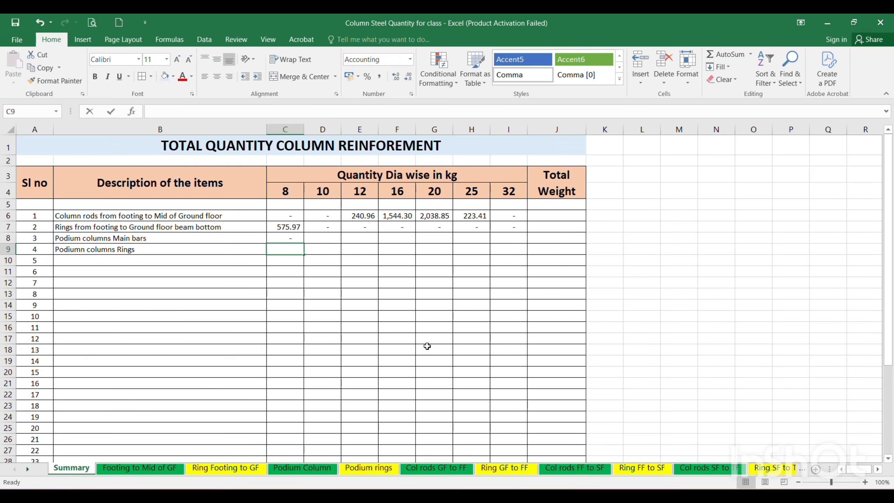
Link C9 to the 8mm total in AB25 of the "Podium rings" sheet and fill the C8:C9 links across to column I.
type("=")
left_click(368, 468)
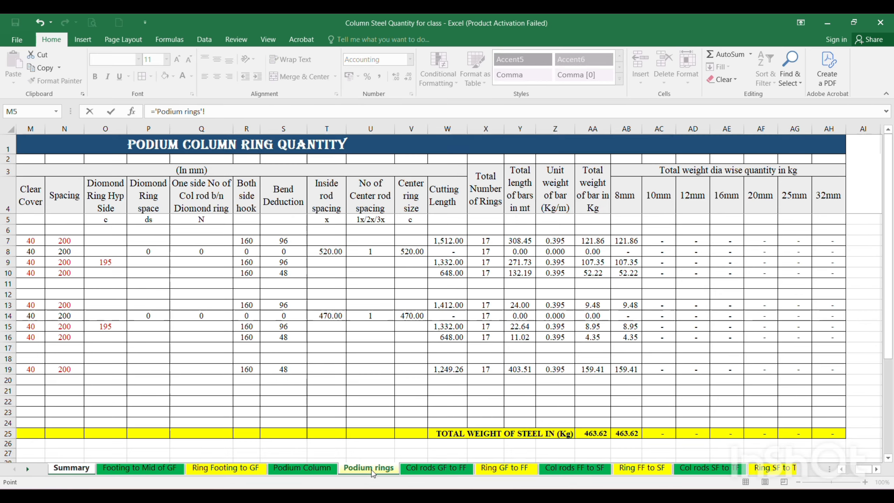
scroll(633, 435, "down", 2)
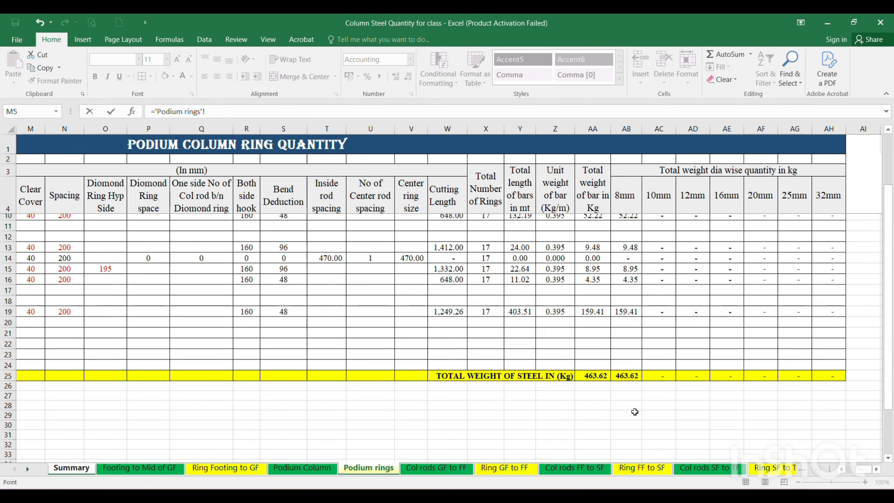
left_click(633, 370)
key("Return")
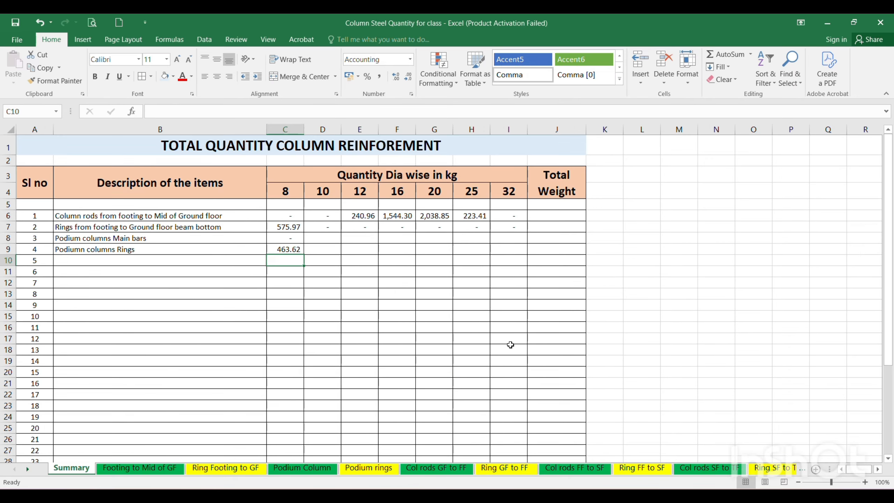
left_click_drag(303, 236, 515, 261)
left_click(442, 329)
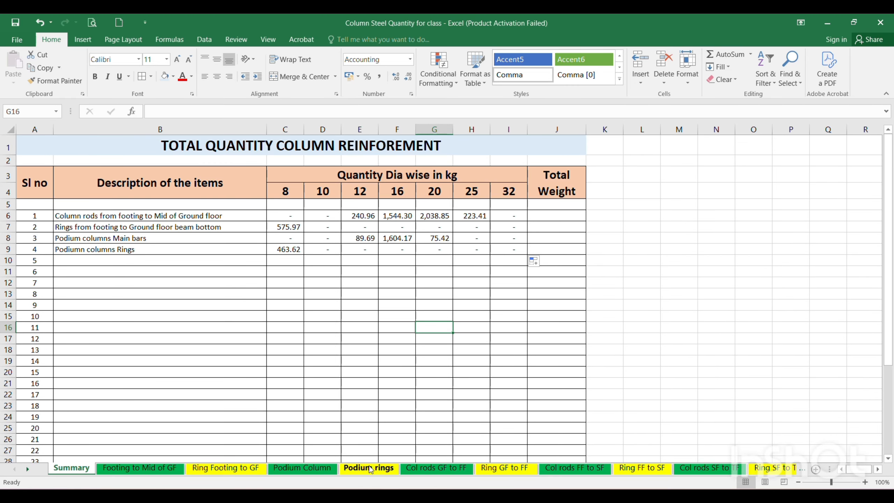
Check the total rows of the "Col rods GF to FF" and "Ring GF to FF" sheets and unhide the "Summary." sheet.
left_click(438, 468)
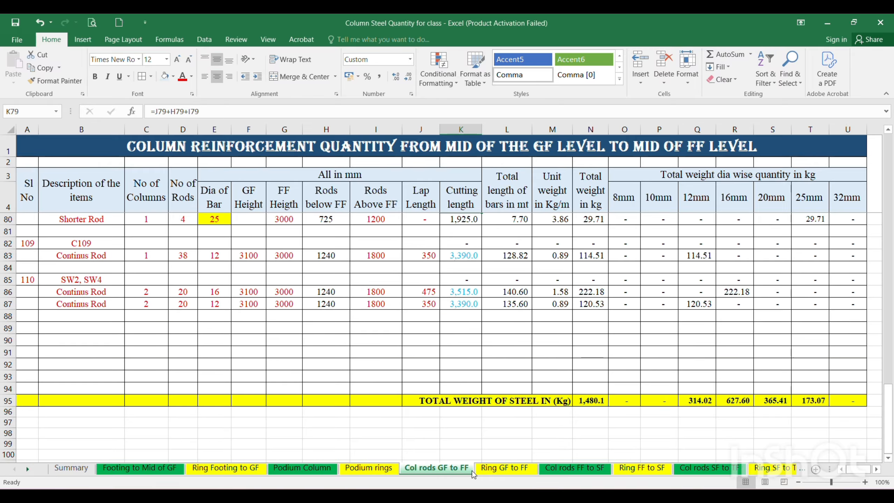
left_click(510, 470)
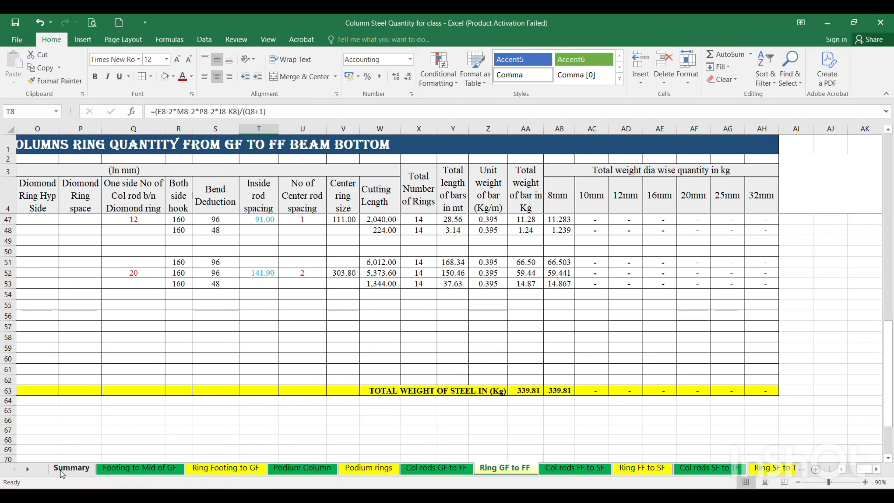
right_click(72, 470)
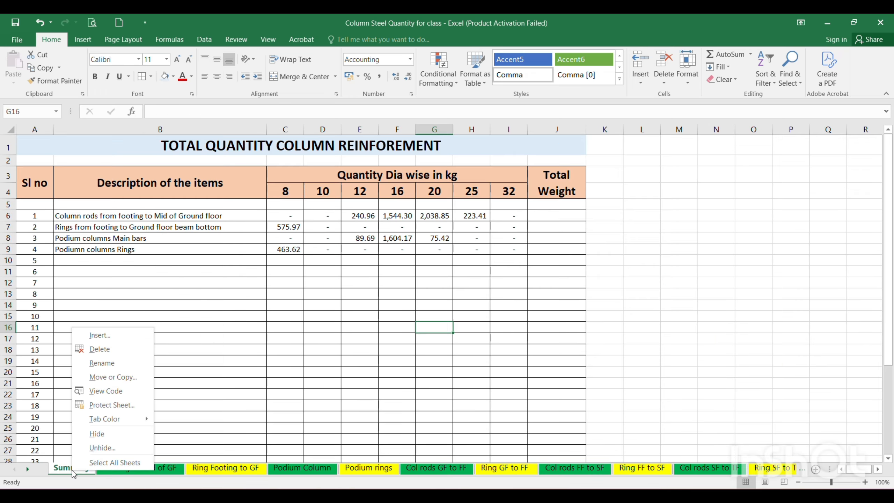
left_click(100, 448)
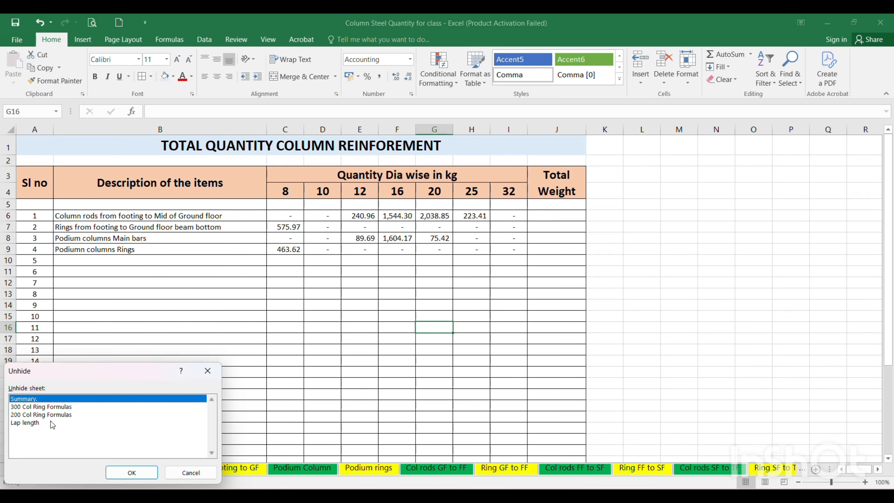
left_click(129, 471)
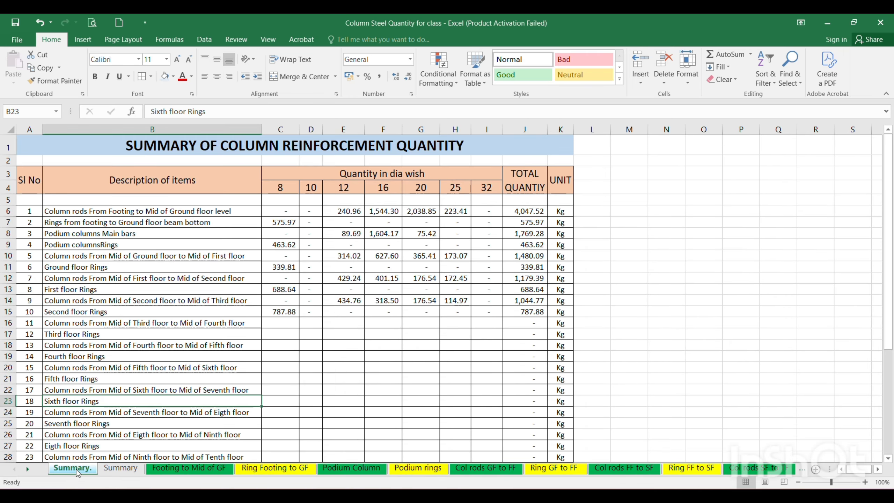
Copy the item descriptions in B10:B36 of the "Summary." sheet and paste them into the "Summary" sheet starting at B10.
scroll(151, 321, "down", 1)
scroll(99, 240, "up", 1)
left_click(89, 257)
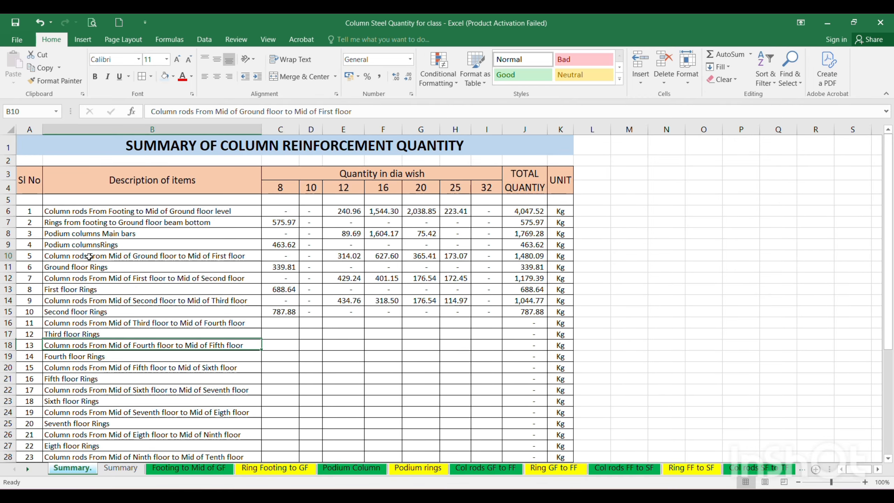
left_click_drag(89, 257, 126, 439)
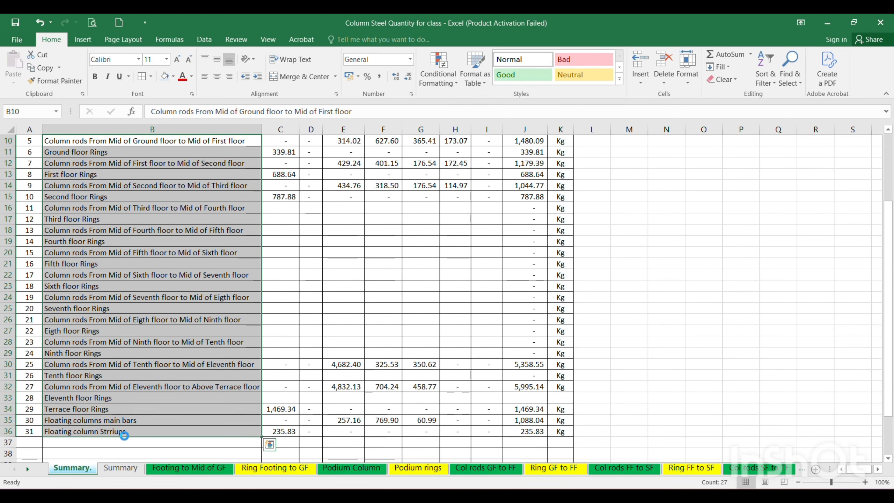
key("ctrl+c")
left_click(120, 468)
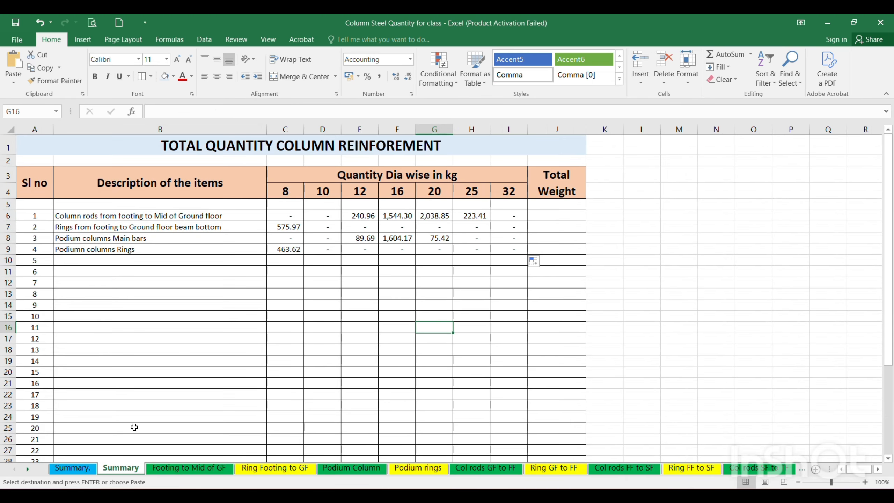
left_click(122, 260)
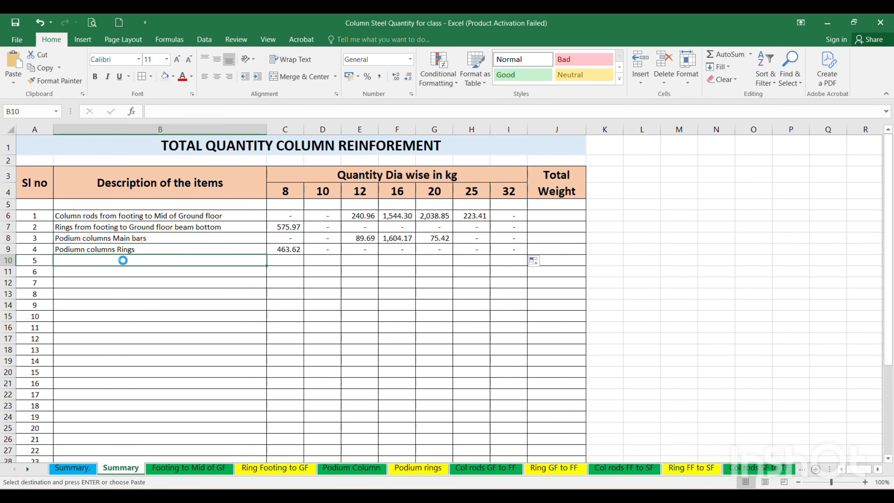
key("Return")
Widen column B of the Summary sheet so the longest pasted description in B32 fits.
left_click(139, 292)
scroll(180, 275, "down", 2)
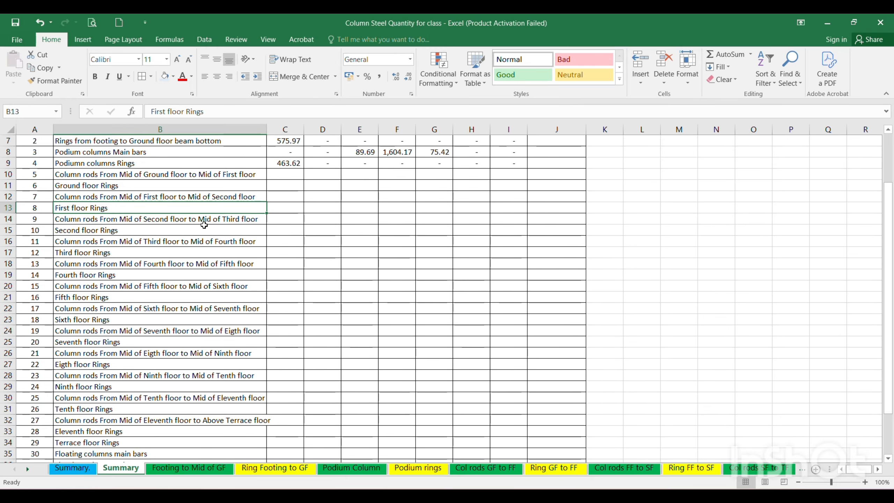
left_click(87, 229)
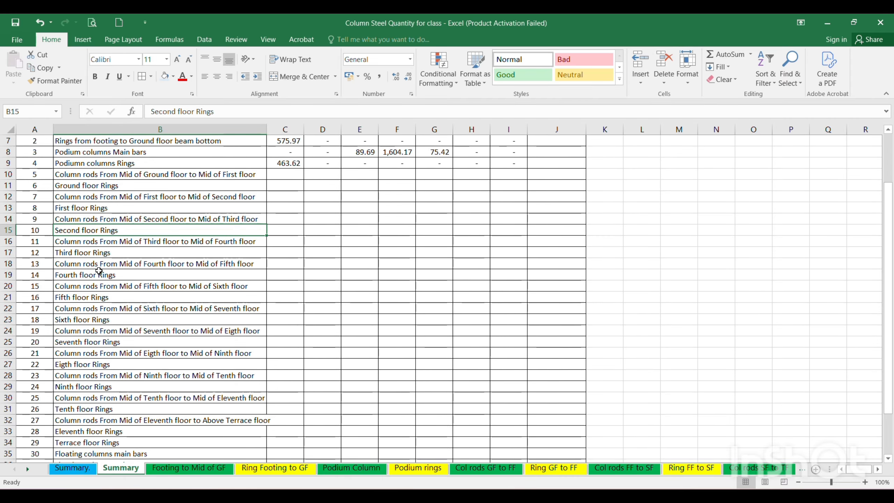
scroll(98, 354, "down", 1)
scroll(99, 355, "down", 5)
left_click(89, 365)
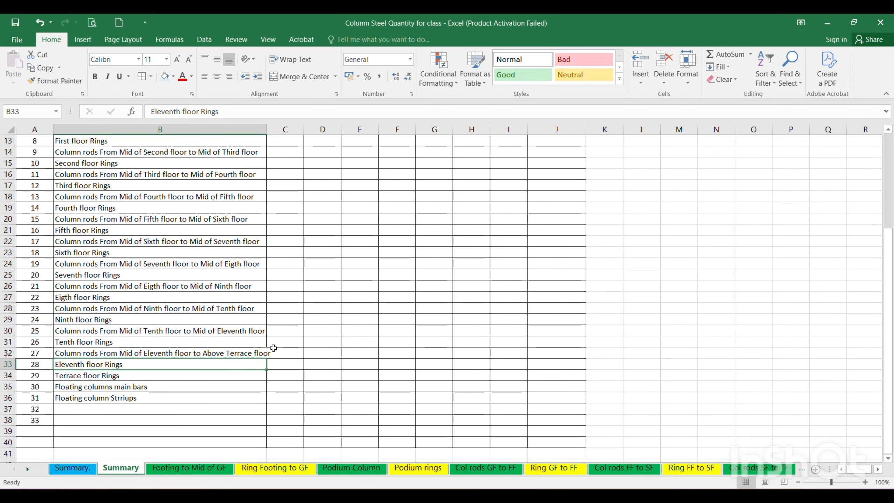
left_click_drag(267, 129, 273, 133)
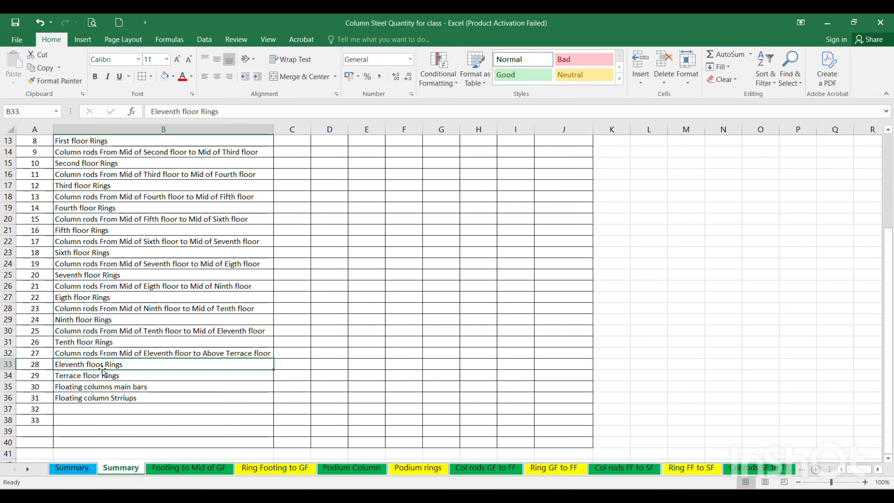
Review the pasted item descriptions in column B, including the terrace ring and floating column entries.
left_click(84, 377)
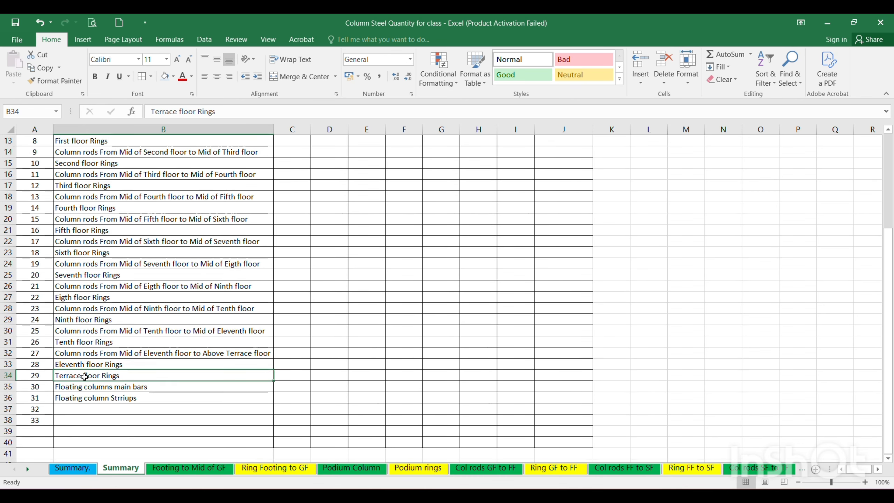
left_click(93, 388)
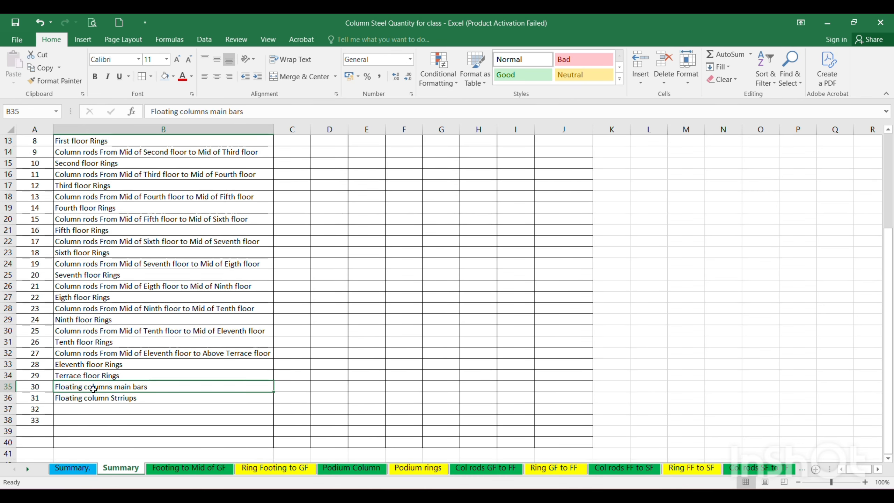
left_click(93, 398)
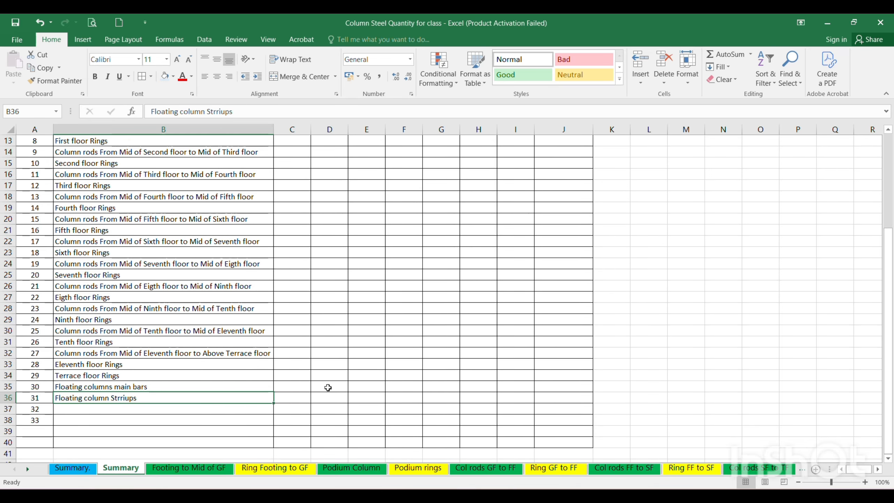
scroll(355, 380, "up", 1)
scroll(355, 380, "up", 4)
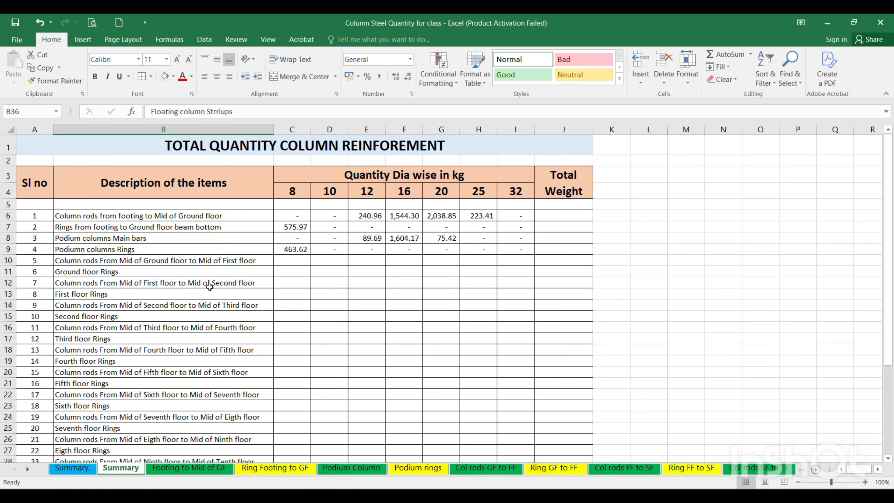
scroll(147, 387, "down", 1)
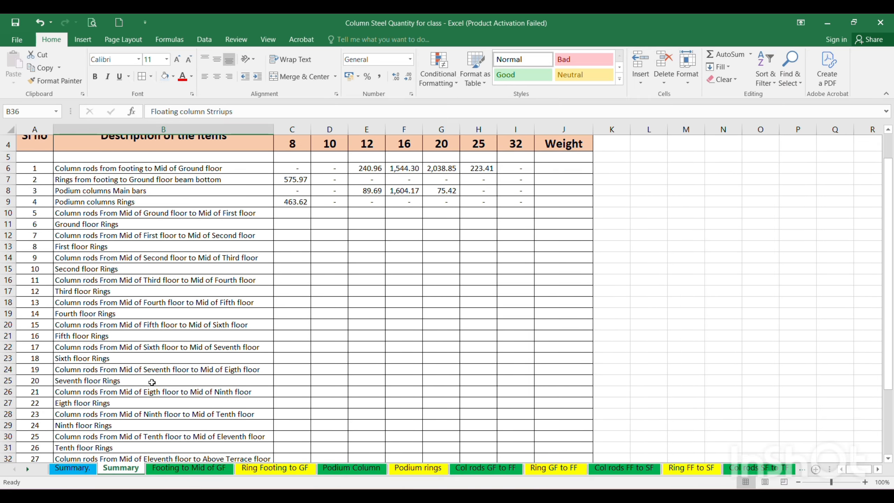
scroll(254, 336, "up", 1)
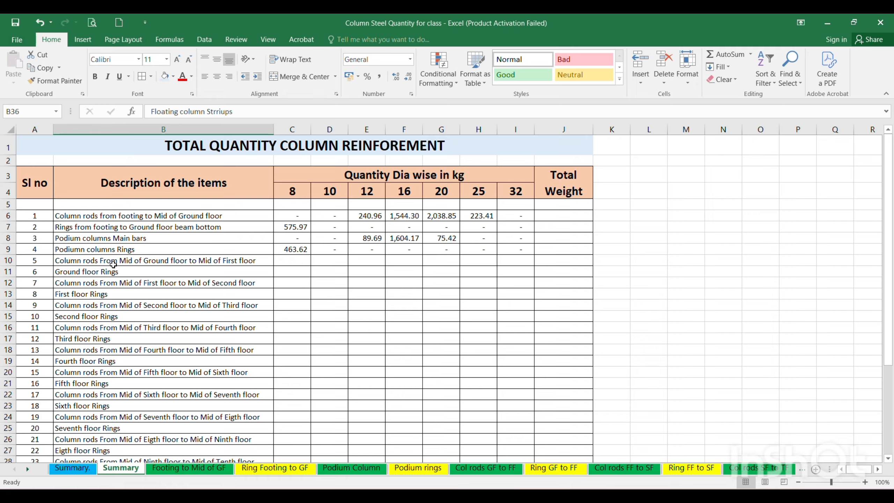
Link C10 of the Summary sheet to the 8mm total in O95 of the "Col rods GF to FF" sheet.
left_click(295, 259)
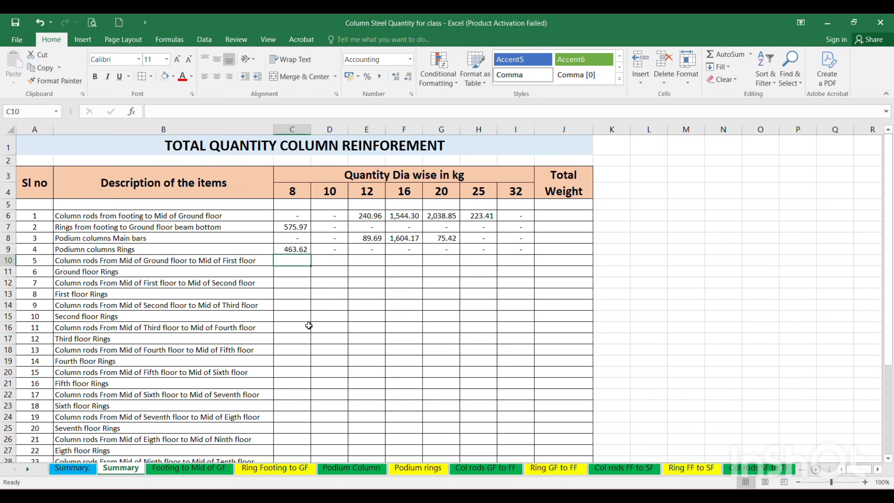
type("=")
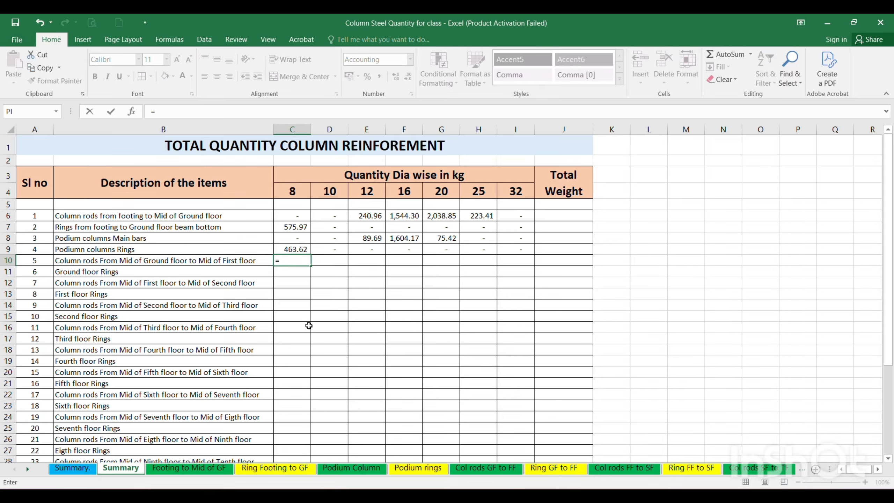
left_click(491, 471)
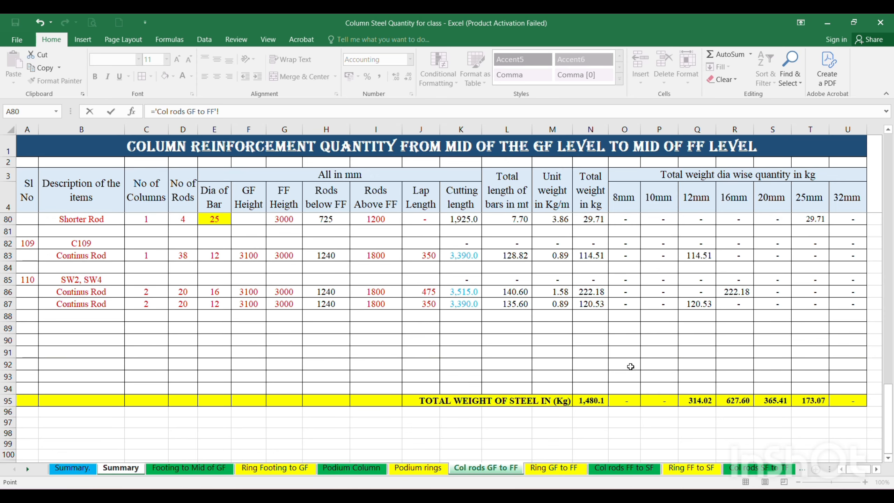
left_click(627, 401)
key("Return")
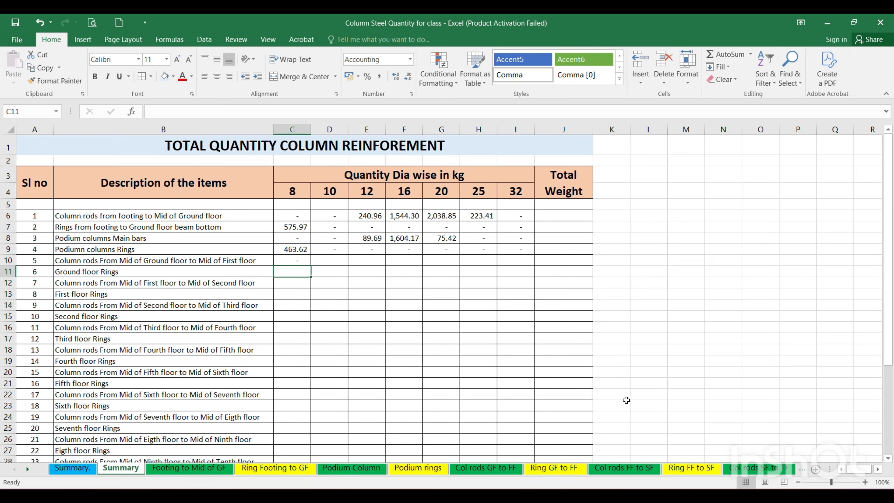
Link C11 to the 8mm total in AB63 of the "Ring GF to FF" sheet.
type("=")
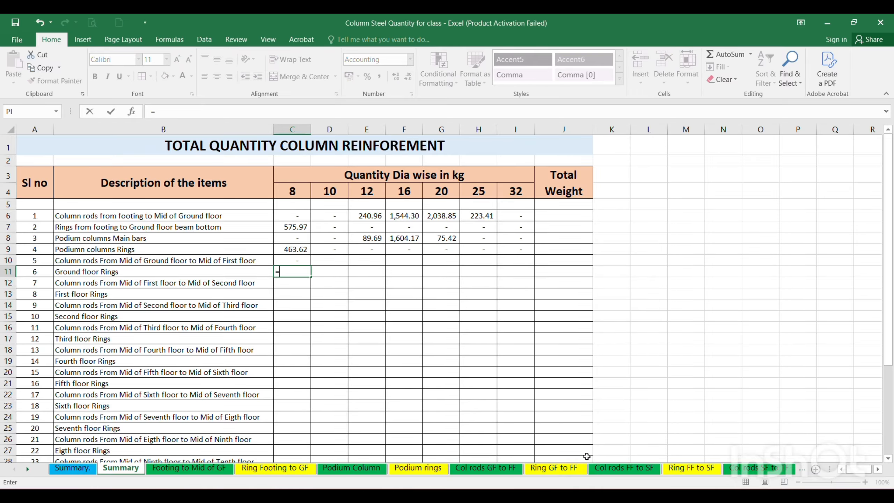
left_click(419, 470)
left_click(545, 469)
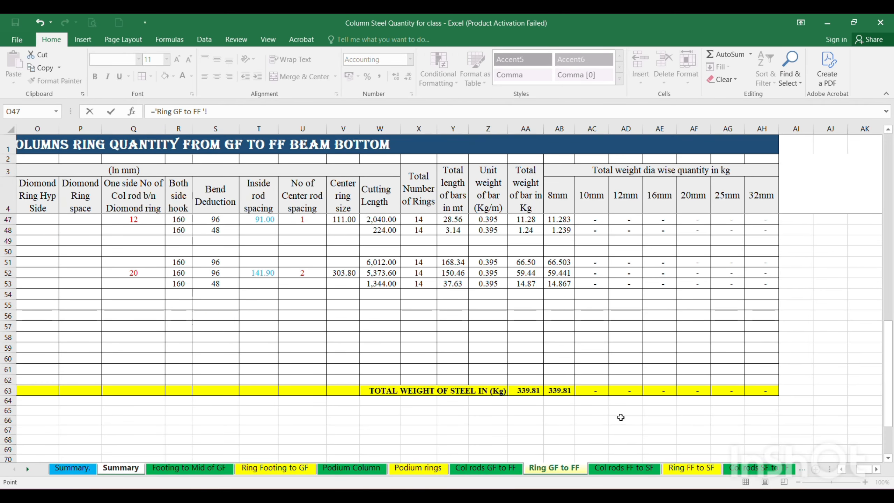
left_click(563, 390)
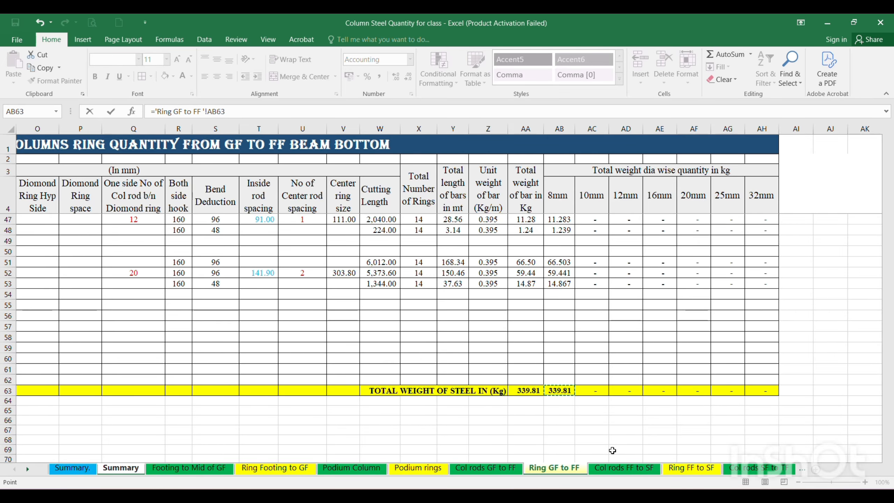
key("Return")
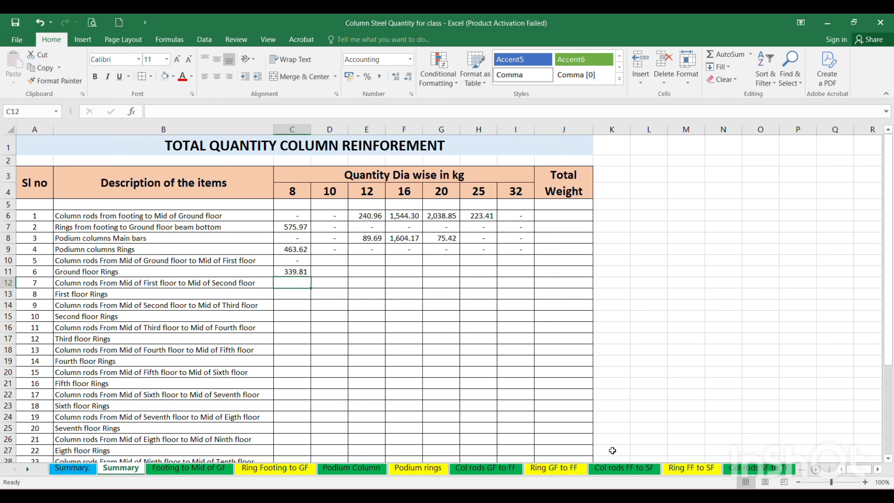
Link C12 to the 8mm total in O56 of the "Col rods FF to SF" sheet.
type("=")
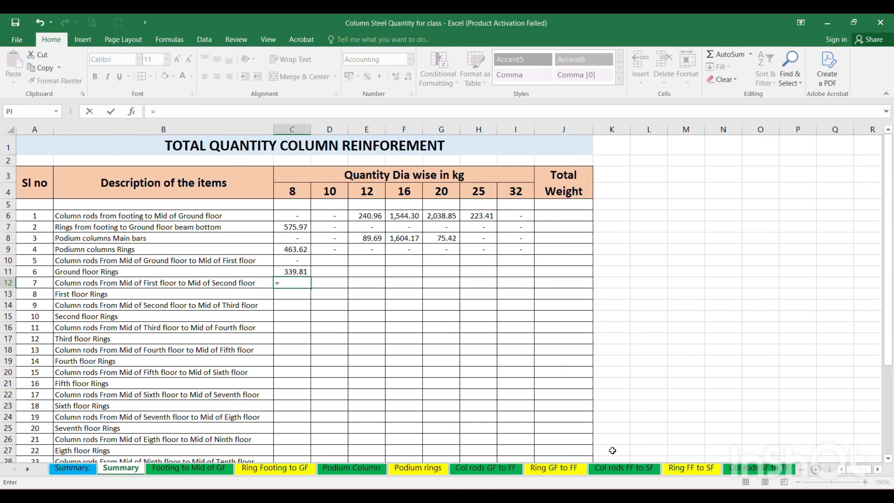
left_click(631, 469)
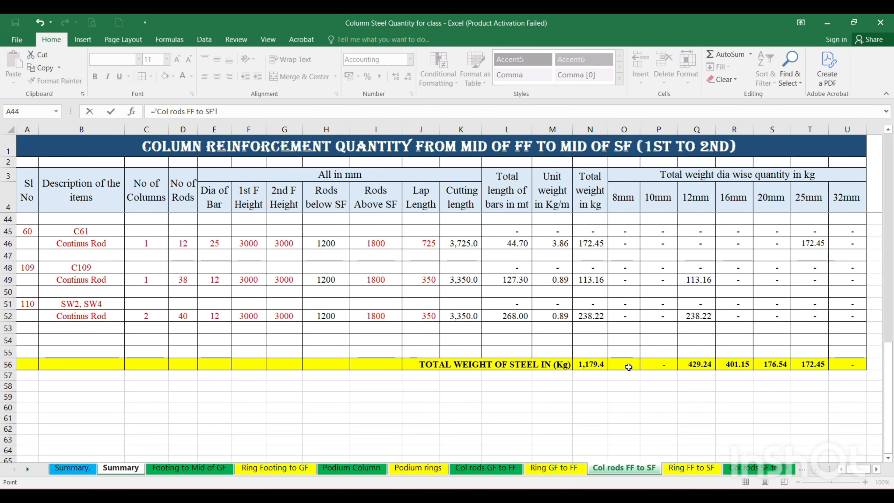
left_click(625, 365)
key("Return")
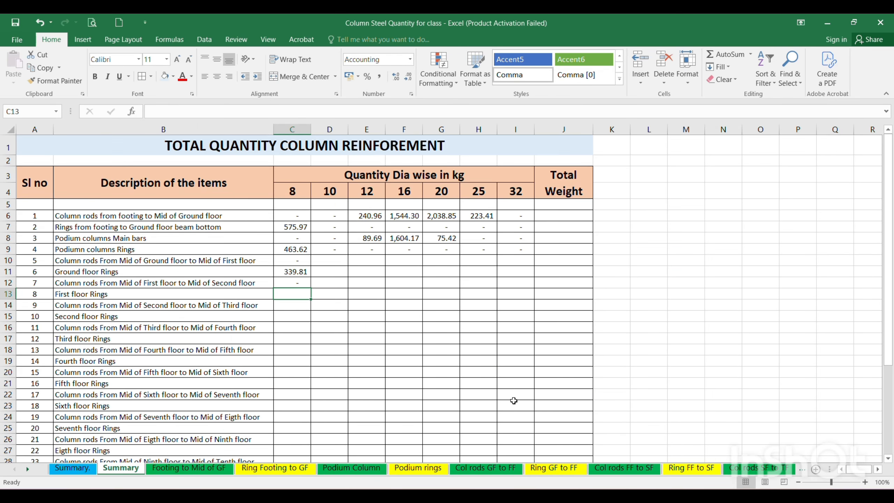
Link C13 to the 8mm total in Z64 of the "Ring FF to SF" sheet.
type("=")
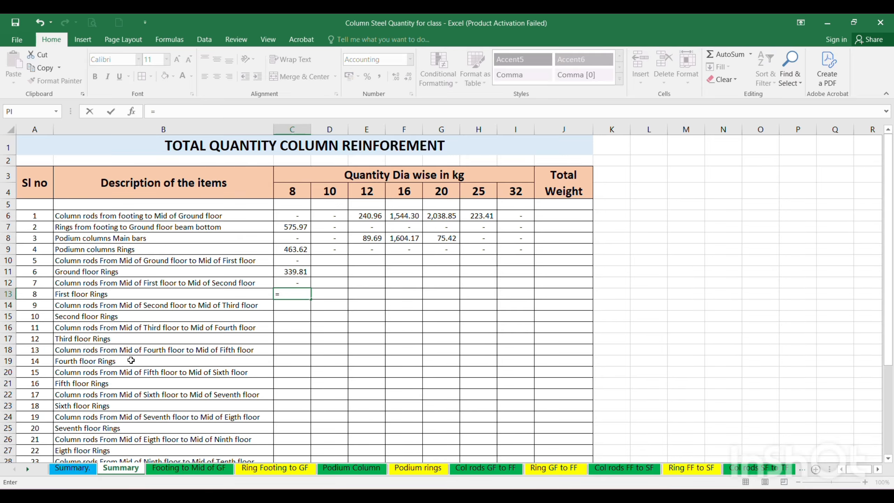
left_click(695, 472)
left_click(657, 337)
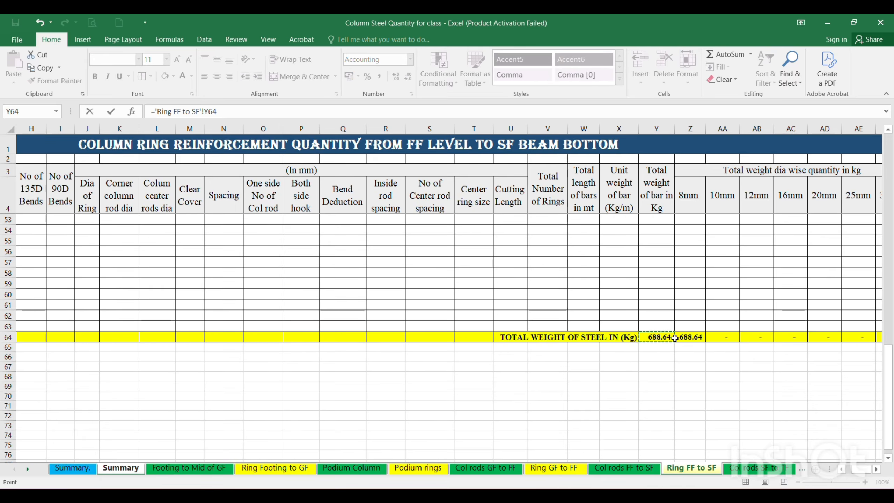
left_click(683, 338)
key("Return")
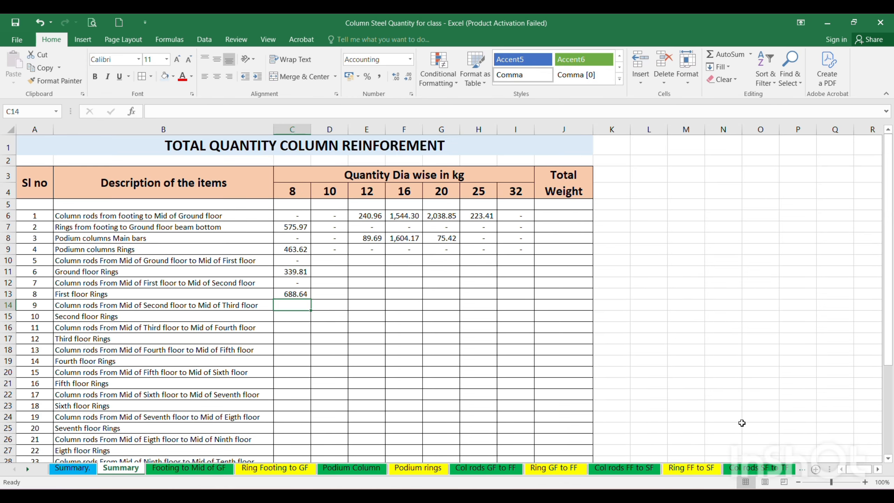
Move the Summary sheet between "Ring FF to SF" and "Col rods SF to TF" and bring the remaining source sheets' names into view.
left_click_drag(127, 471, 699, 468)
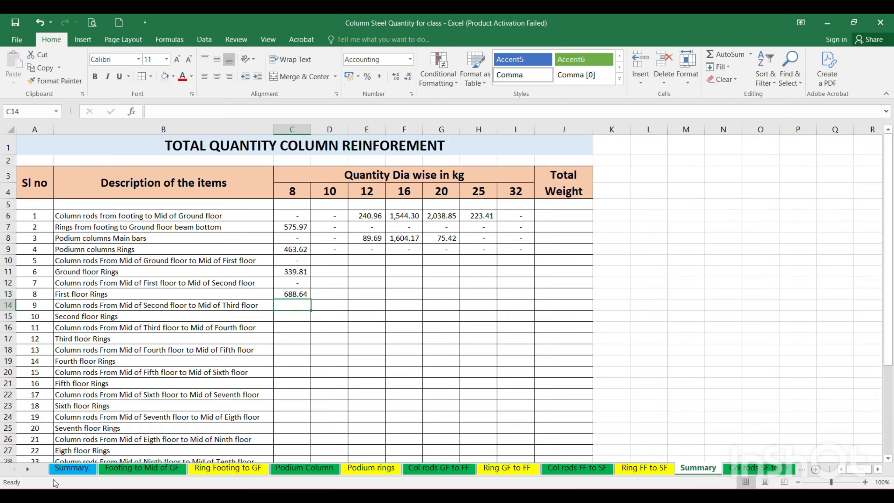
left_click(27, 469)
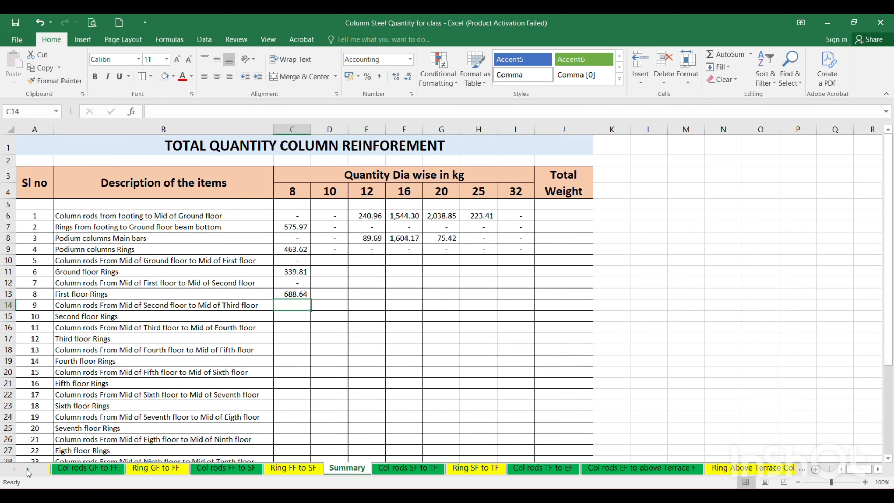
left_click(27, 468)
left_click(27, 469)
left_click(27, 469)
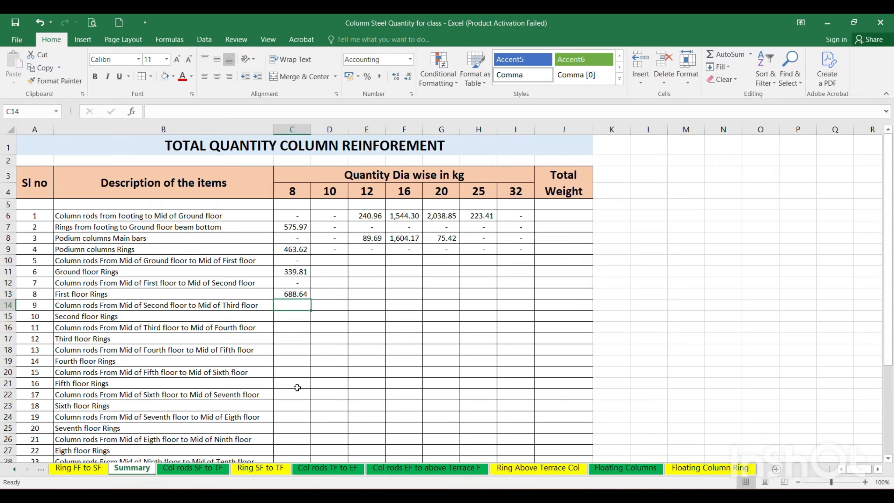
Link C14 to the 8mm total in O45 of the "Col rods SF to TF" sheet.
type("=")
left_click(180, 472)
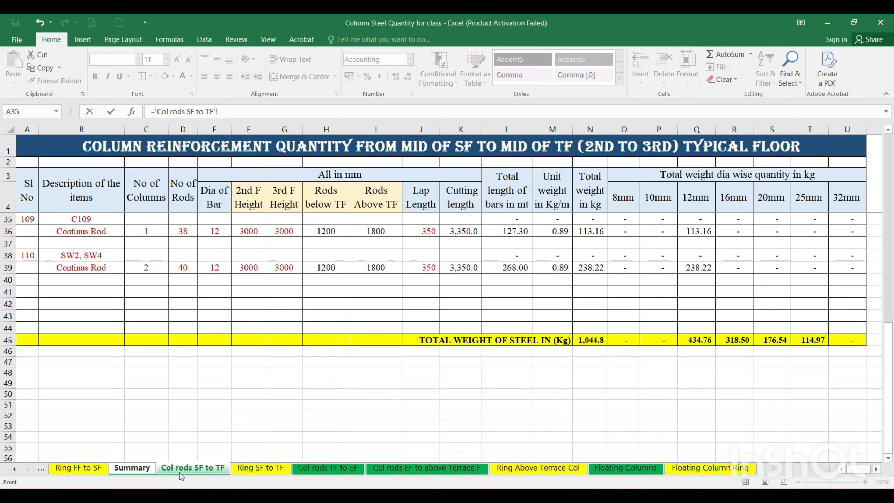
left_click(630, 340)
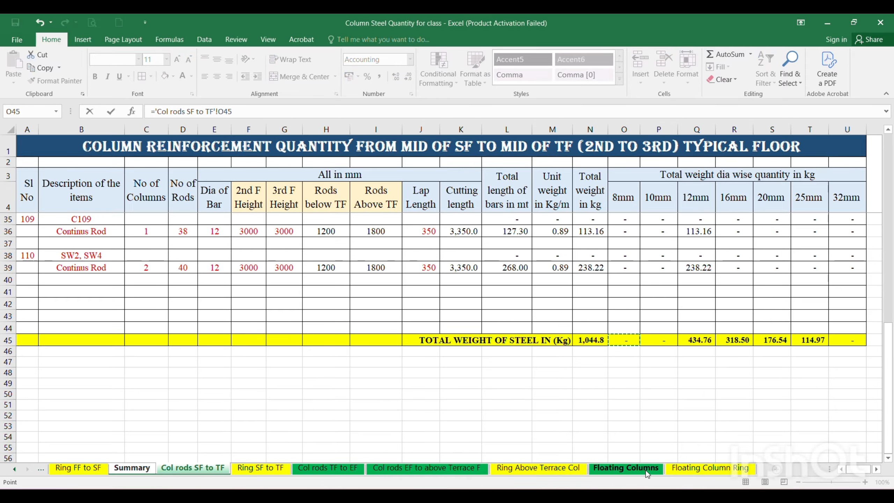
key("Return")
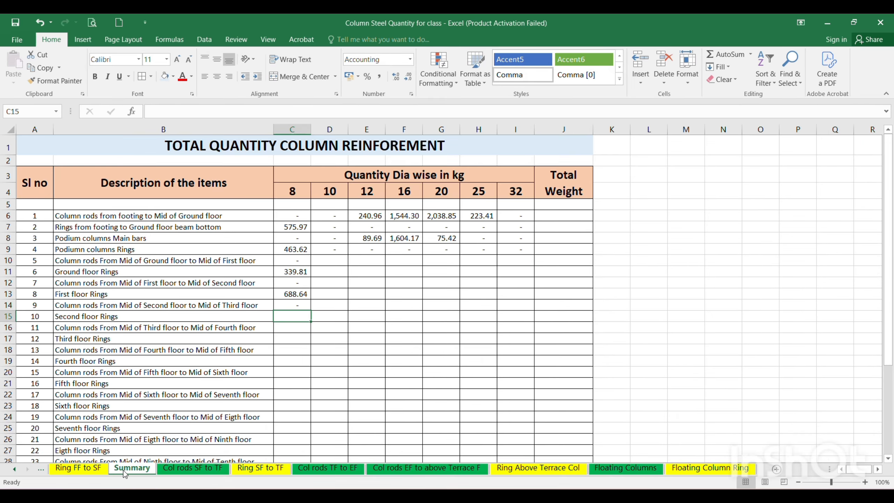
Link C15 to the 8mm total in Z76 of the "Ring SF to TF" sheet, and move the Summary sheet directly before "Col rods TF to EF".
type("=")
left_click(264, 468)
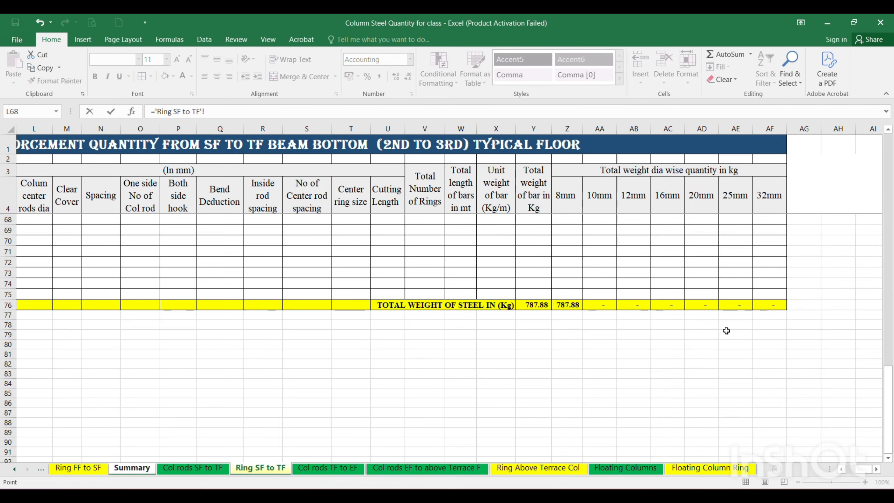
left_click(554, 304)
key("Return")
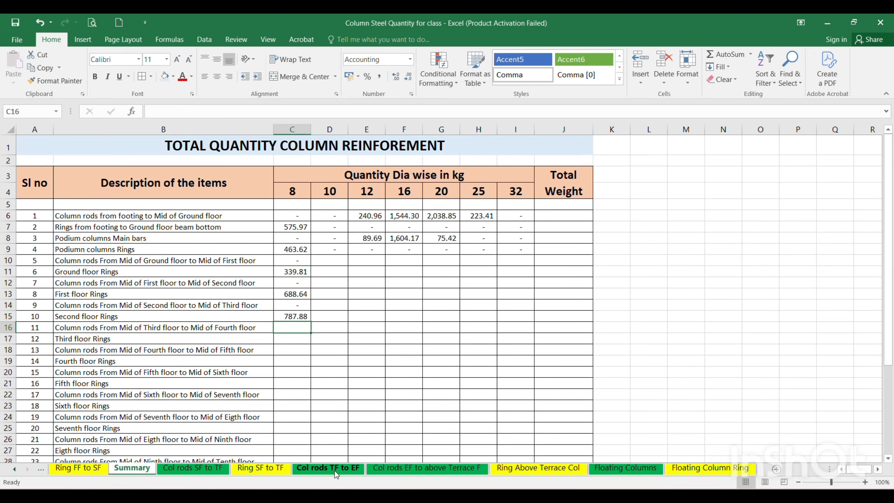
left_click_drag(291, 461, 291, 460)
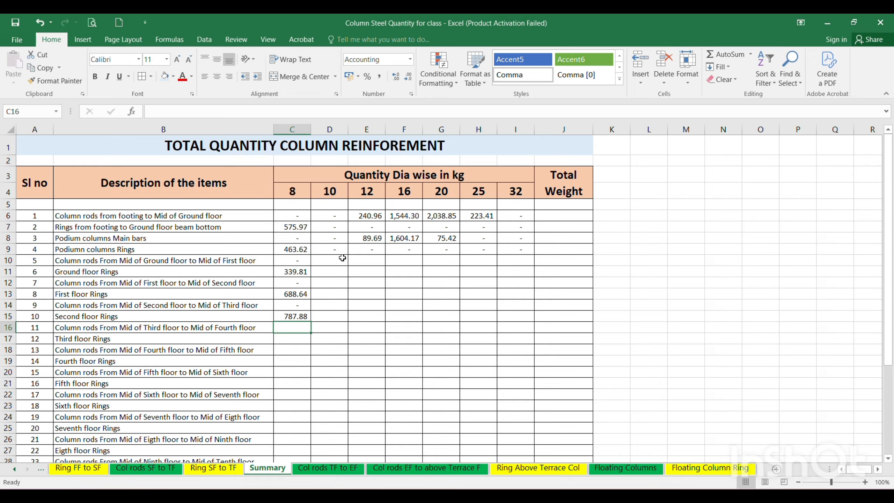
Fill the 8 mm link formulas in C10:C15 across the remaining diameter columns through column I.
left_click(295, 260)
left_click_drag(295, 259, 295, 315)
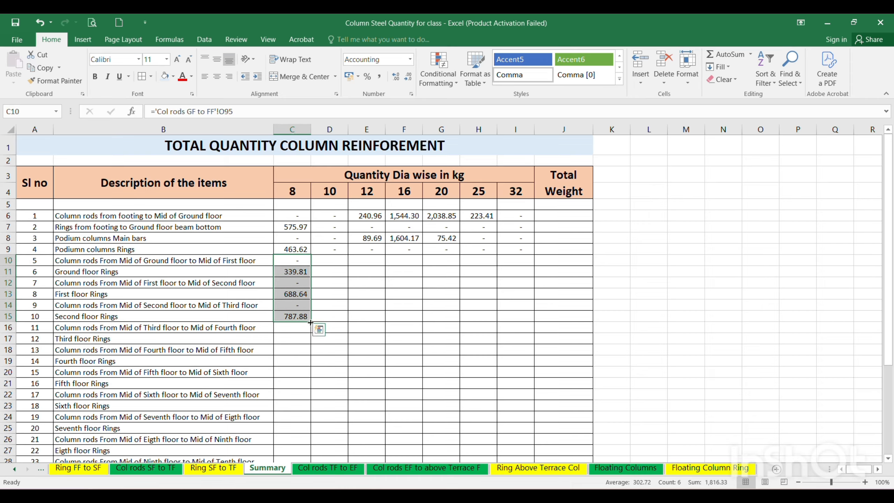
left_click_drag(311, 323, 523, 326)
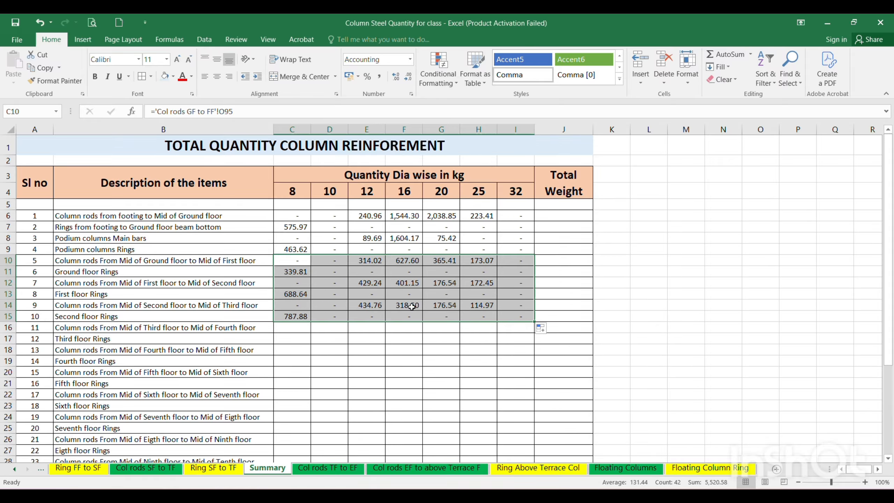
left_click(408, 269)
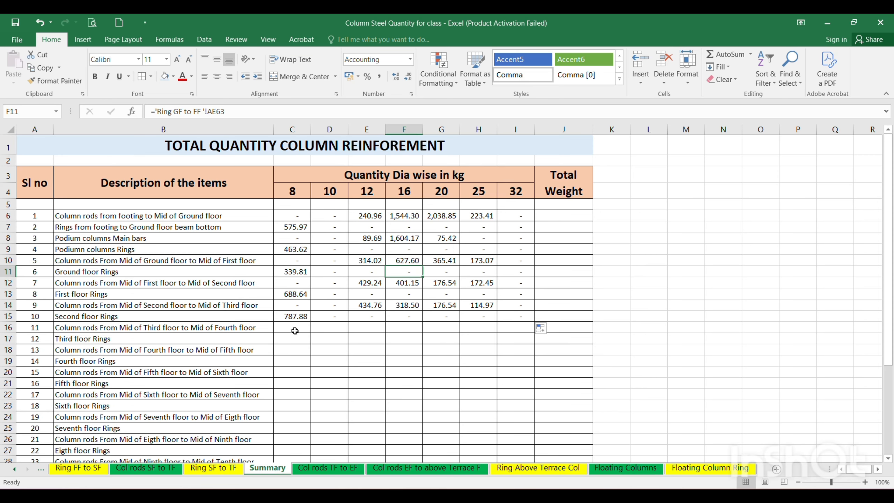
scroll(294, 333, "down", 3)
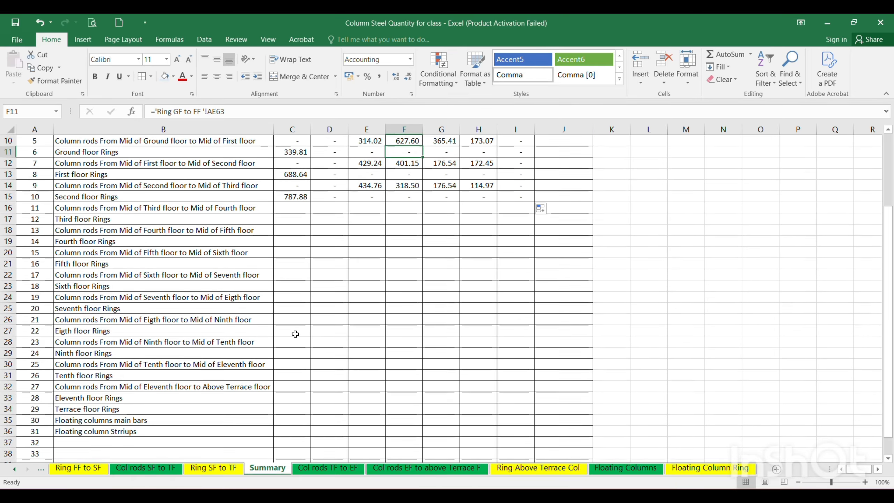
scroll(295, 335, "down", 1)
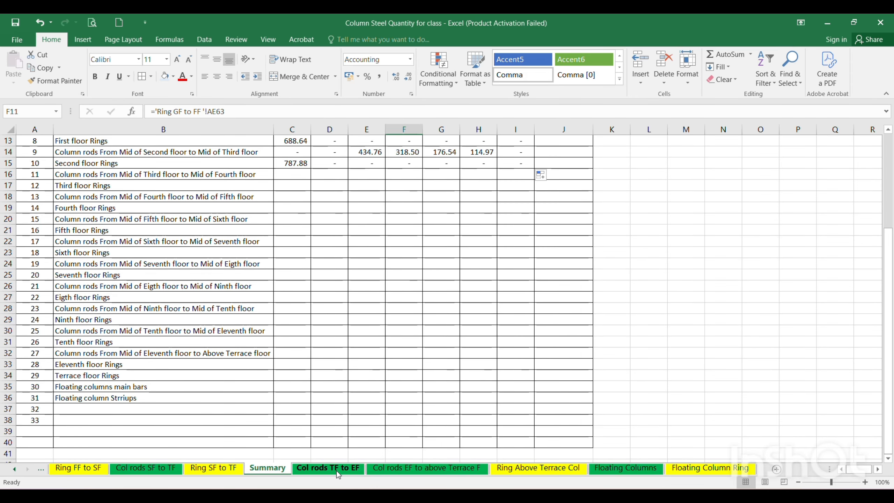
Link C30 of the Summary sheet to the 8mm total in O362 of the "Col rods TF to EF" sheet.
left_click(337, 471)
scroll(598, 256, "down", 1)
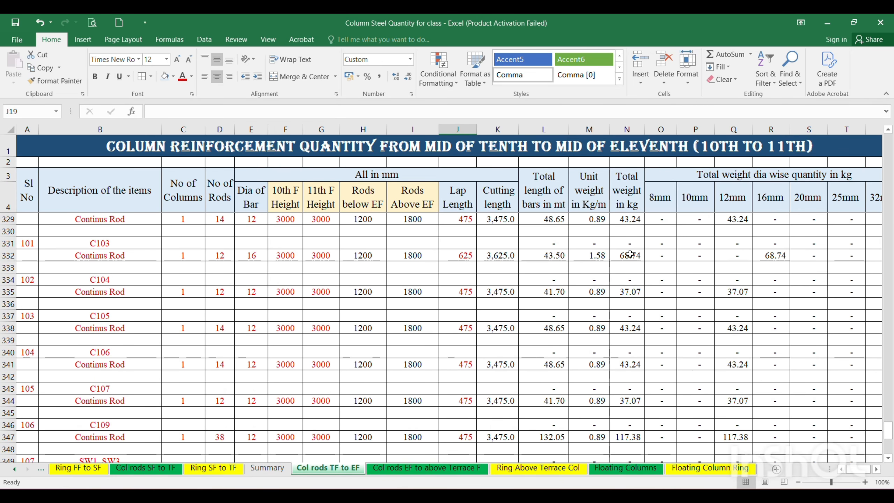
scroll(643, 255, "down", 4)
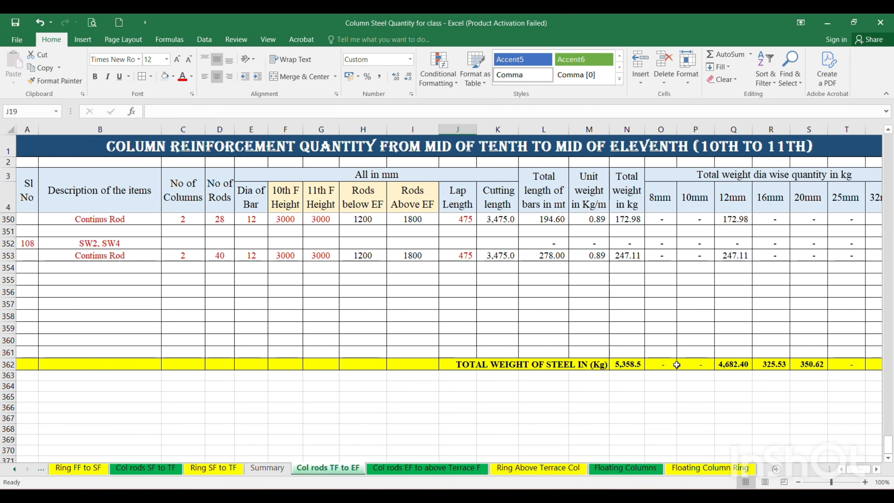
left_click(262, 470)
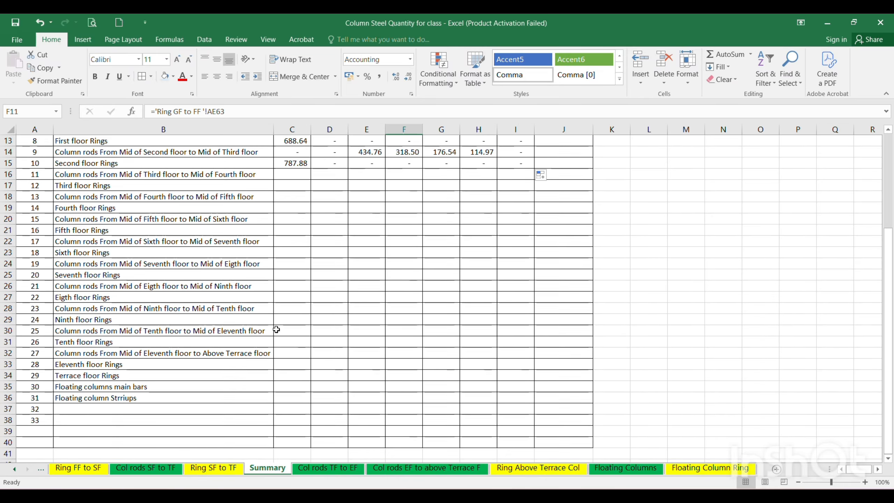
left_click(291, 331)
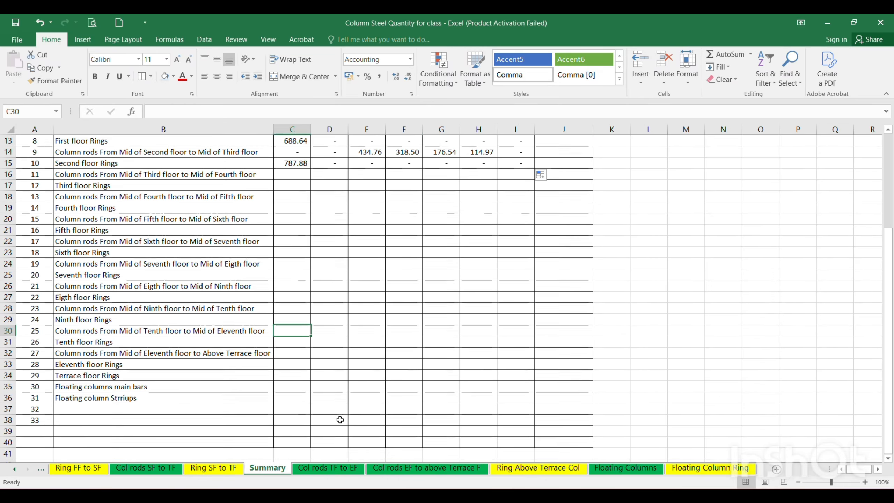
type("=")
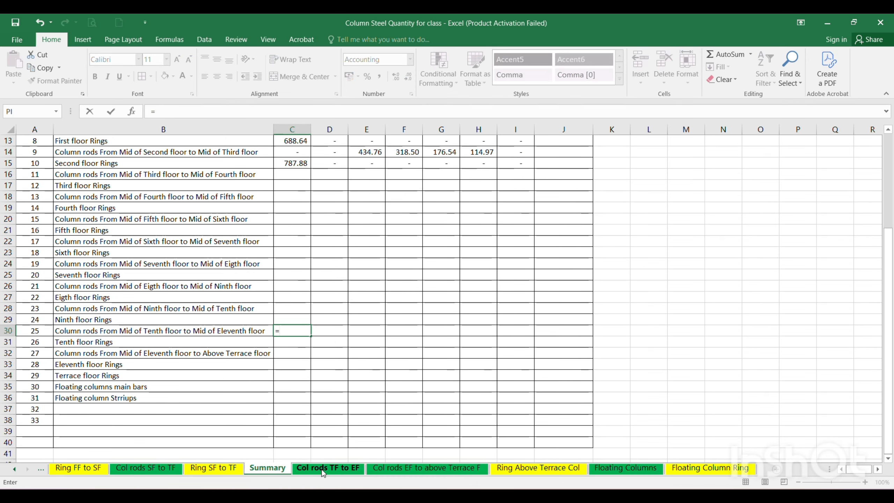
left_click(323, 470)
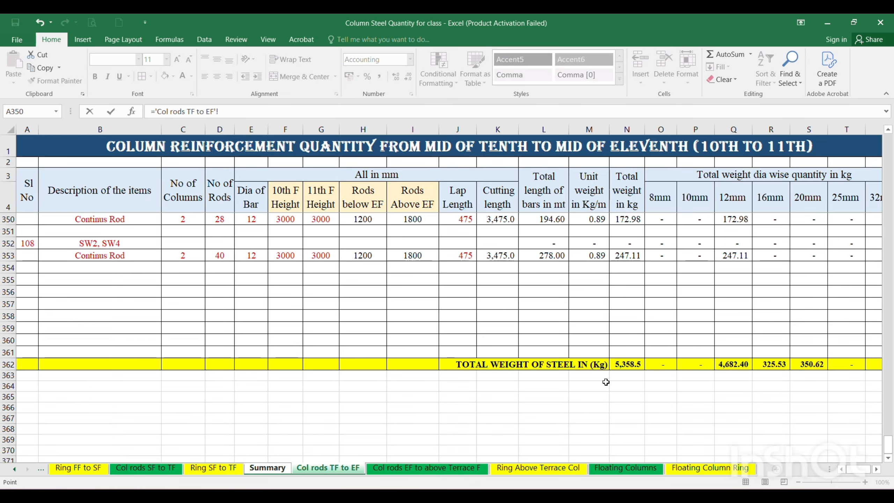
left_click(661, 364)
key("Return")
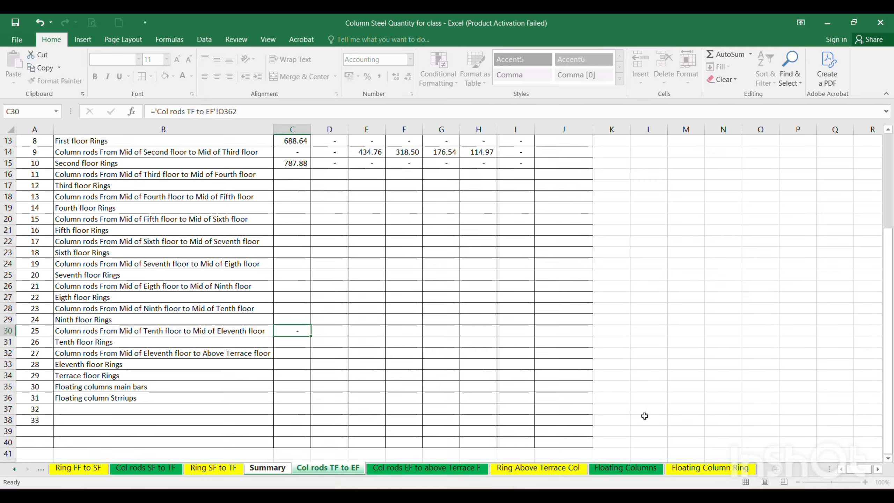
Fill the C30 link formula across the remaining diameter columns through I30.
left_click(299, 329)
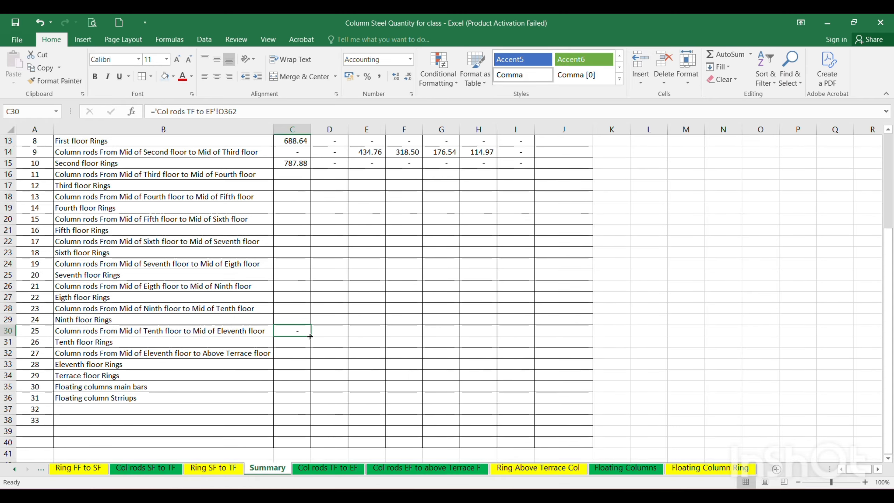
left_click_drag(310, 336, 518, 332)
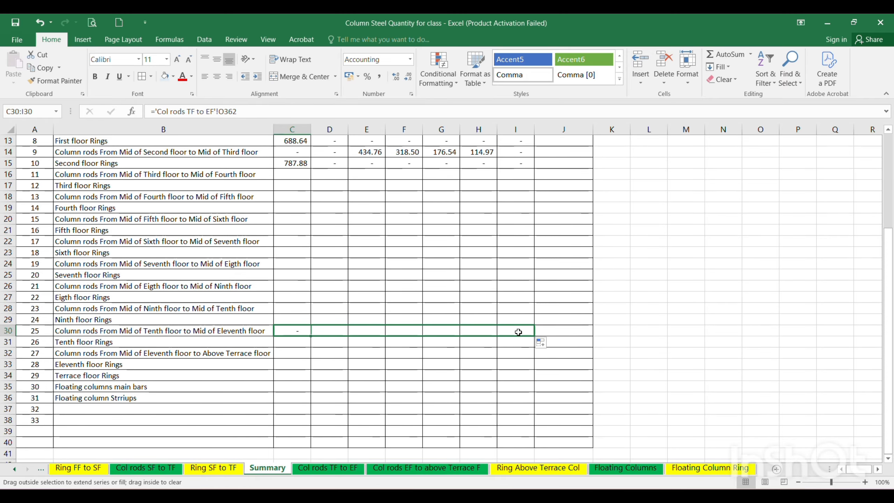
left_click(472, 396)
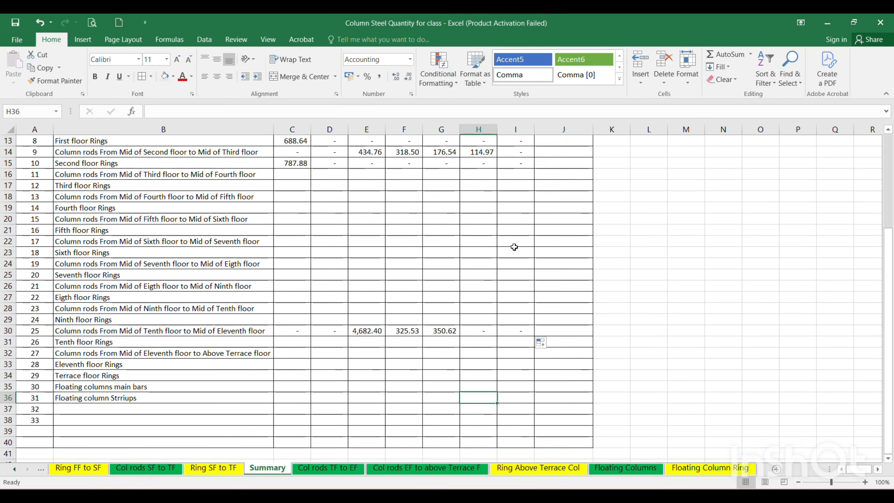
Freeze the Summary sheet's title and header rows above row 5.
scroll(353, 176, "down", 2)
scroll(371, 183, "up", 6)
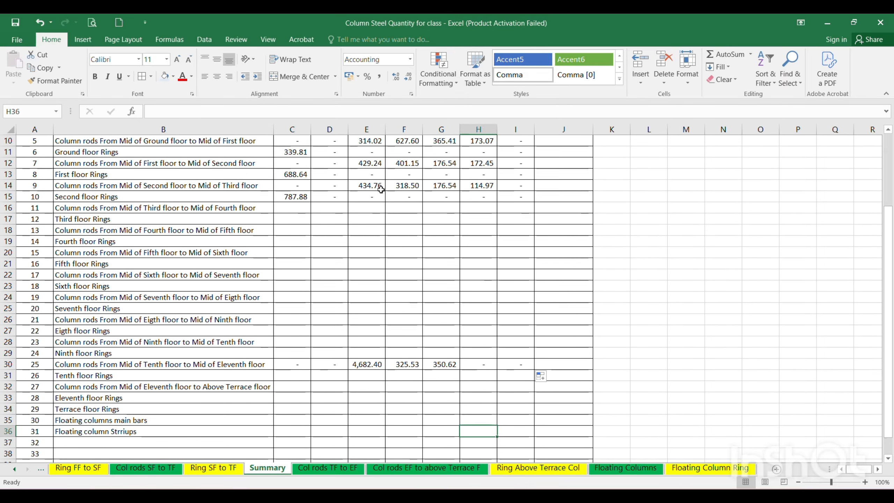
scroll(375, 286, "down", 3)
scroll(352, 363, "up", 3)
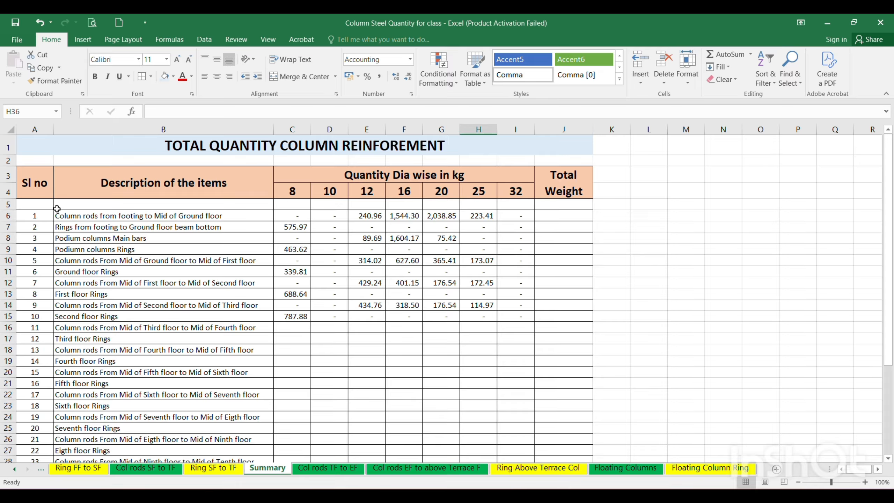
left_click(7, 204)
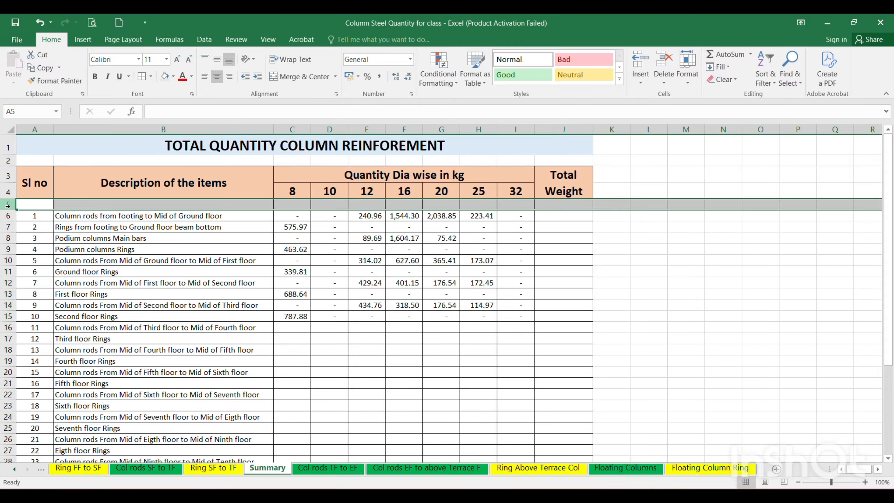
left_click(269, 39)
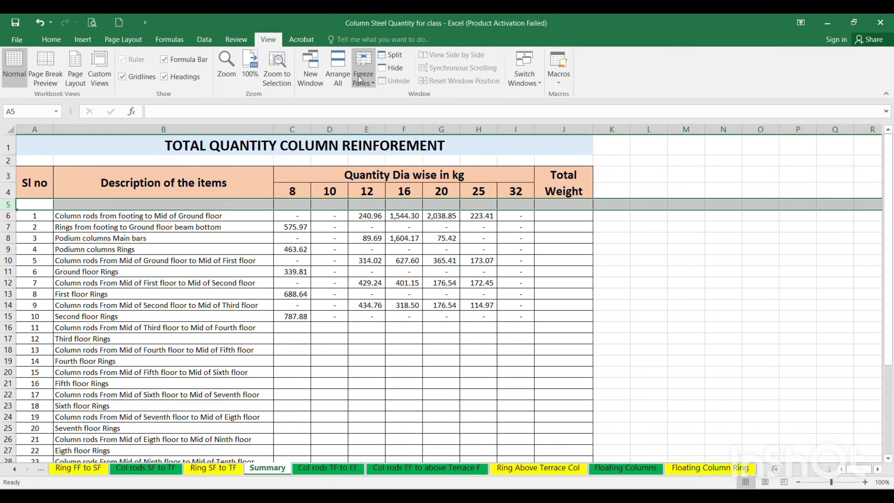
left_click(371, 81)
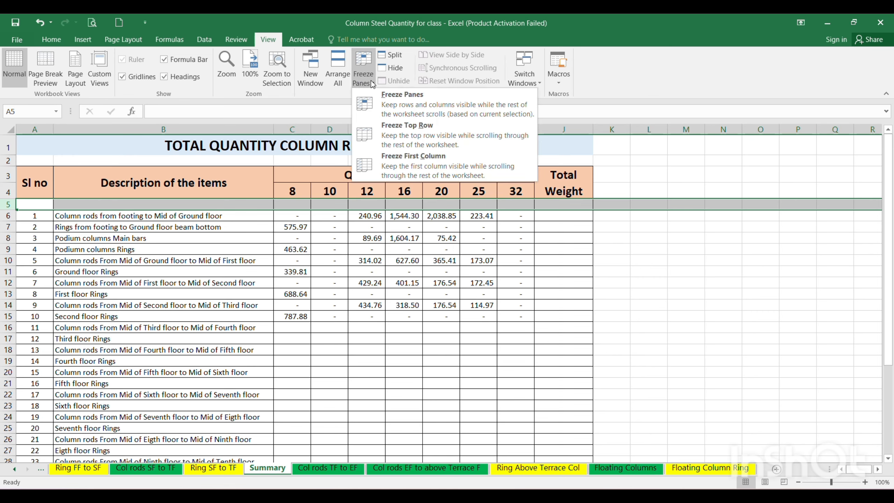
left_click(420, 107)
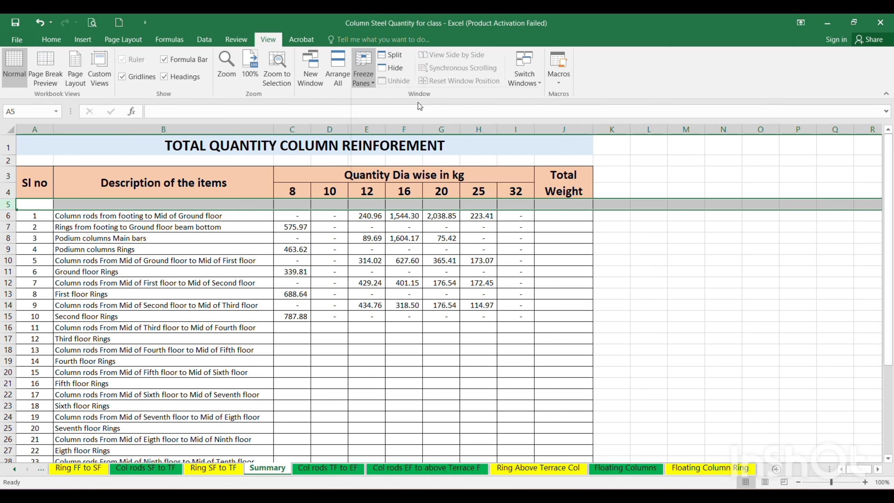
left_click(430, 268)
Link C32 to the 8mm total in P413 of the "Col rods EF to above Terrace F" sheet and fill the formula through I32.
scroll(405, 216, "down", 3)
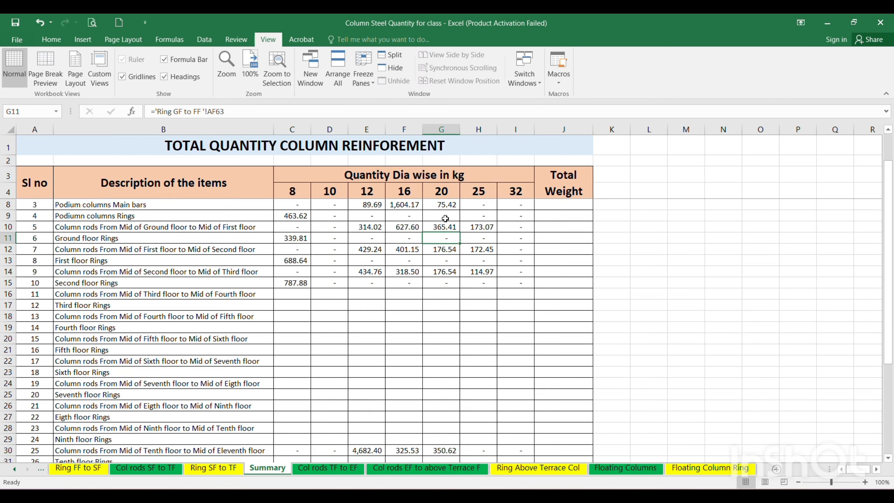
scroll(399, 222, "down", 2)
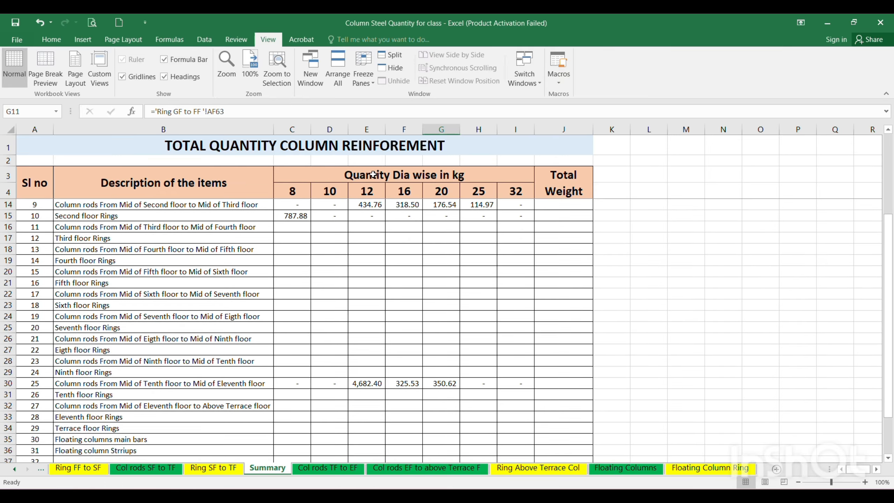
scroll(399, 220, "down", 3)
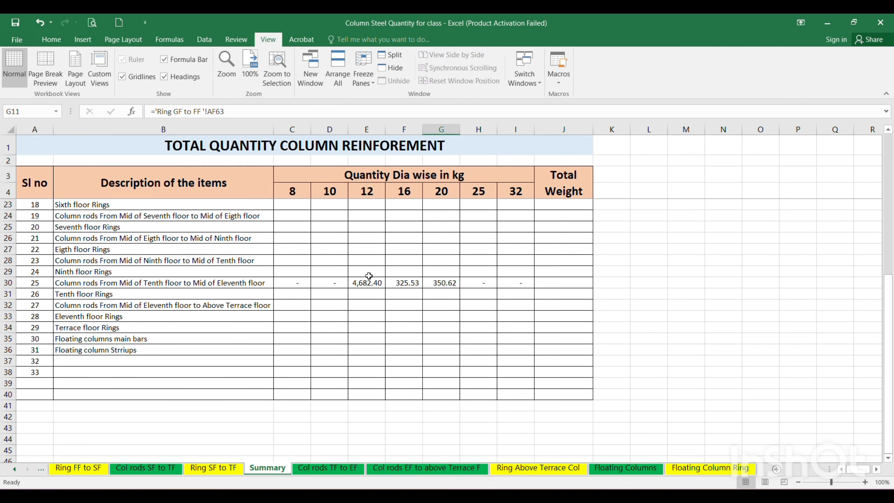
scroll(368, 276, "down", 1)
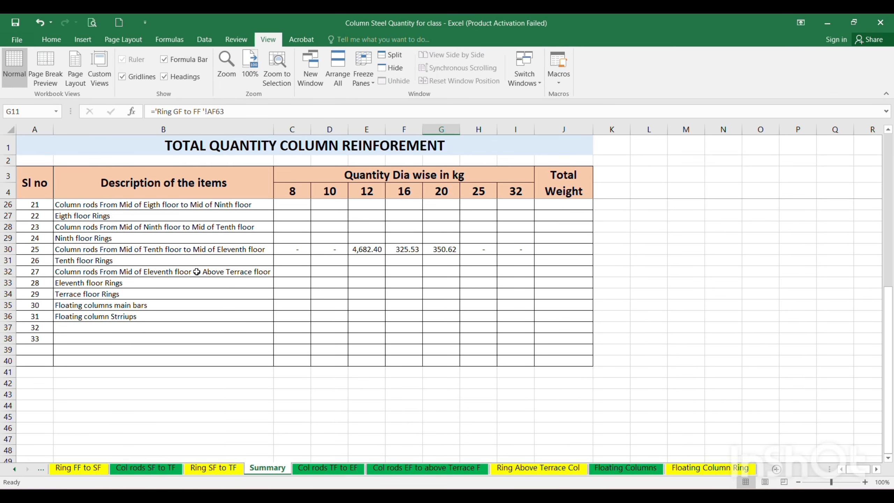
left_click(298, 261)
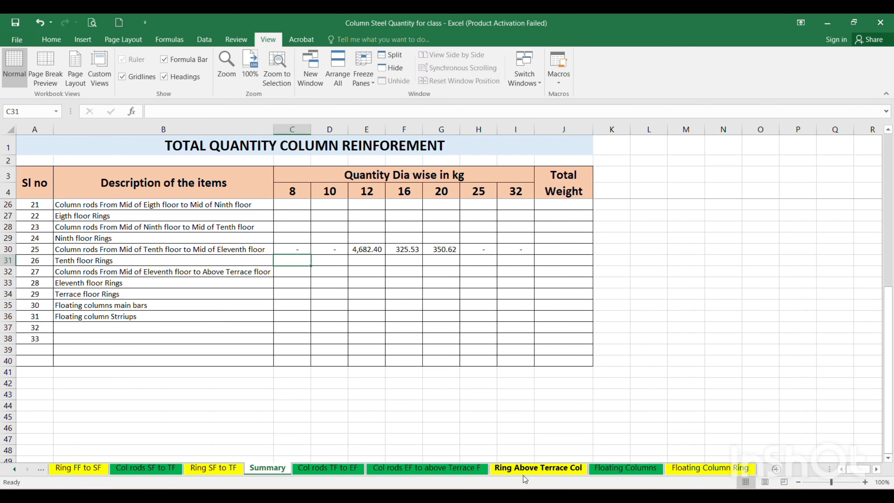
key("Down")
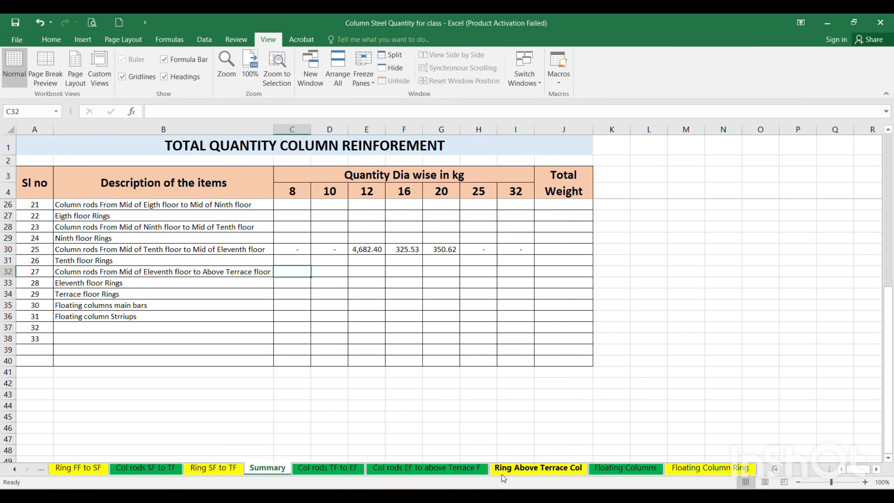
type("=")
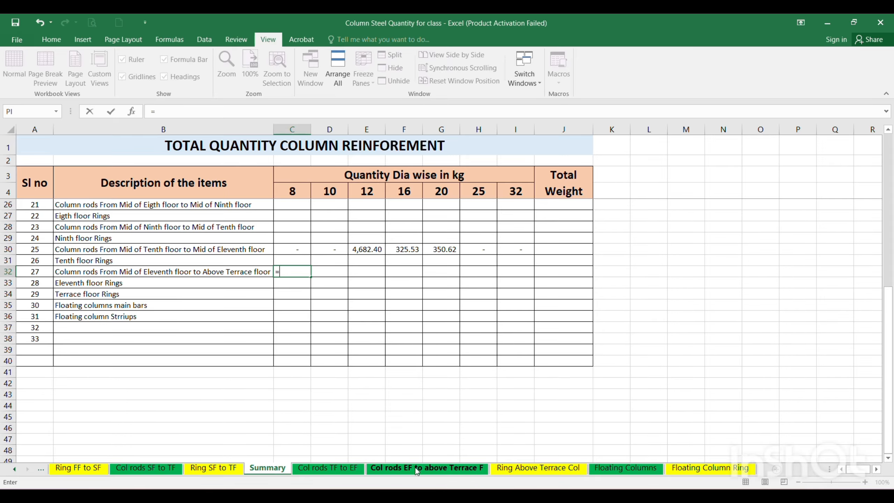
left_click(443, 468)
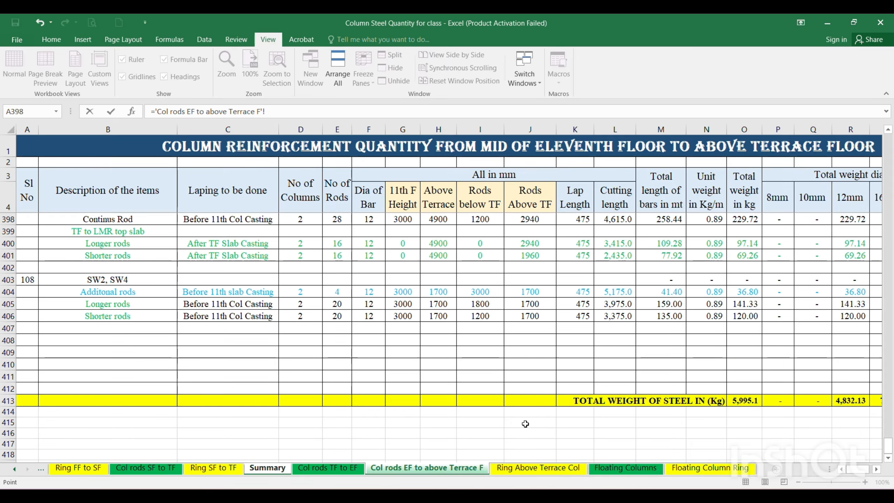
left_click(786, 395)
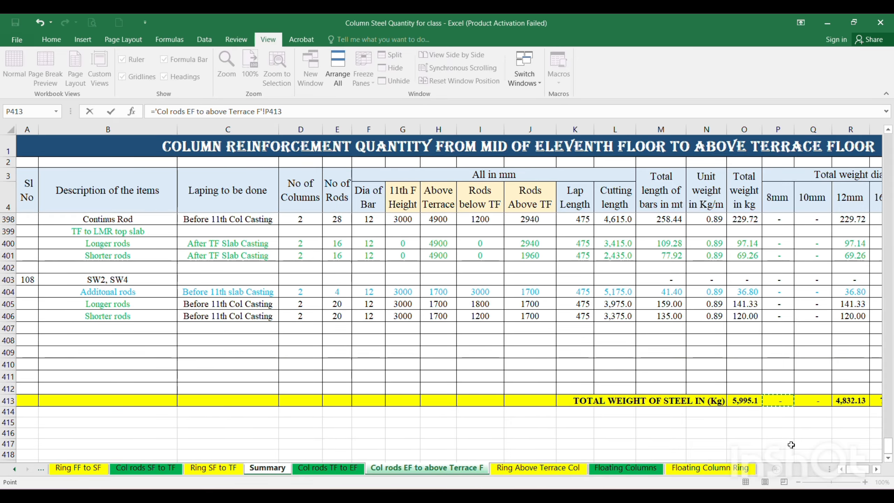
key("Return")
left_click(296, 271)
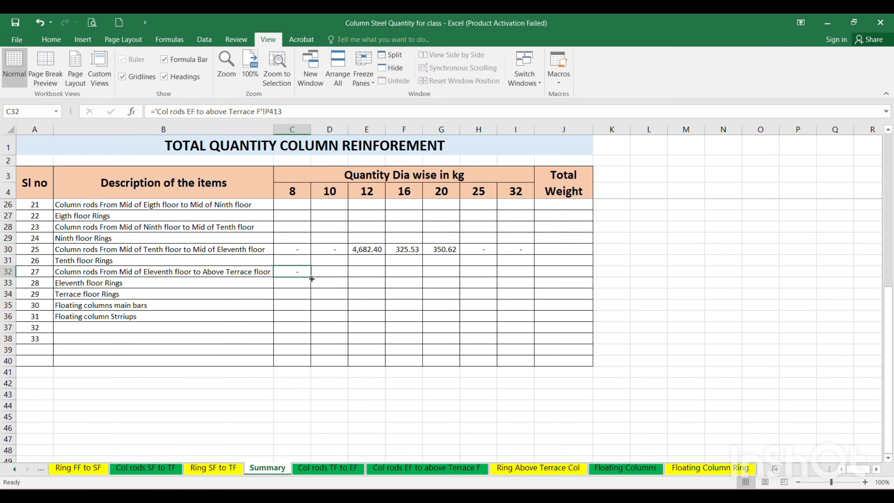
left_click_drag(311, 277, 526, 280)
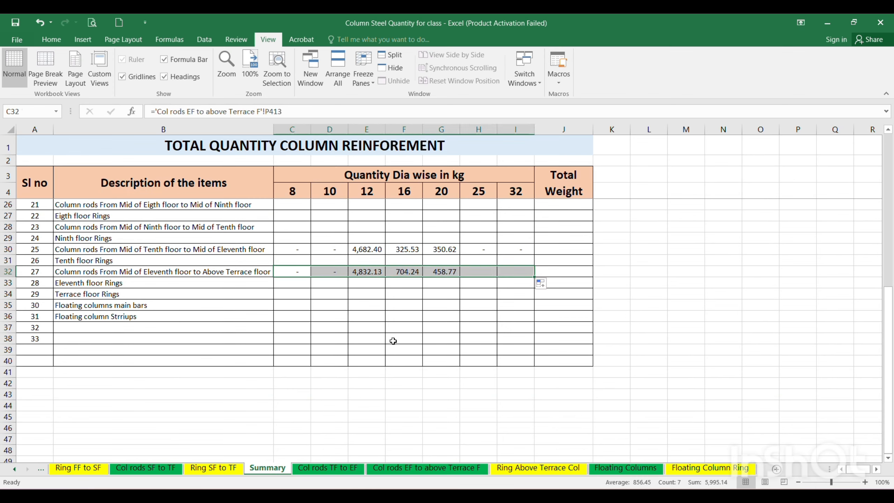
Link C34 to the 8mm total in Z115 of the "Ring Above Terrace Col" sheet and fill the formula through I34.
left_click(298, 283)
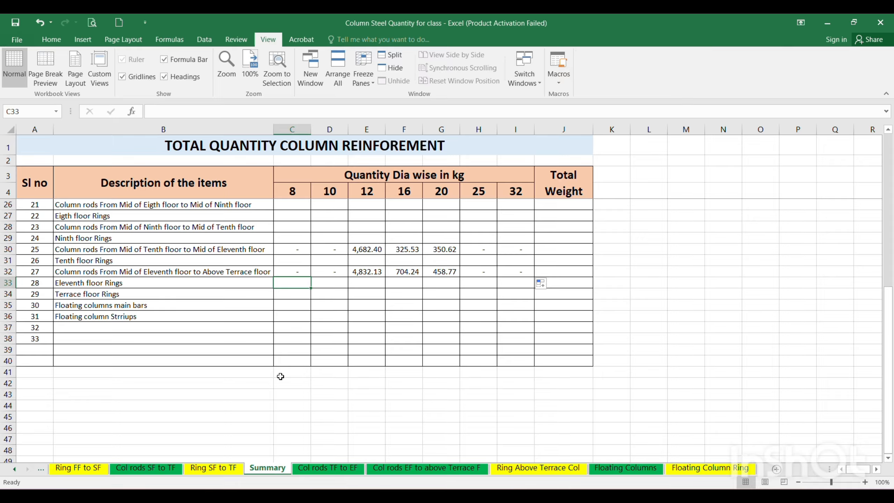
key("Down")
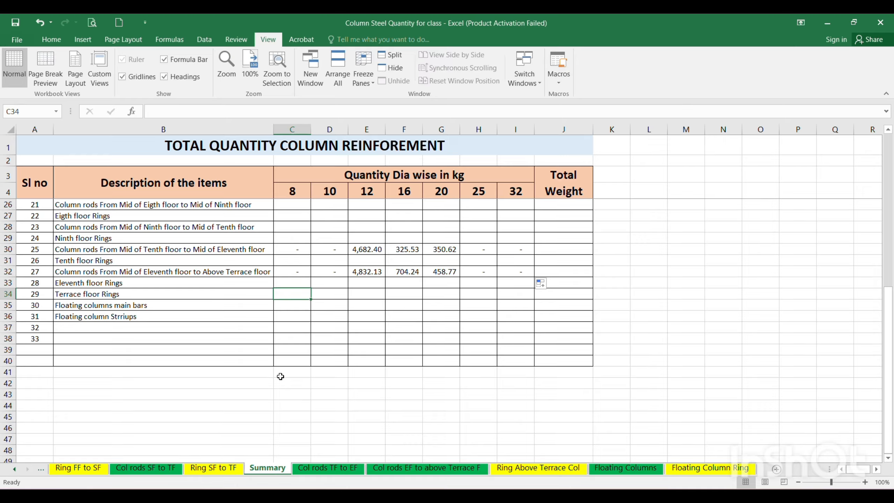
type("=")
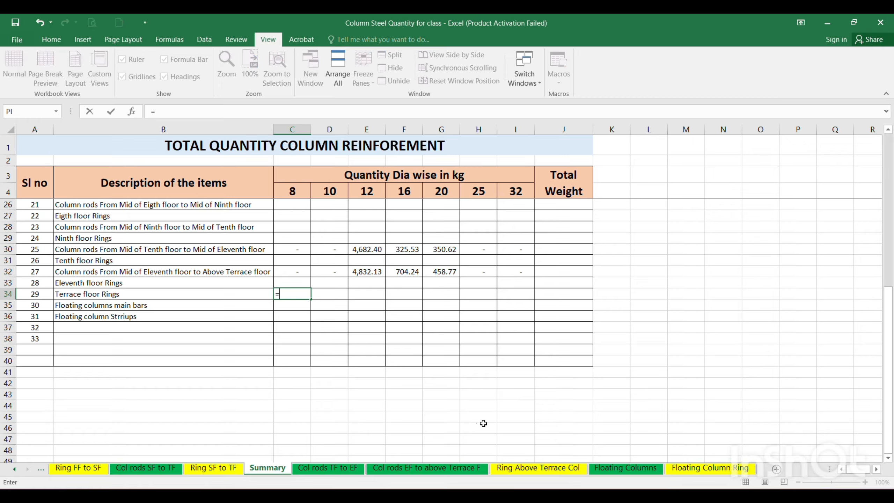
left_click(529, 469)
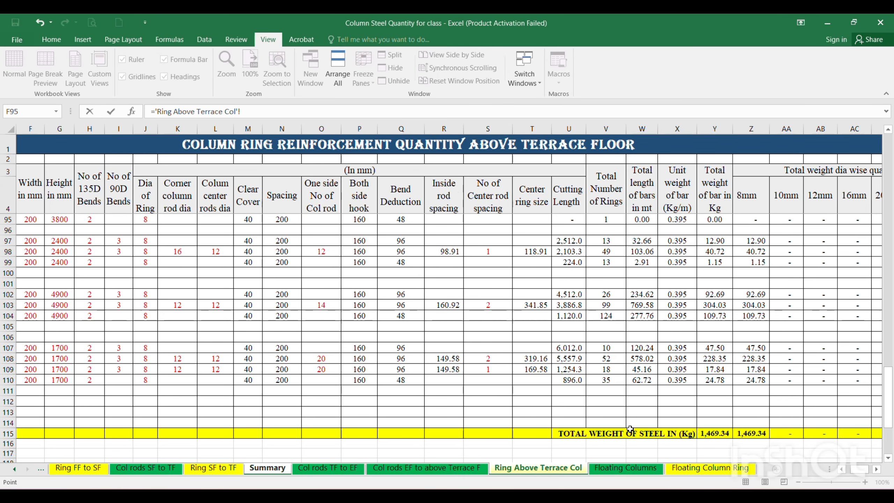
left_click(751, 433)
key("Return")
left_click(299, 295)
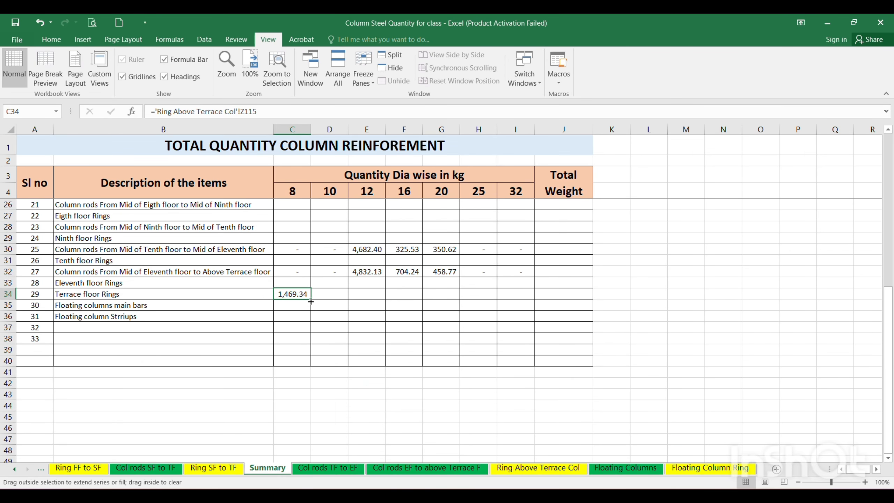
left_click_drag(311, 301, 525, 302)
Link C35 to the 8mm total in O53 of the "Floating Columns" sheet.
left_click(288, 304)
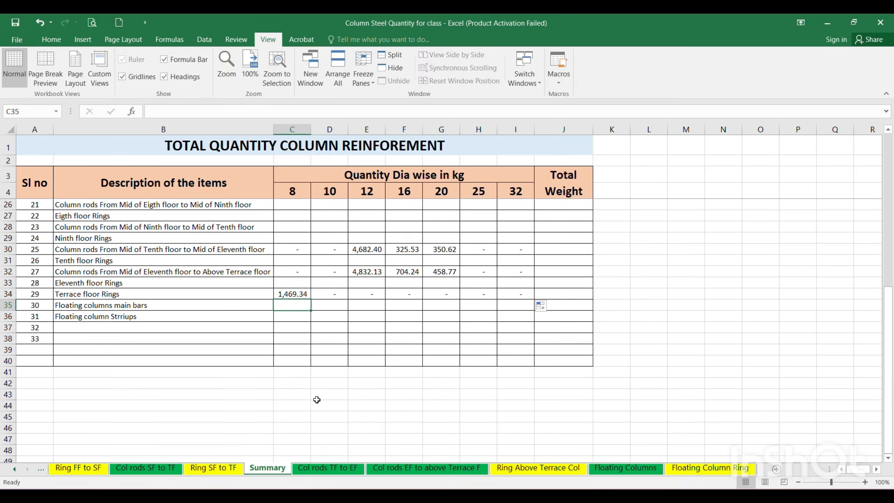
type("=")
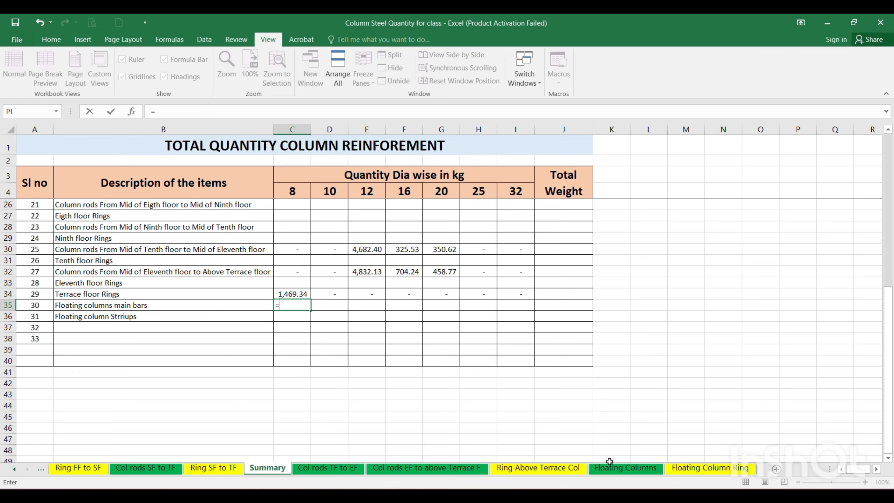
left_click(617, 468)
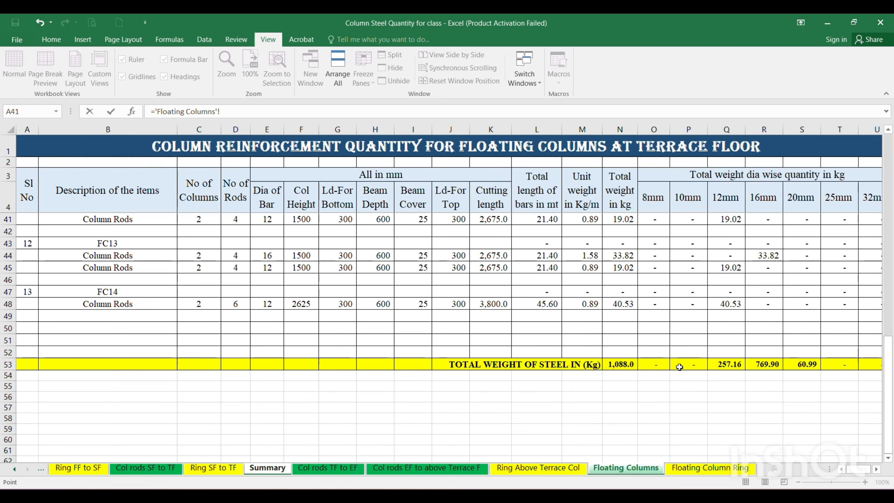
left_click(654, 364)
key("Return")
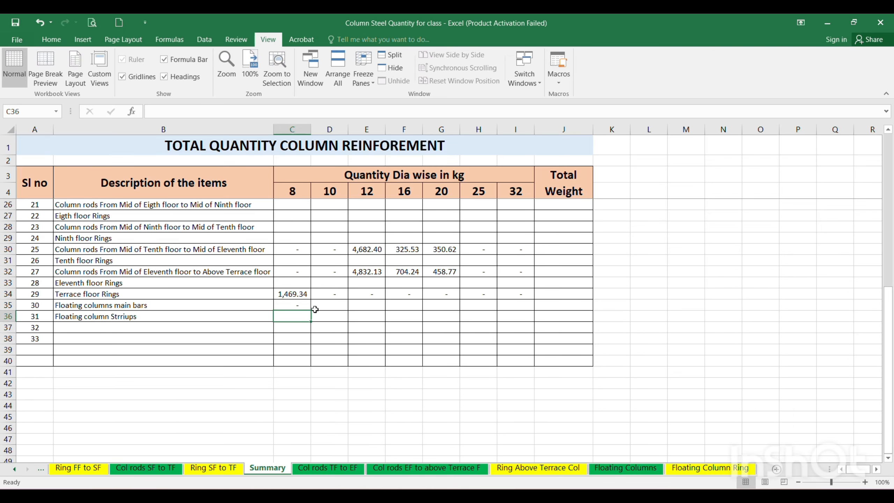
Link C36 to the 8mm total in Z59 of the "Floating Column Ring" sheet and fill the C35:C36 formulas across through column I.
type("=")
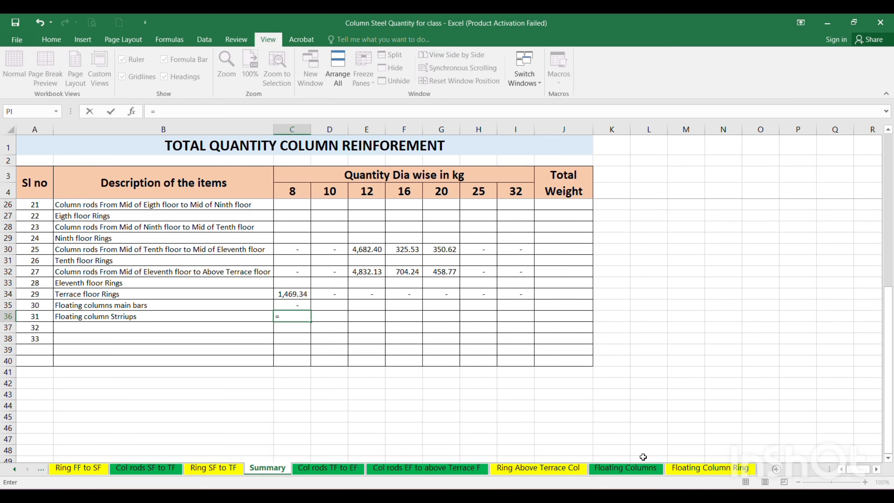
left_click(702, 473)
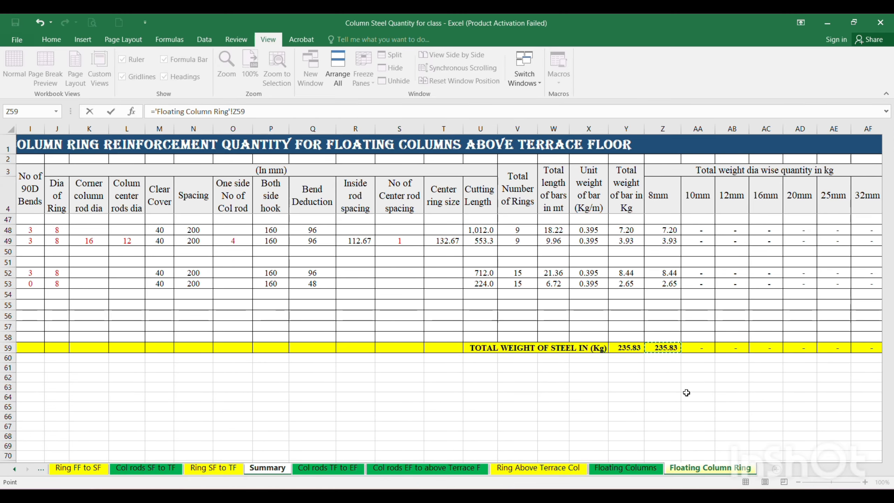
key("Return")
left_click_drag(301, 304, 521, 324)
left_click(663, 287)
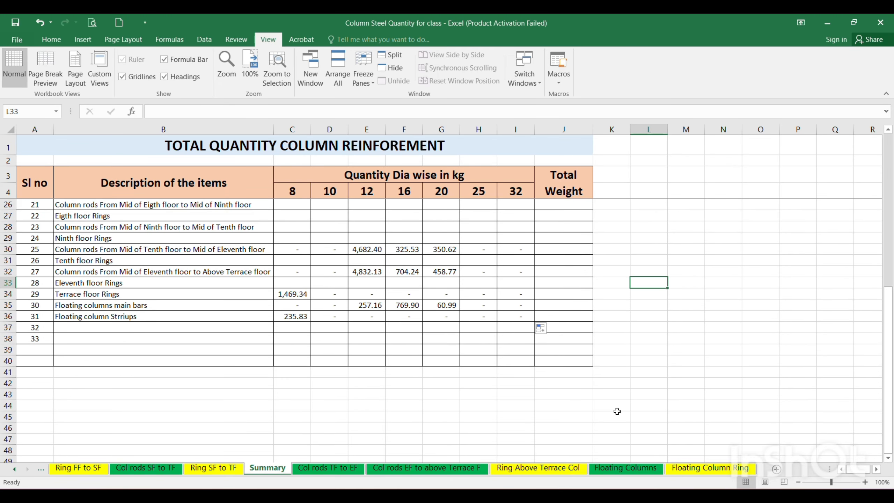
Sum C6:I6 into the Total Weight cell J6 with AutoSum and fill the formula down through J36.
scroll(545, 307, "up", 7)
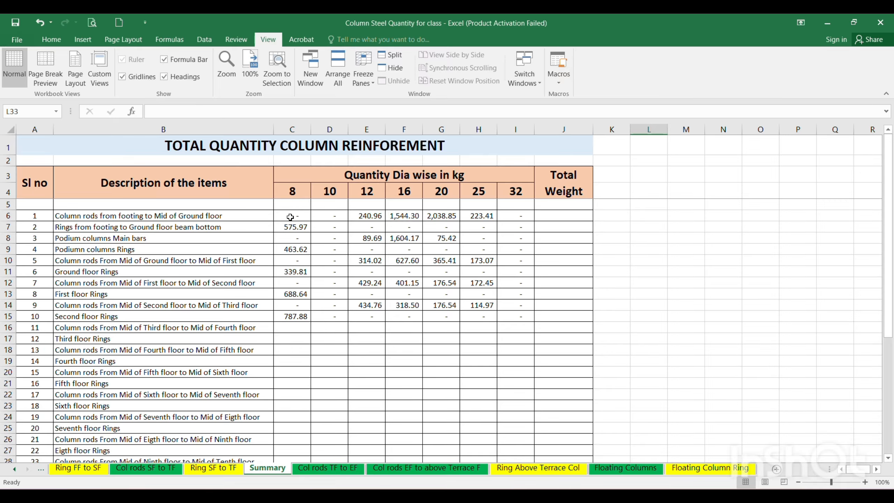
left_click_drag(290, 217, 557, 215)
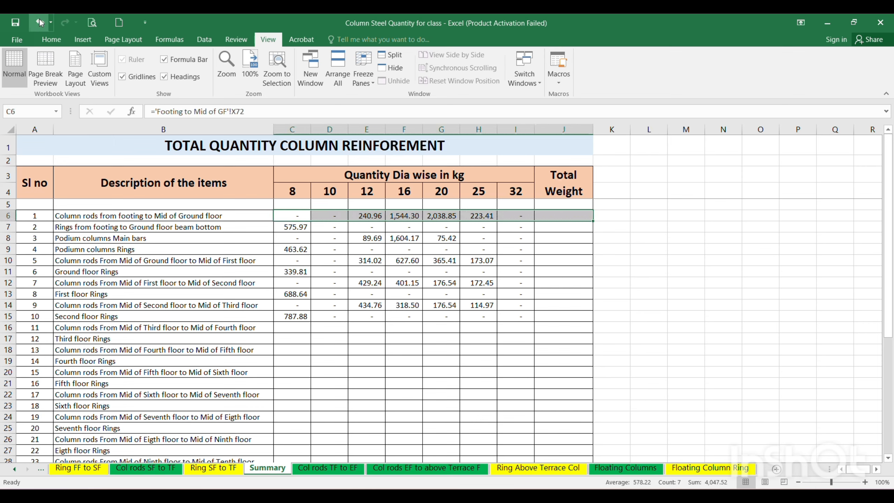
left_click(51, 39)
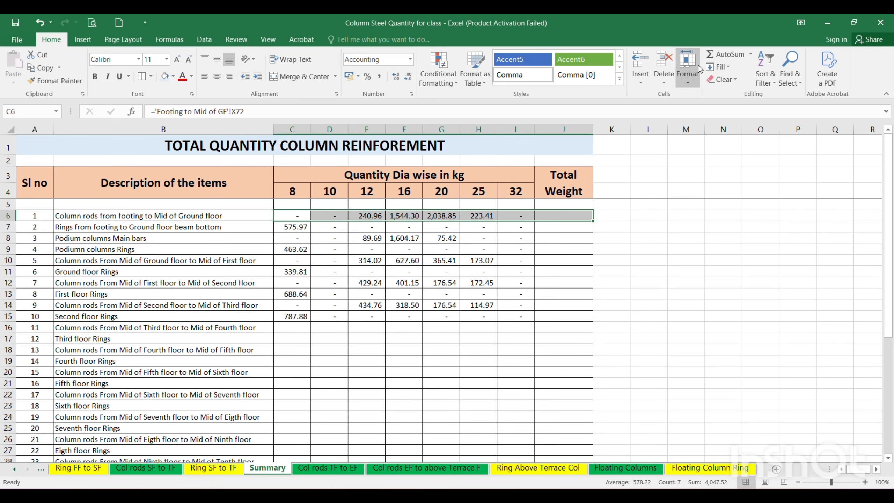
left_click(725, 53)
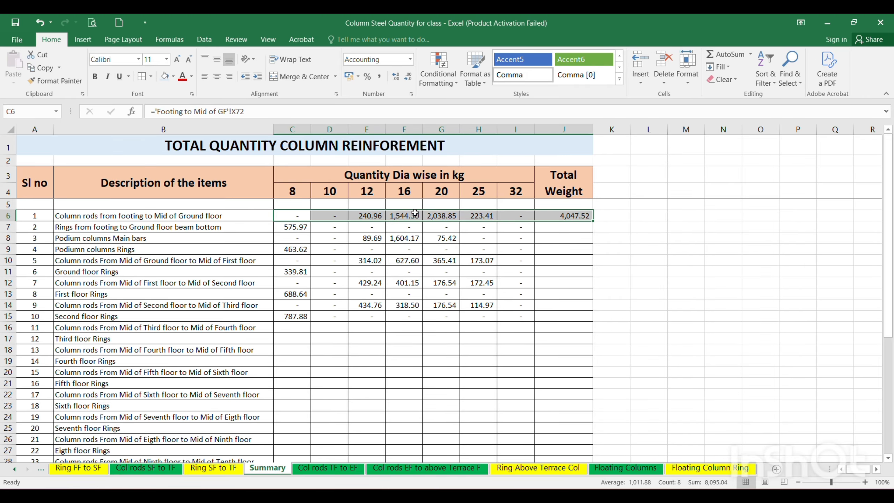
left_click(565, 215)
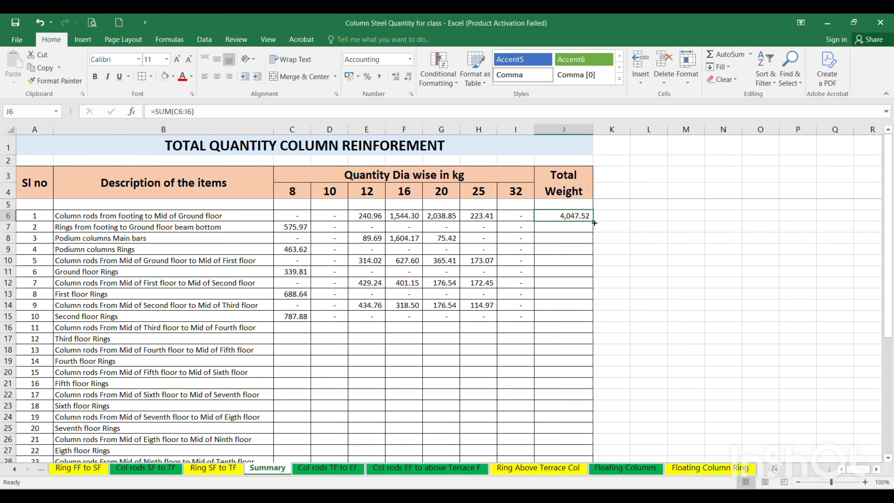
left_click_drag(594, 223, 580, 401)
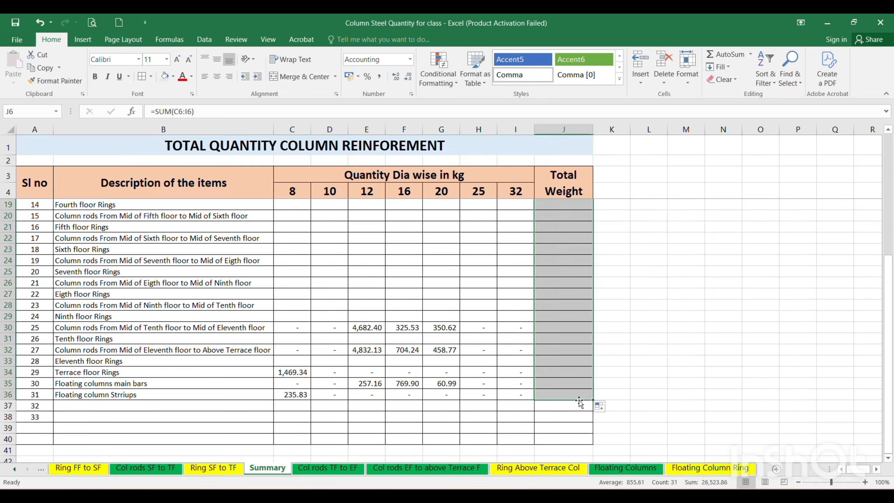
left_click(579, 372)
Review the Total Weight column row by row, comparing the rod and ring weights of the podium and floor items.
scroll(548, 393, "up", 5)
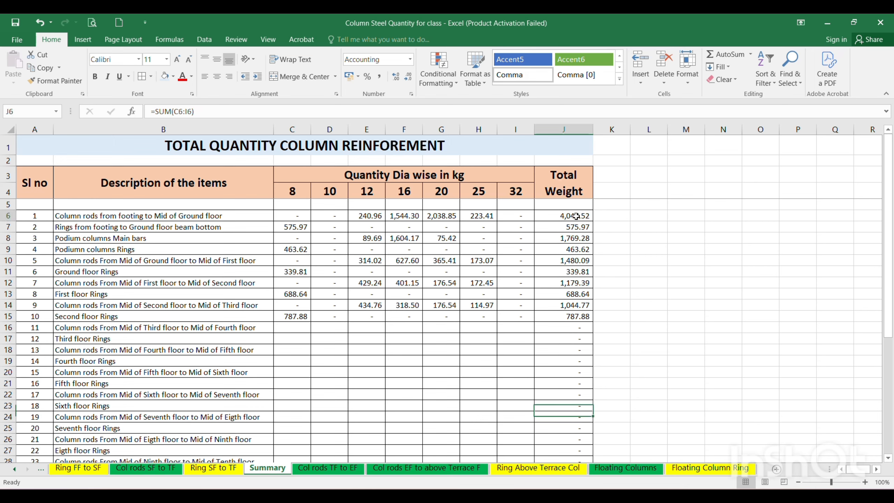
left_click_drag(573, 216, 577, 224)
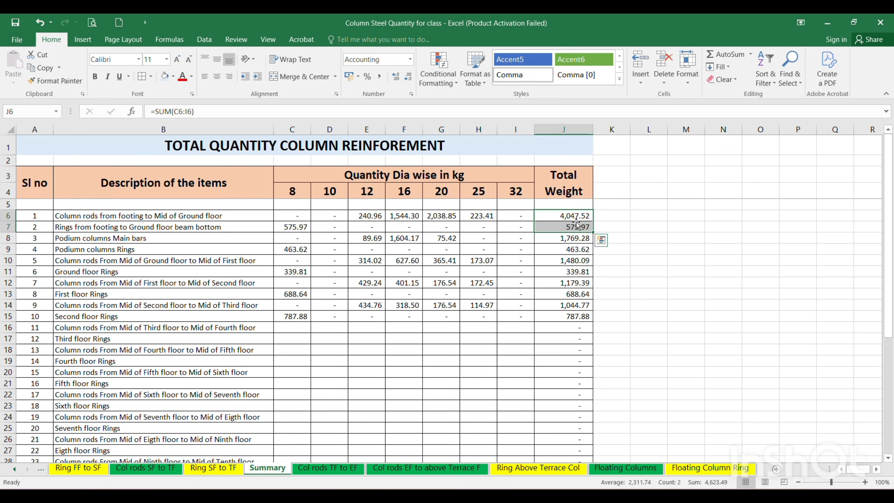
left_click_drag(574, 238, 572, 270)
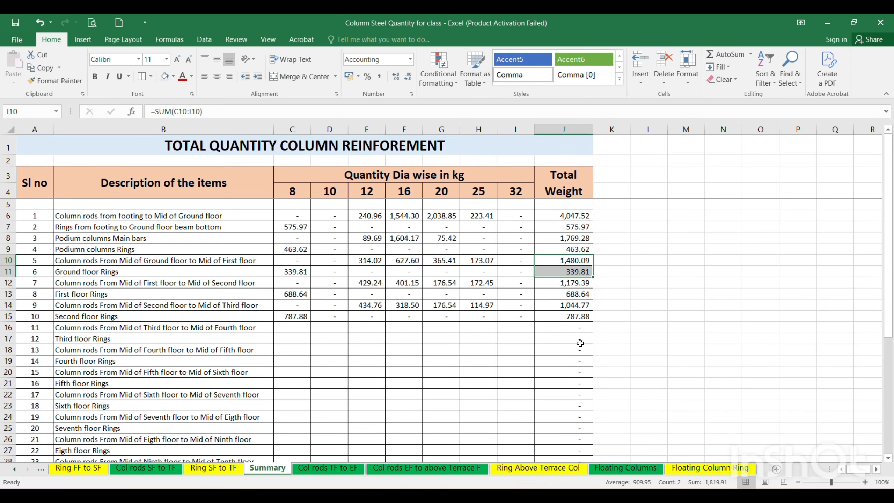
scroll(580, 343, "down", 1)
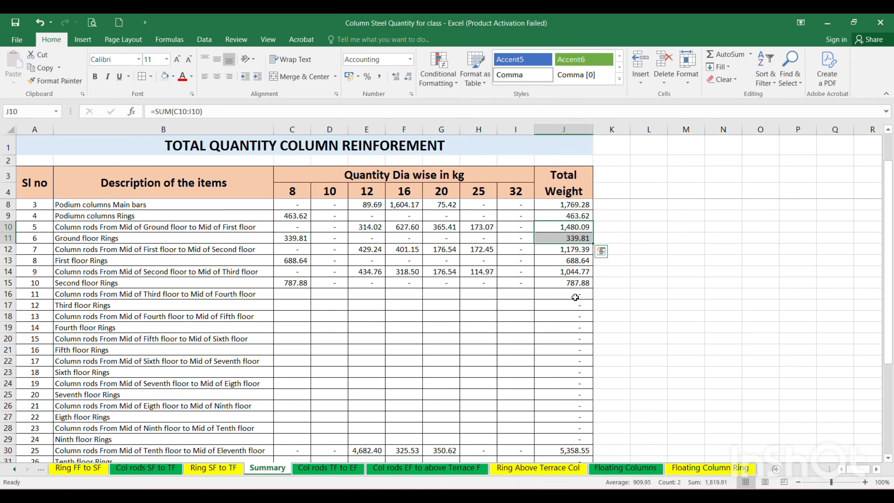
left_click(554, 225)
left_click(557, 240)
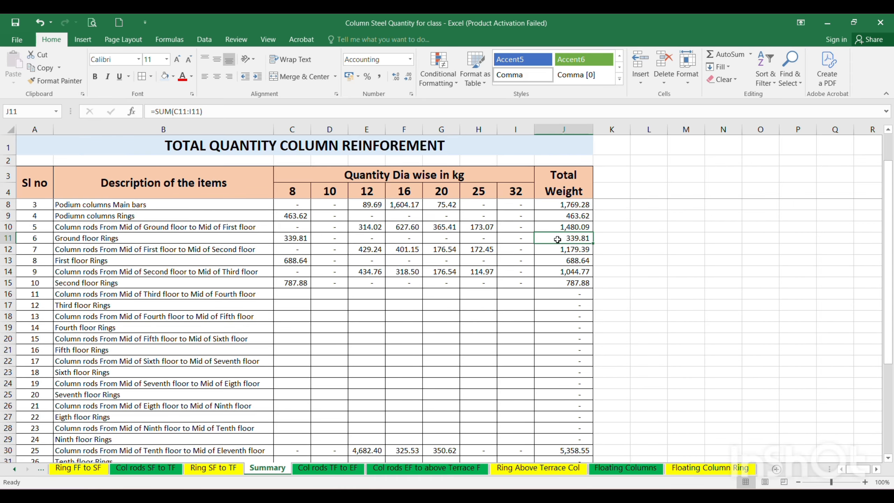
left_click_drag(560, 226, 563, 236)
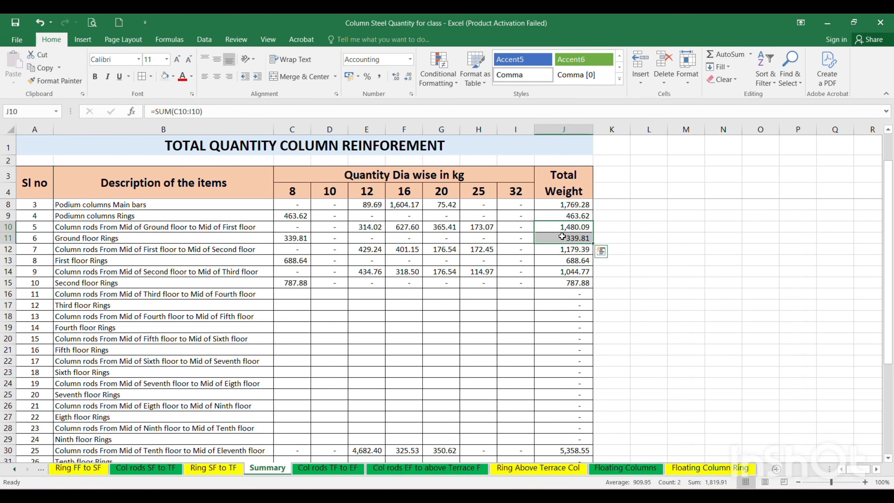
scroll(525, 361, "down", 7)
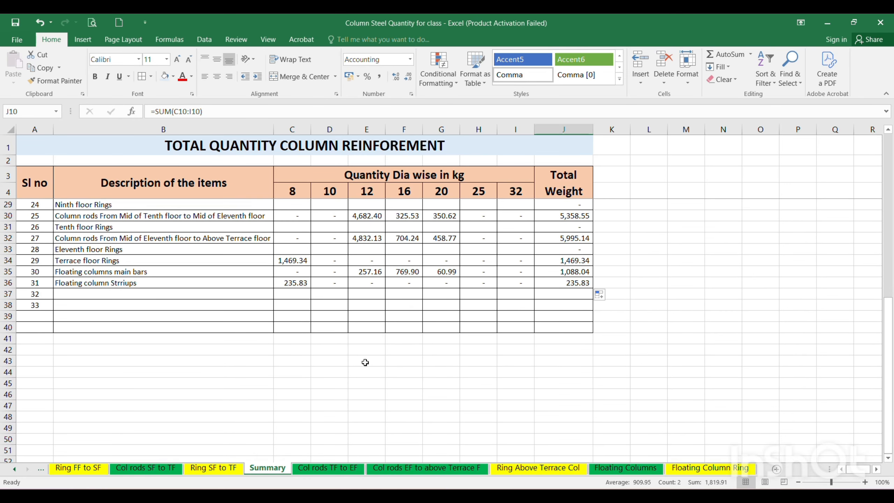
Sum C5:C38 into C39 with AutoSum and fill the total formula across through J39.
scroll(317, 338, "up", 8)
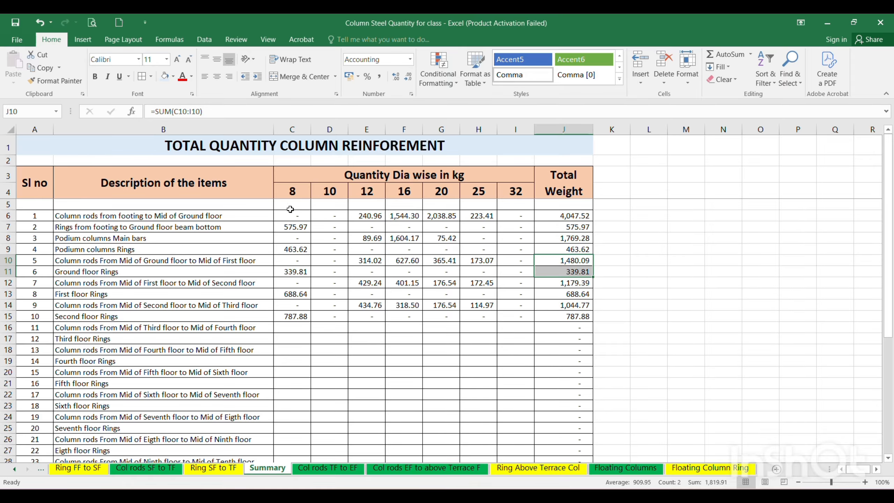
left_click_drag(290, 209, 288, 428)
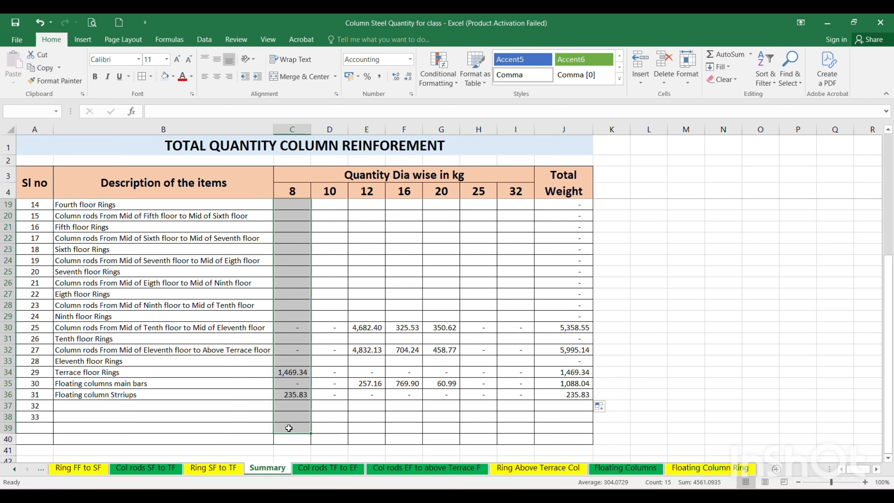
left_click(728, 55)
scroll(338, 388, "down", 8)
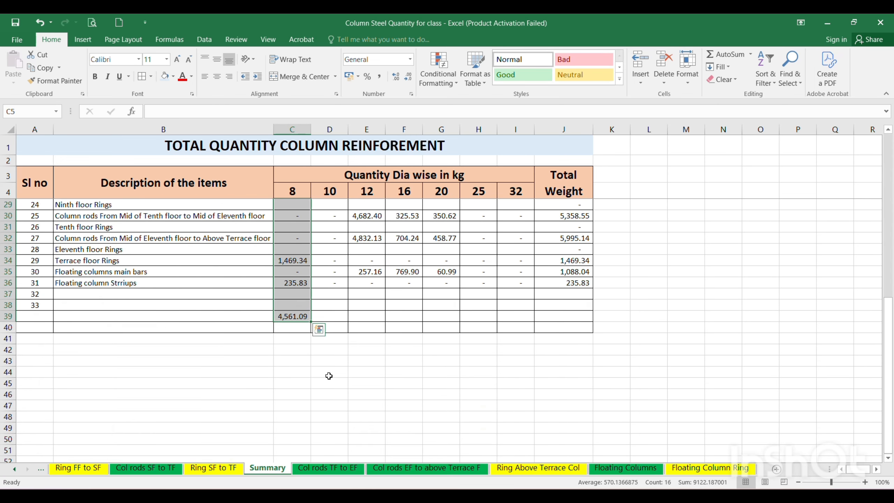
left_click(329, 361)
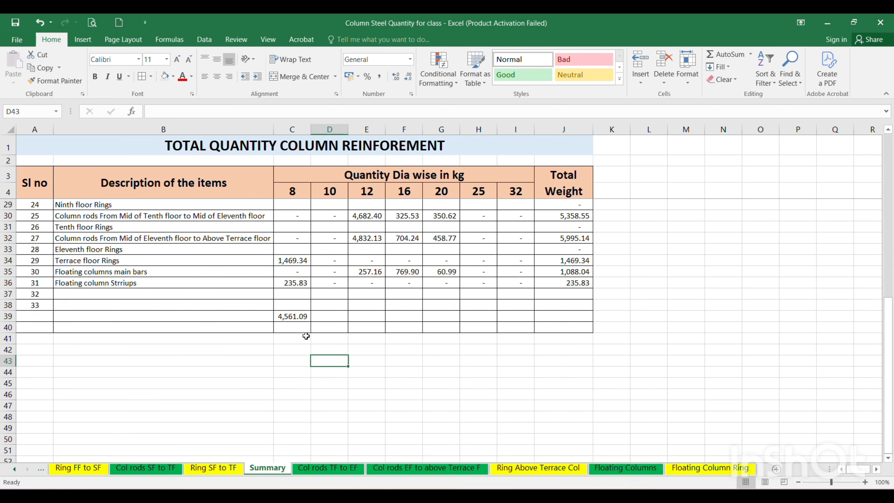
left_click(299, 319)
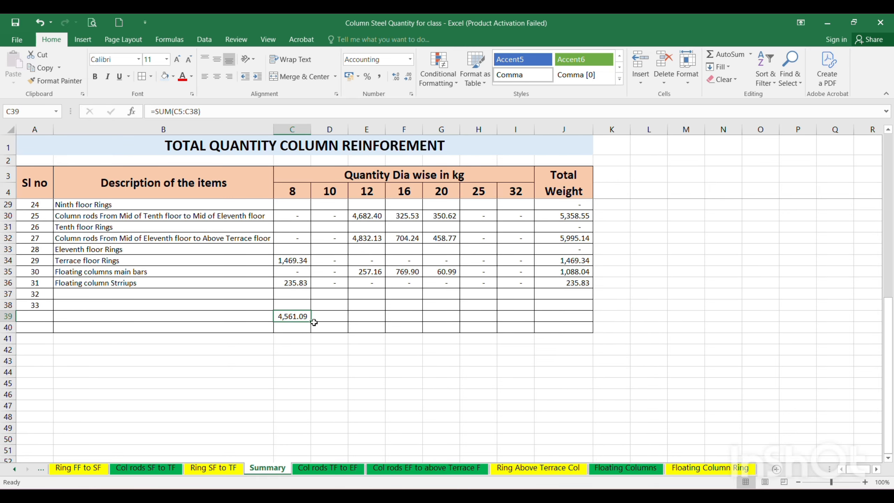
left_click_drag(313, 323, 597, 326)
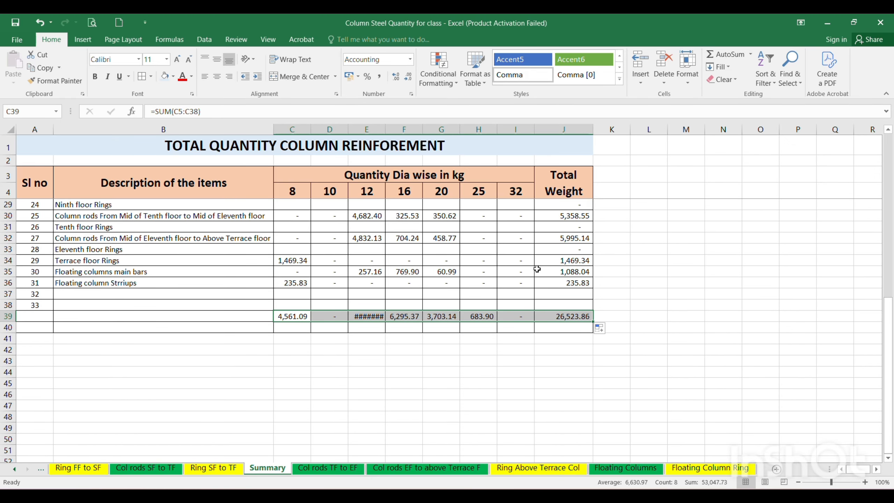
AutoFit the width of the 12 mm diameter column E to its total in E39.
left_click(367, 316)
left_click(367, 315)
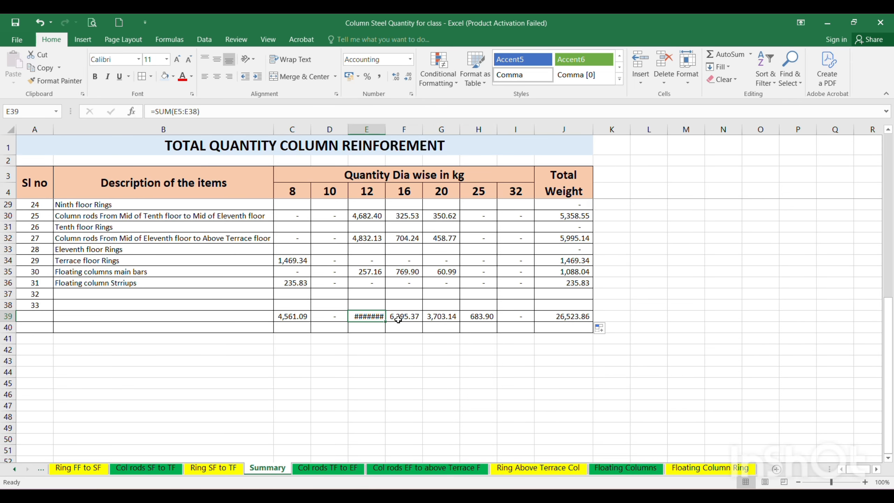
double_click(386, 128)
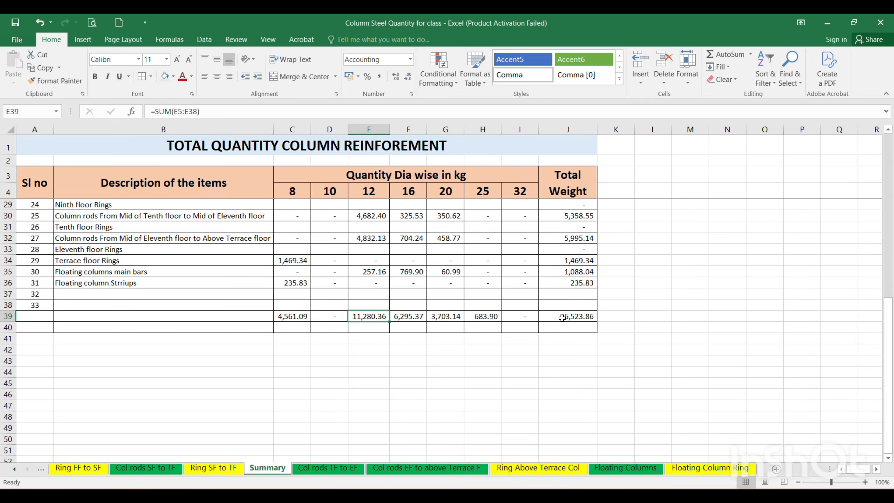
Label the totals row by entering "TOTAL QUANTITY IN KG" in B39.
left_click(151, 316)
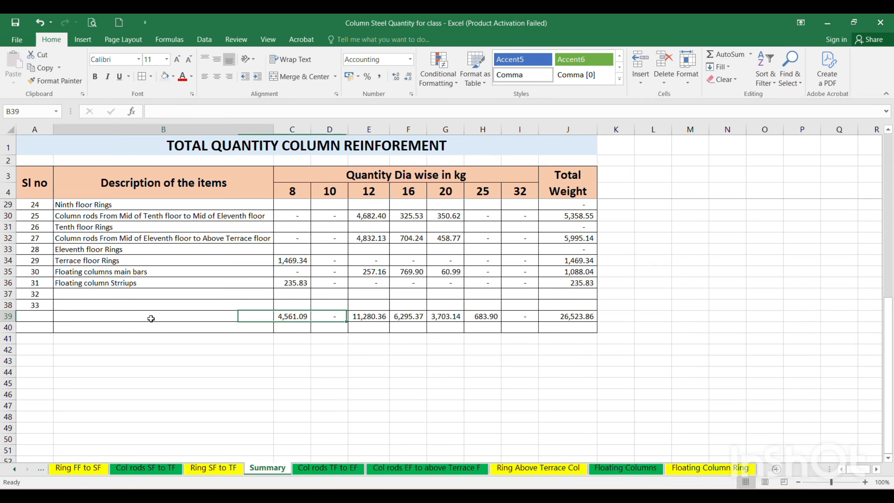
key("Caps_Lock")
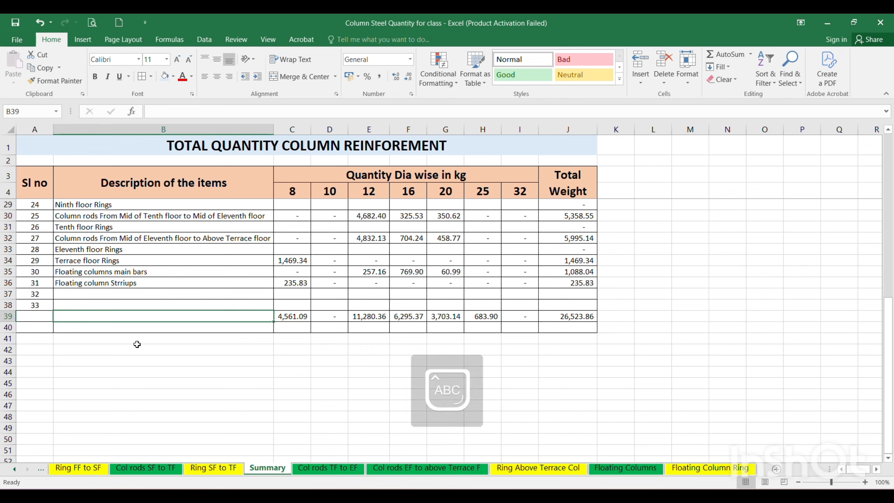
type("TOTAL")
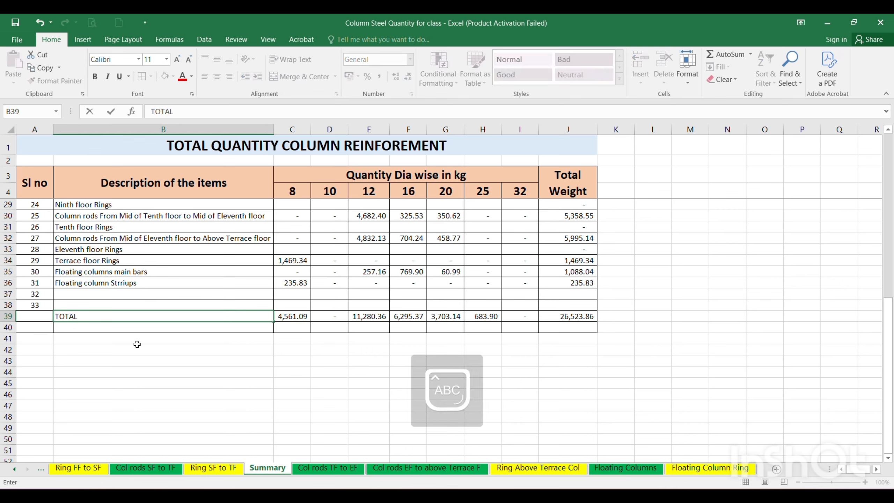
type(" QUANTITY")
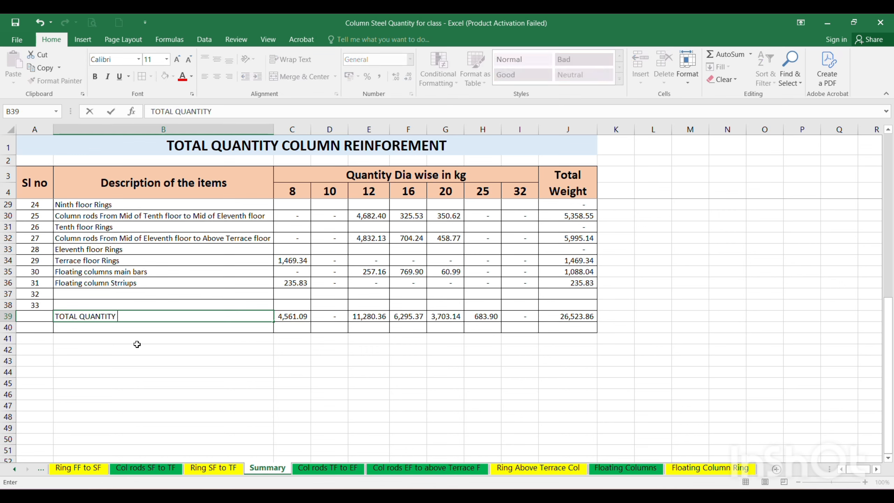
type(" IN KG")
key("Return")
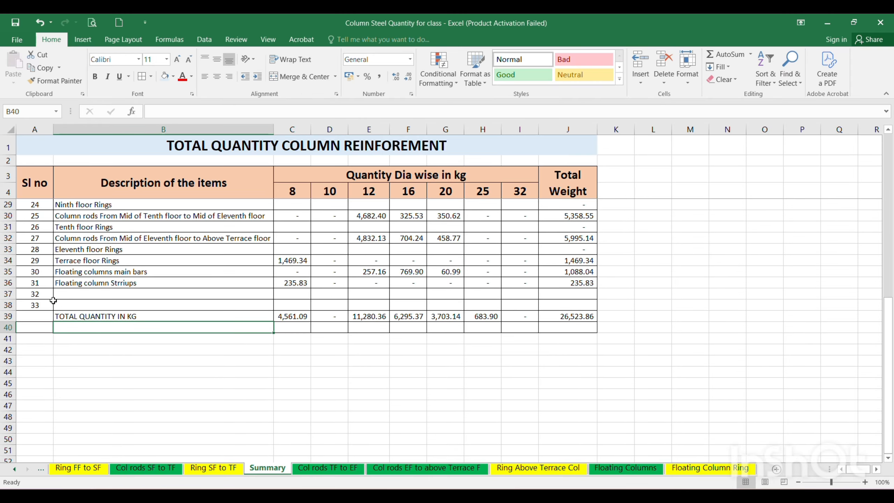
Delete the unused serial numbers 32 and 33 from A37:A38.
left_click(37, 293)
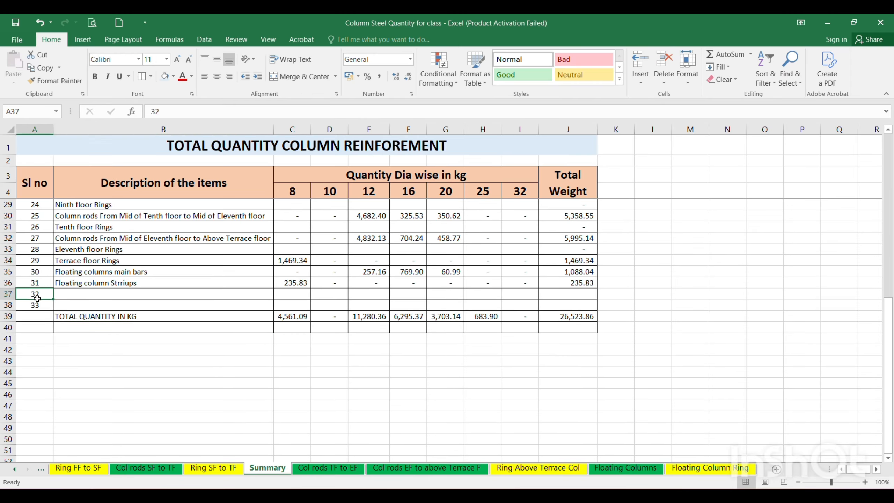
left_click_drag(38, 299, 37, 305)
key("Delete")
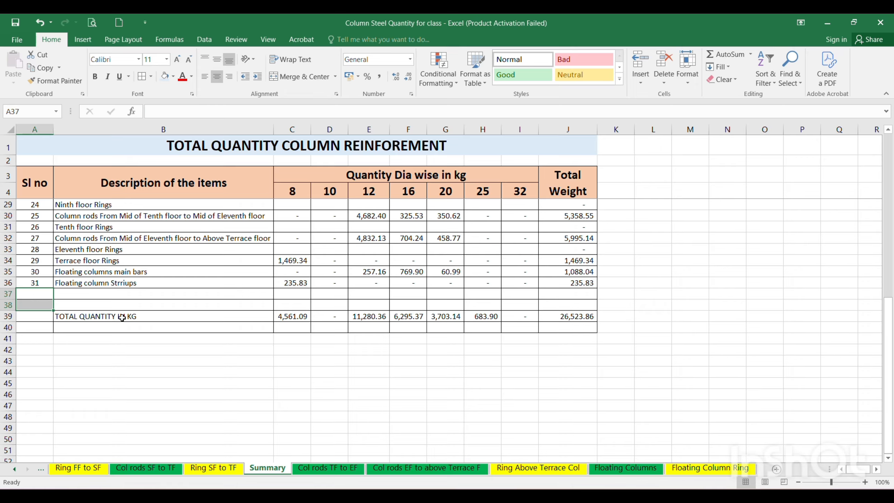
Format the kilogram totals row A39:J39 with a light orange fill, font size 12 and bold text.
left_click_drag(51, 318, 579, 317)
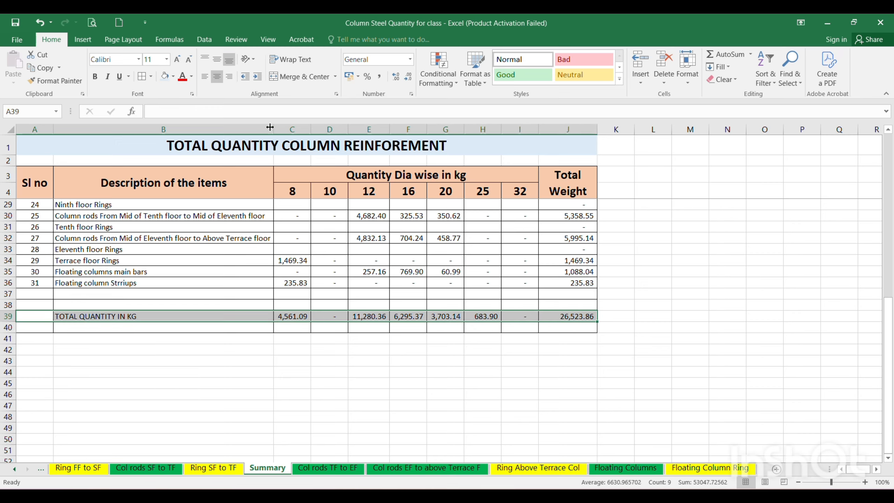
left_click(173, 77)
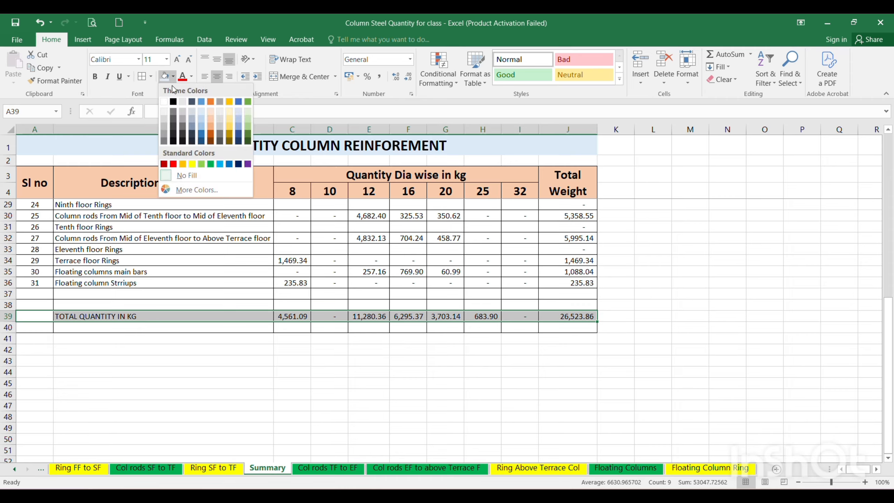
left_click(213, 112)
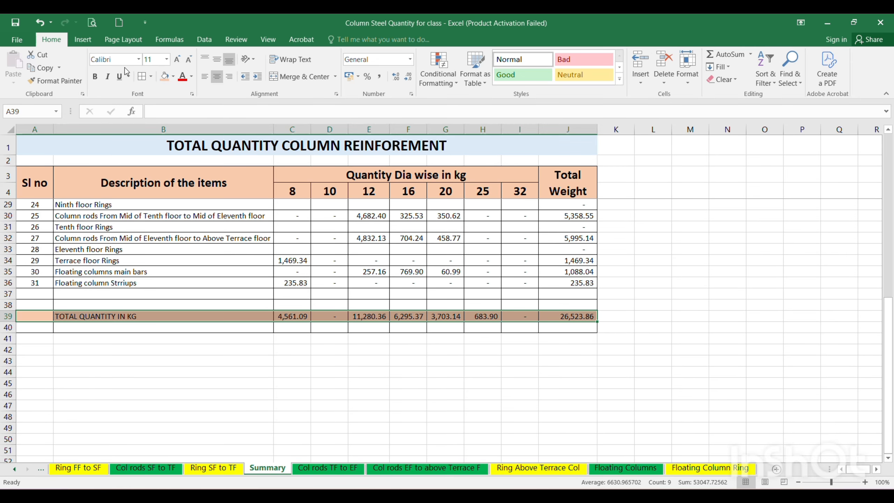
left_click(166, 62)
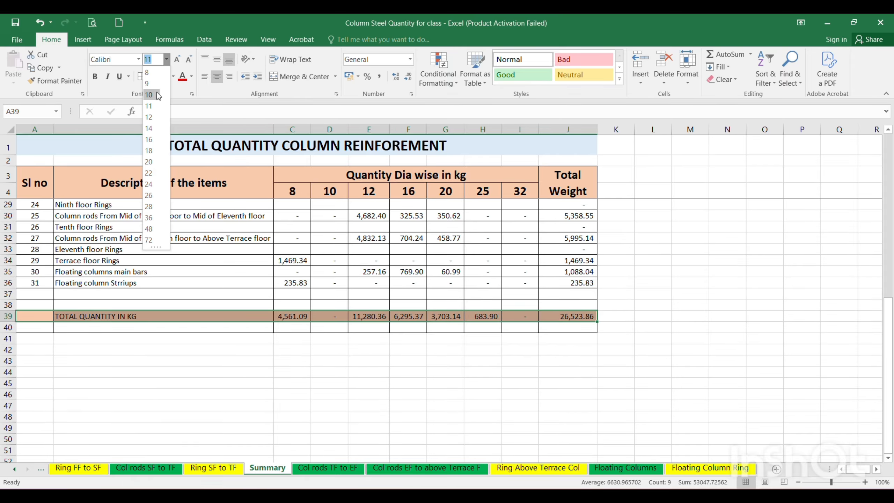
left_click(151, 117)
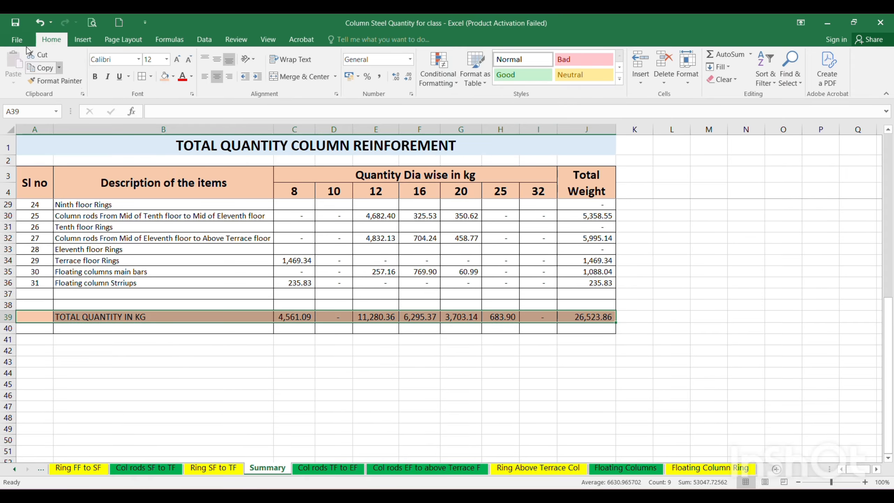
left_click(95, 77)
left_click(463, 370)
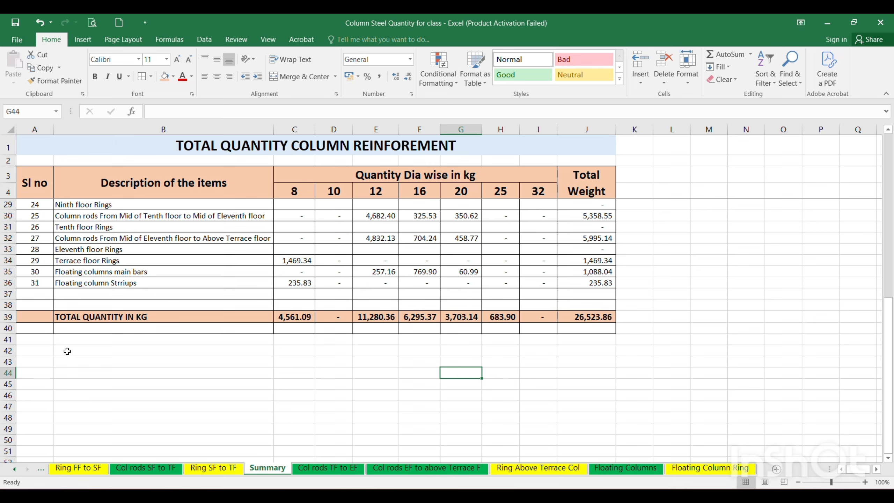
Enter the label "TOTAL QUANTITY IN MT =" in B41 below the kilogram totals.
left_click(117, 338)
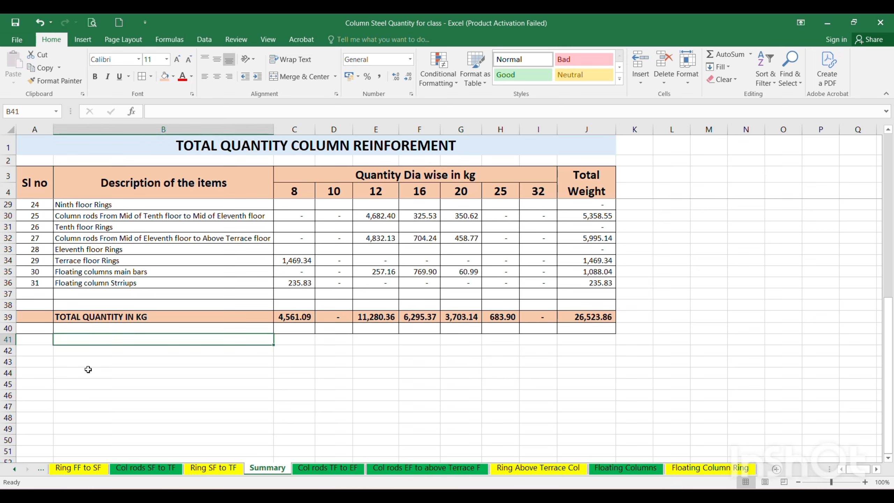
type("TOTAL ")
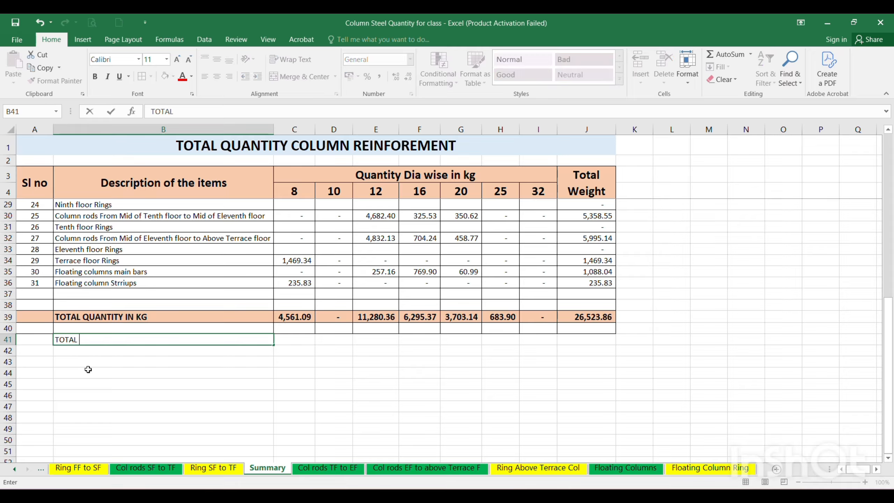
type("QUANTITY IN MT")
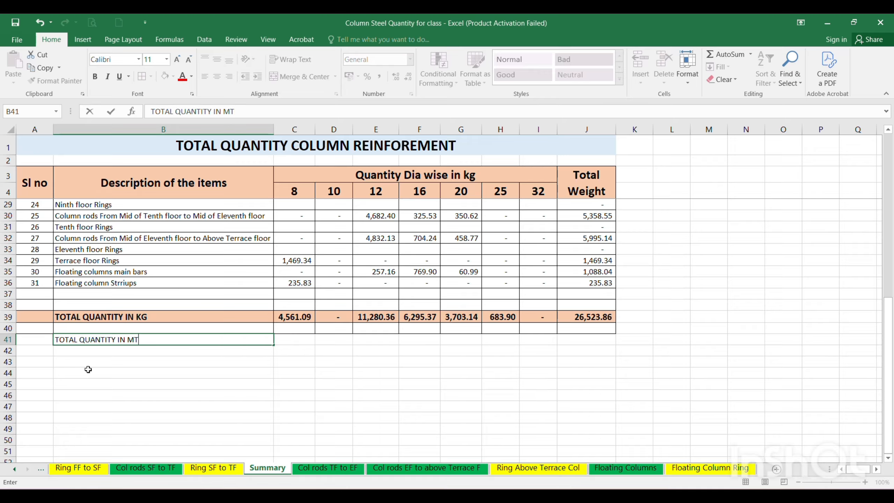
type(" =")
key("Return")
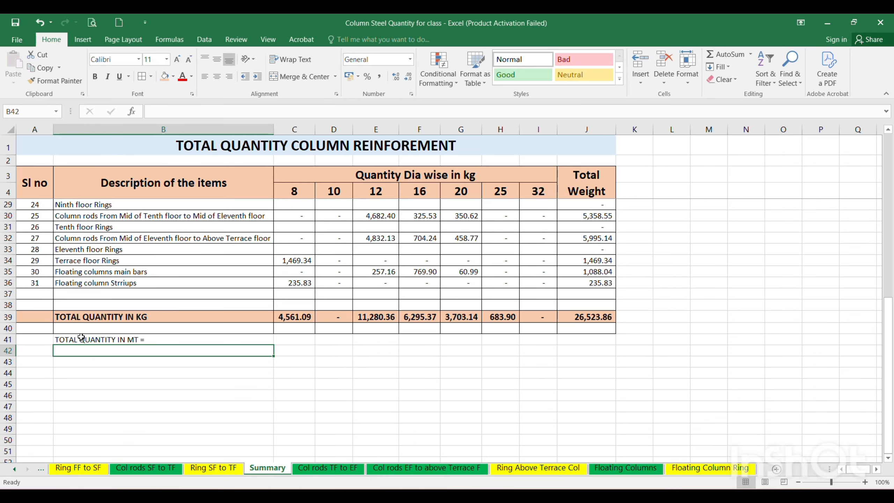
Convert the kilogram total to tonnes with =C39/1000 in C41 and fill the formula across through J41.
left_click(289, 337)
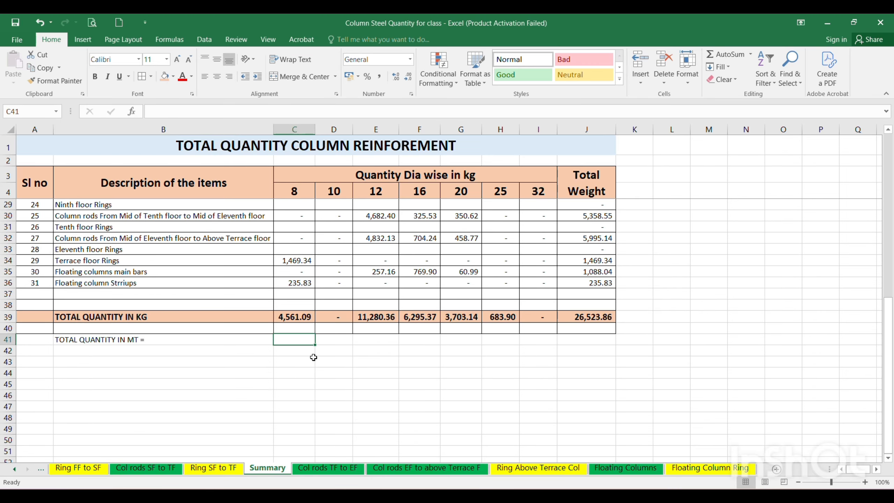
type("=")
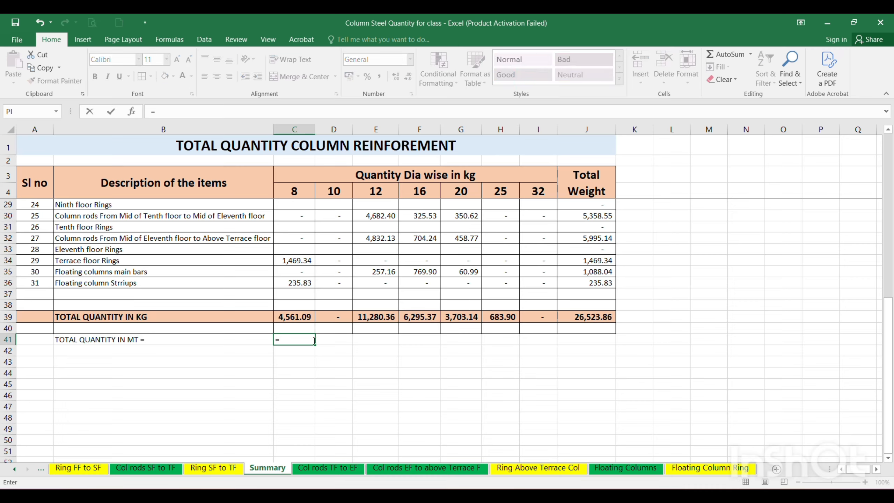
left_click(295, 319)
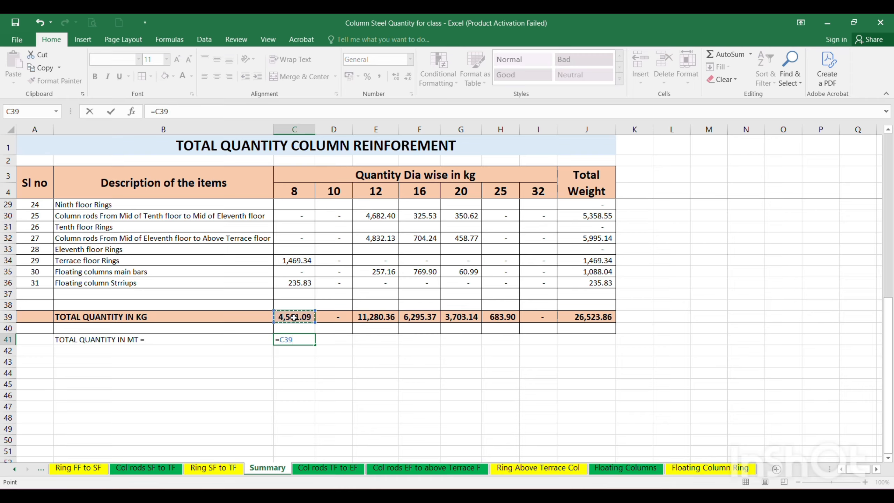
type("/1000")
key("Return")
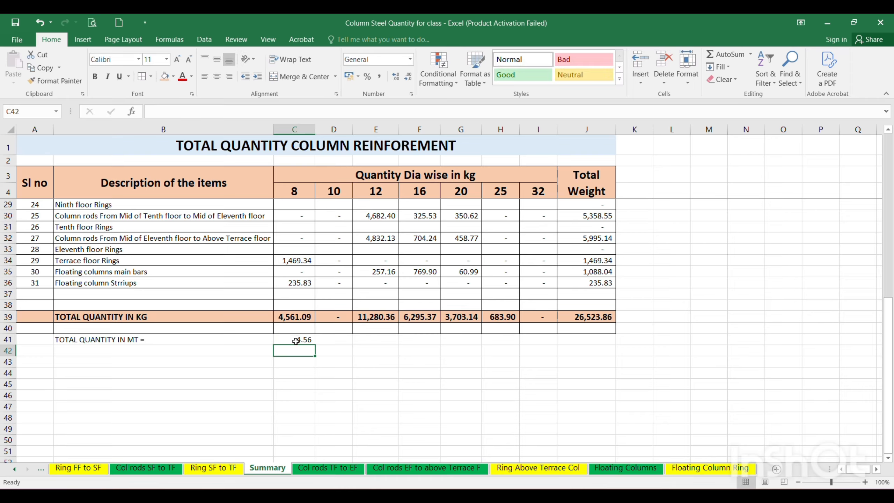
left_click(298, 339)
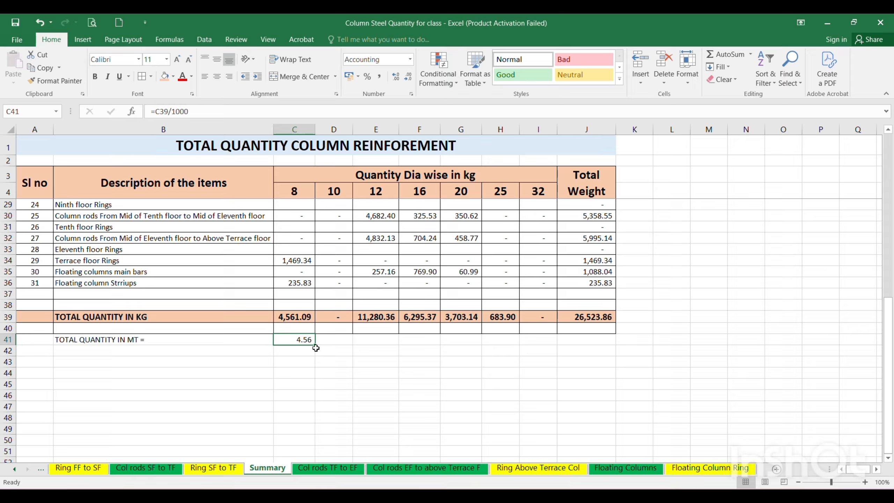
left_click_drag(316, 347, 605, 350)
Format the tonne totals row A41:J41 with a yellow fill and font size 20.
left_click_drag(40, 343, 586, 347)
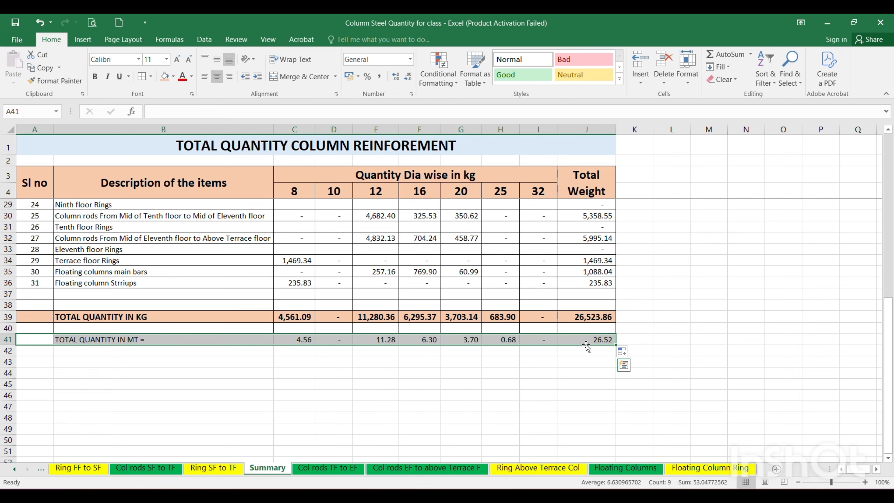
left_click(173, 77)
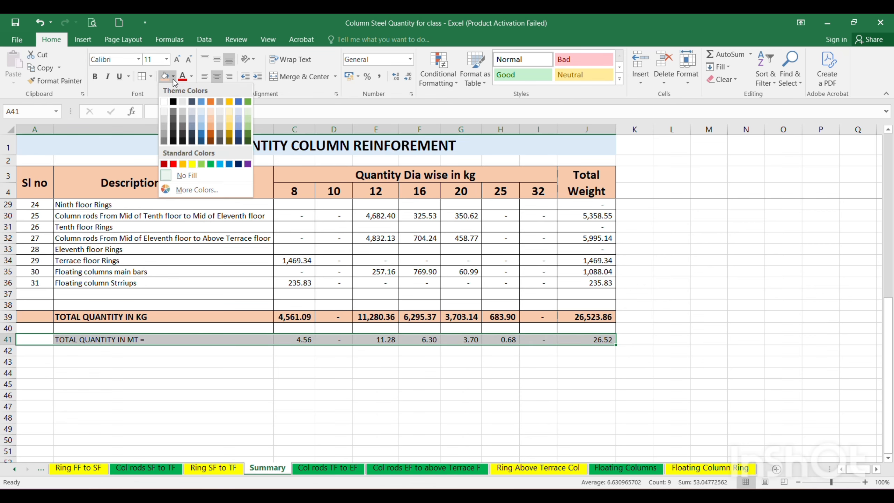
left_click(192, 164)
left_click(166, 59)
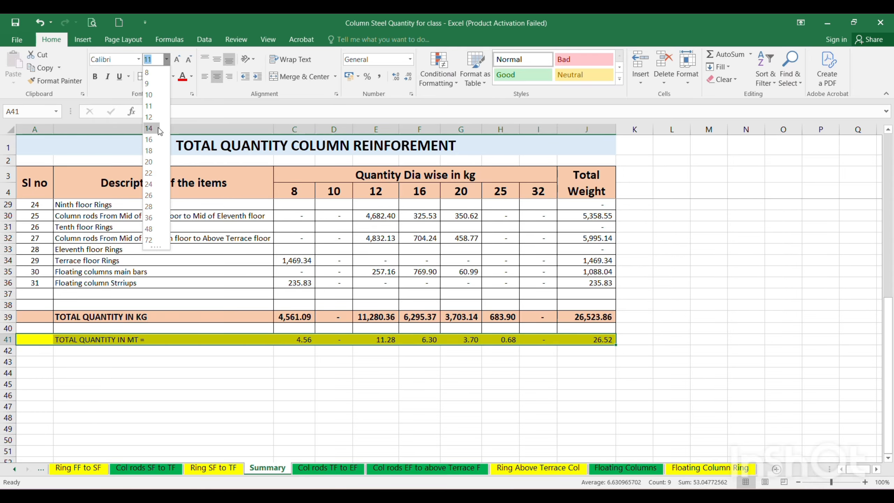
left_click(151, 175)
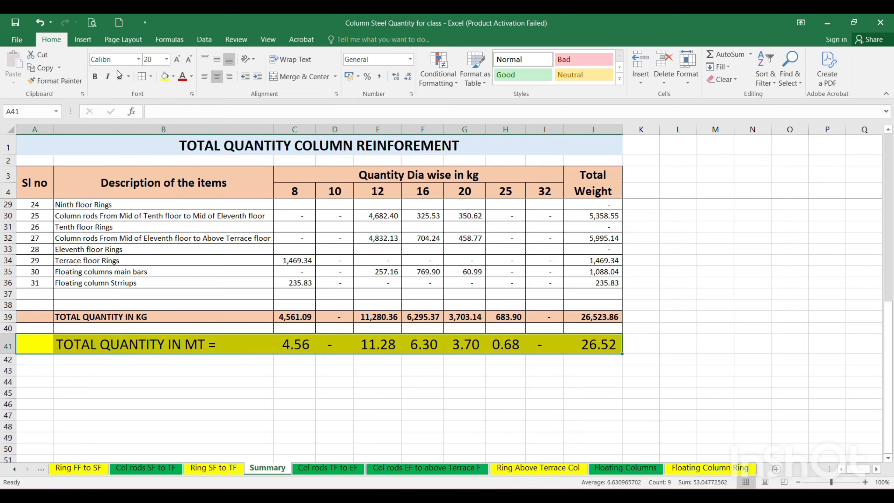
left_click(464, 407)
Check the diameter-wise tonne quantities in C41:I41 against the overall total in J41.
left_click(571, 385)
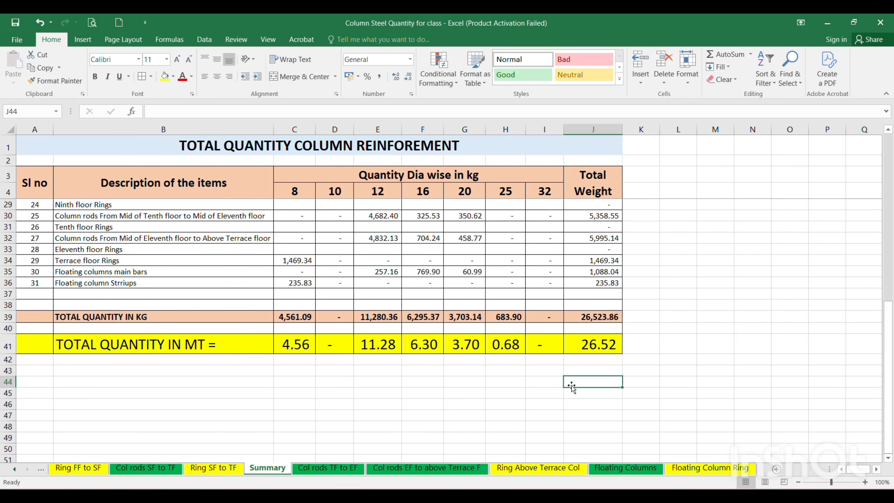
left_click_drag(32, 348, 616, 361)
left_click(594, 412)
left_click(598, 346)
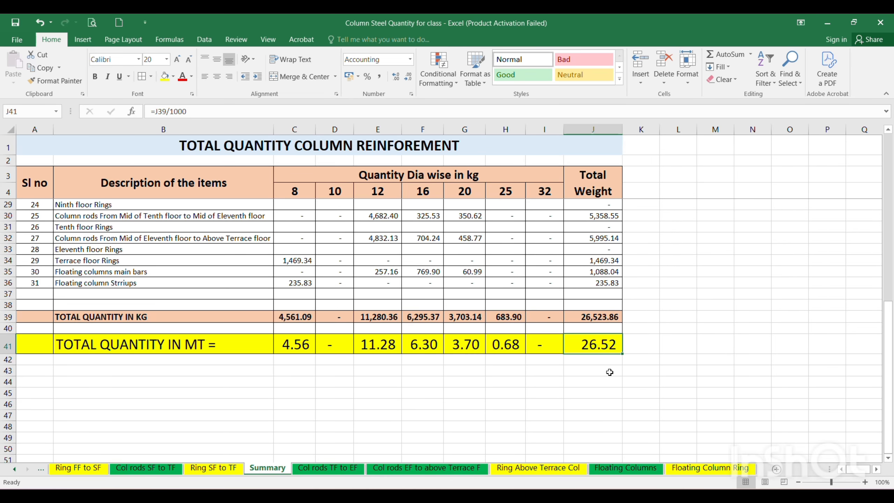
left_click_drag(542, 344, 294, 347)
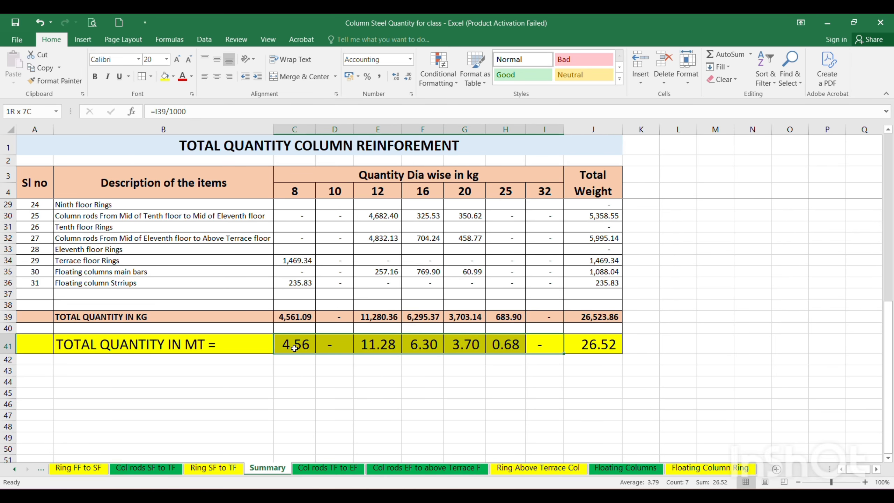
left_click(677, 392)
Review the Summary table from the first item down to the kilogram and tonne totals, including the unfilled floor rows.
scroll(605, 316, "up", 2)
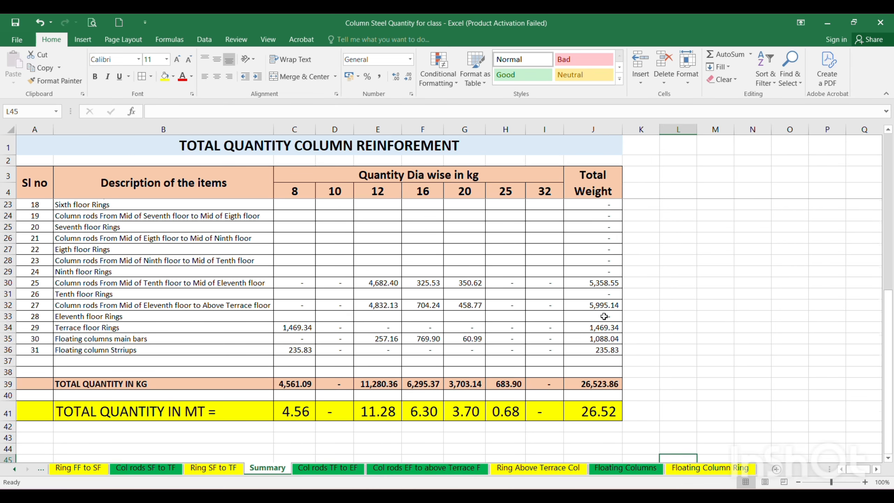
scroll(604, 317, "up", 6)
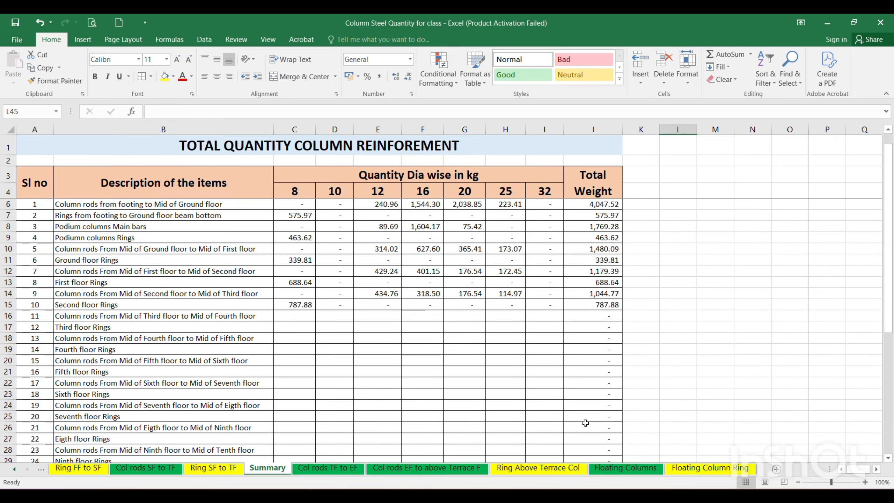
scroll(528, 394, "down", 5)
scroll(471, 370, "up", 1)
scroll(388, 398, "down", 5)
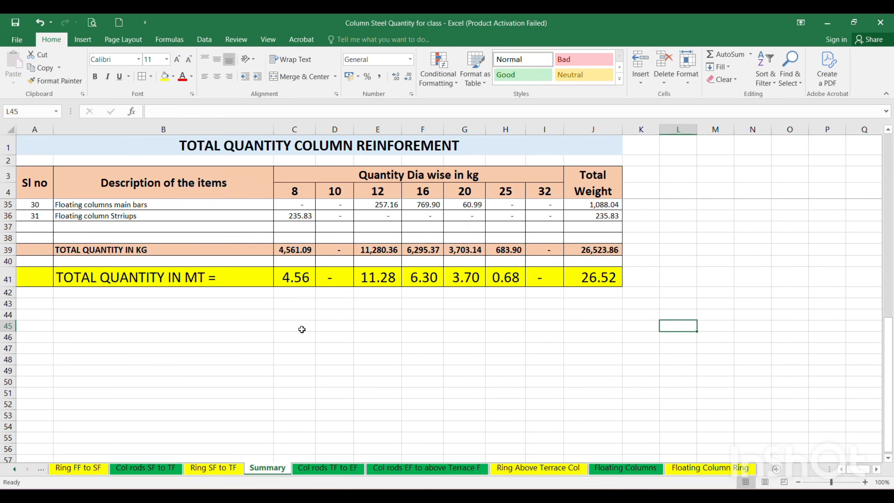
scroll(389, 368, "up", 2)
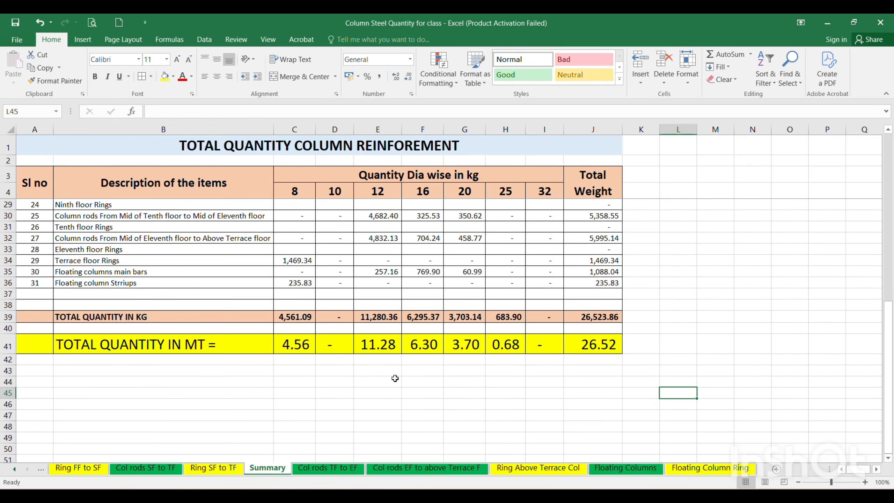
scroll(392, 373, "up", 1)
scroll(395, 377, "up", 2)
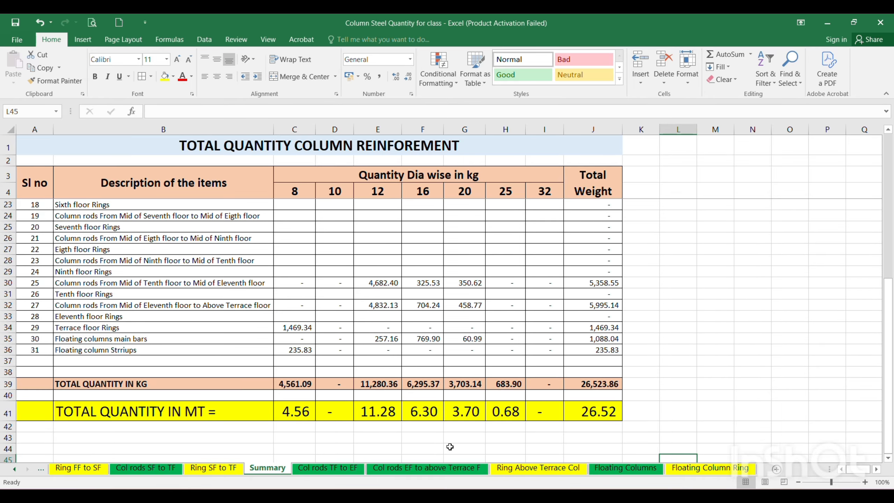
scroll(403, 338, "down", 2)
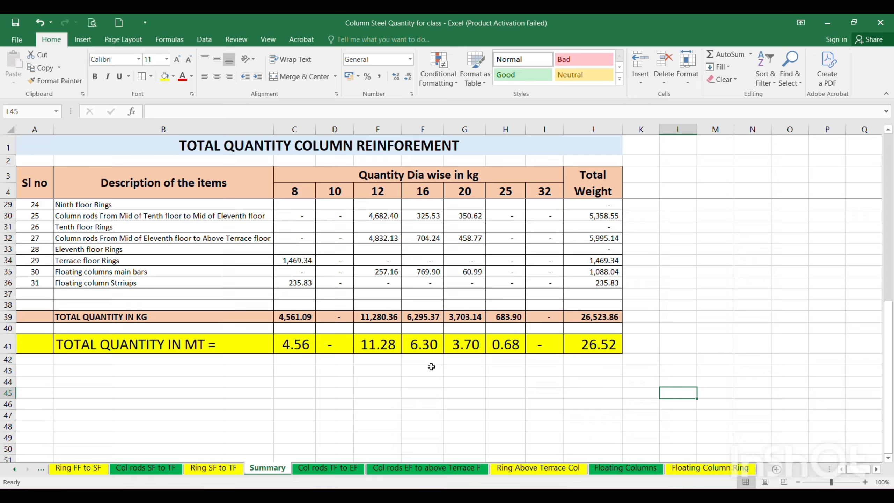
scroll(443, 409, "up", 8)
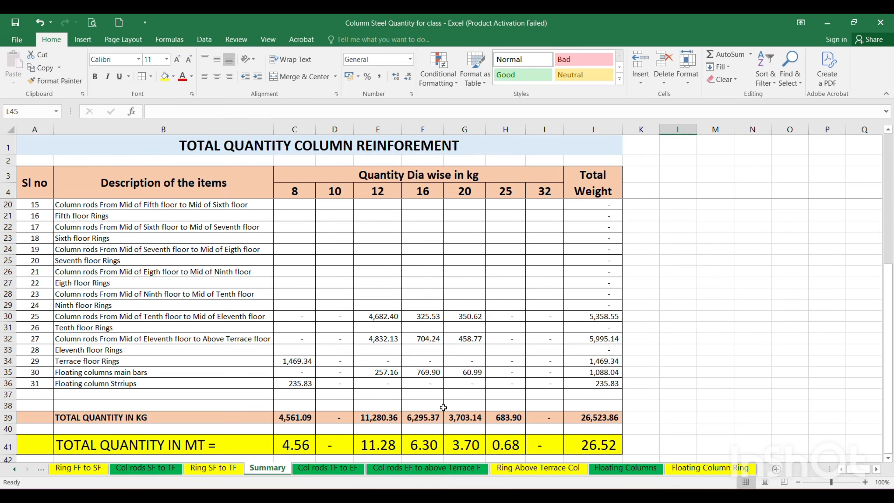
scroll(393, 329, "down", 7)
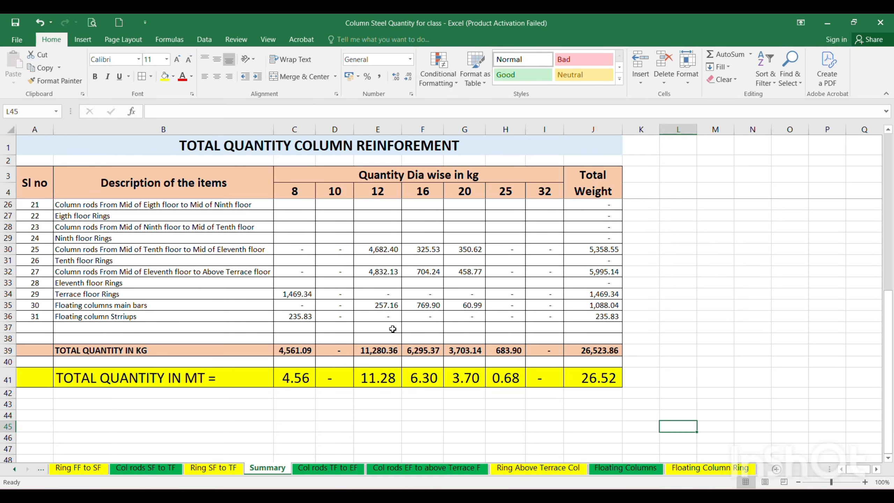
scroll(393, 329, "up", 7)
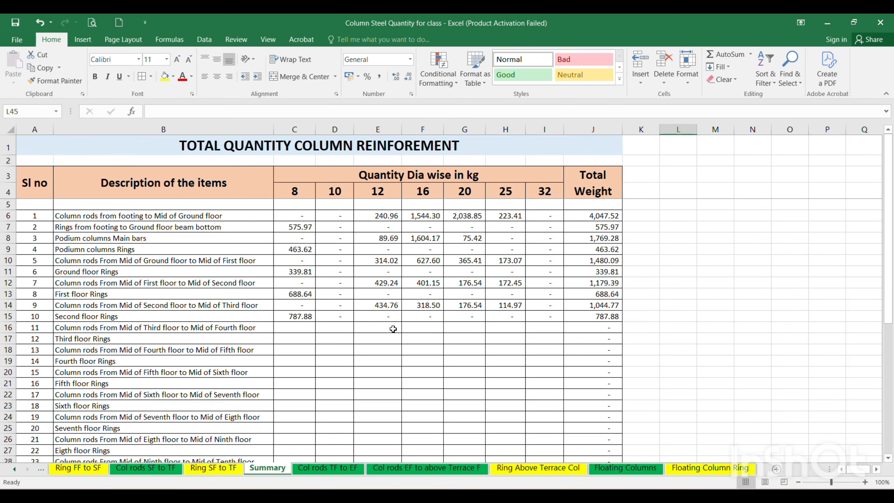